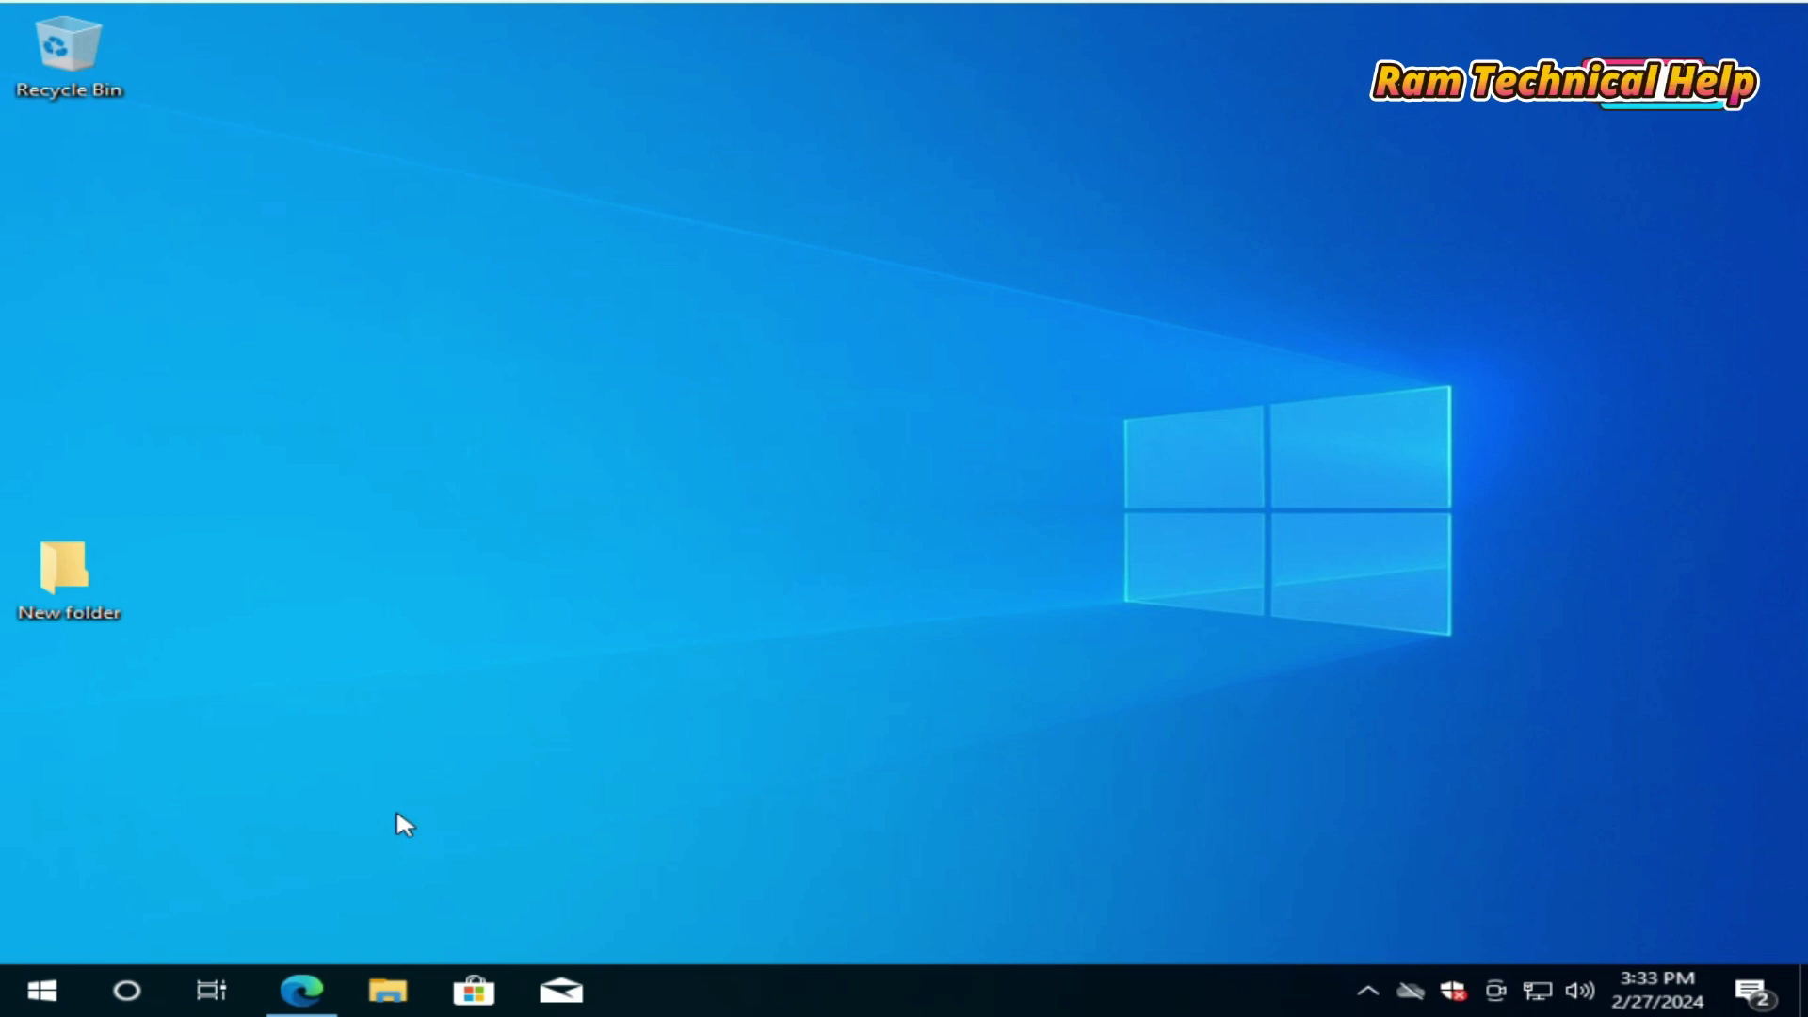
# Switch to Microsoft Edge and search Google for "sql server 2019 download"
pyautogui.click(301, 990)
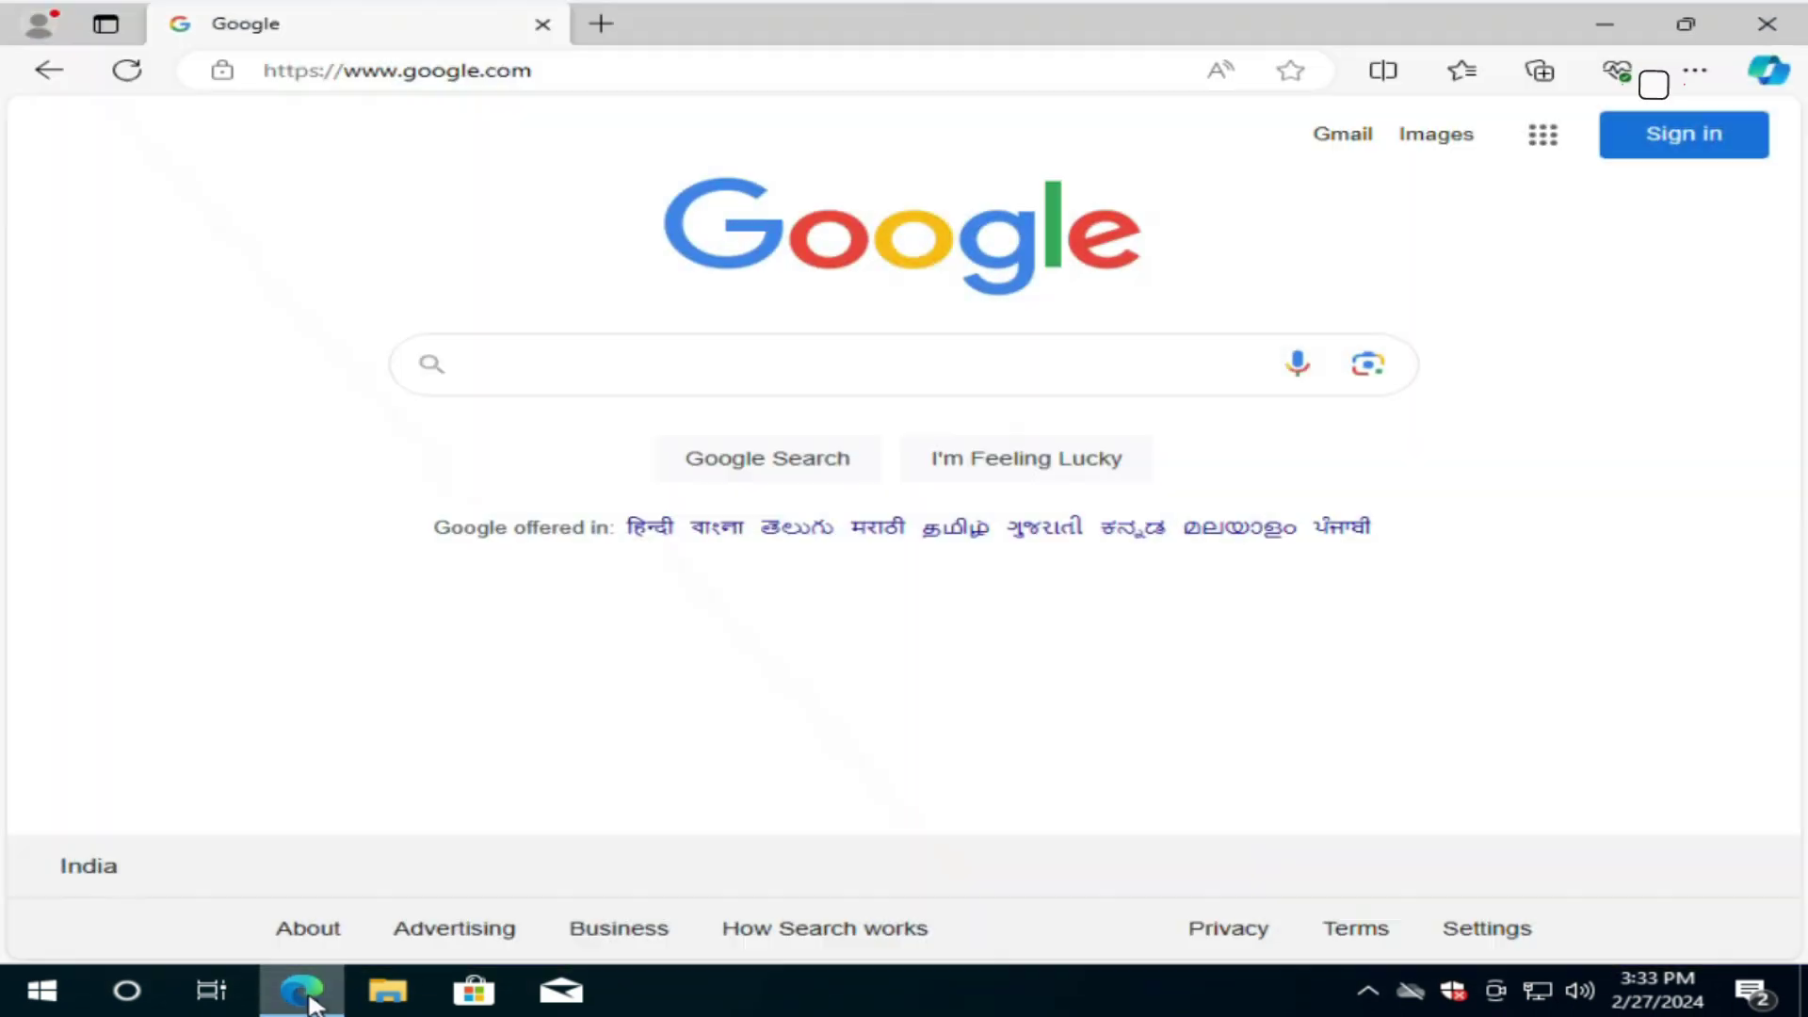
pyautogui.click(536, 365)
pyautogui.write('sql ')
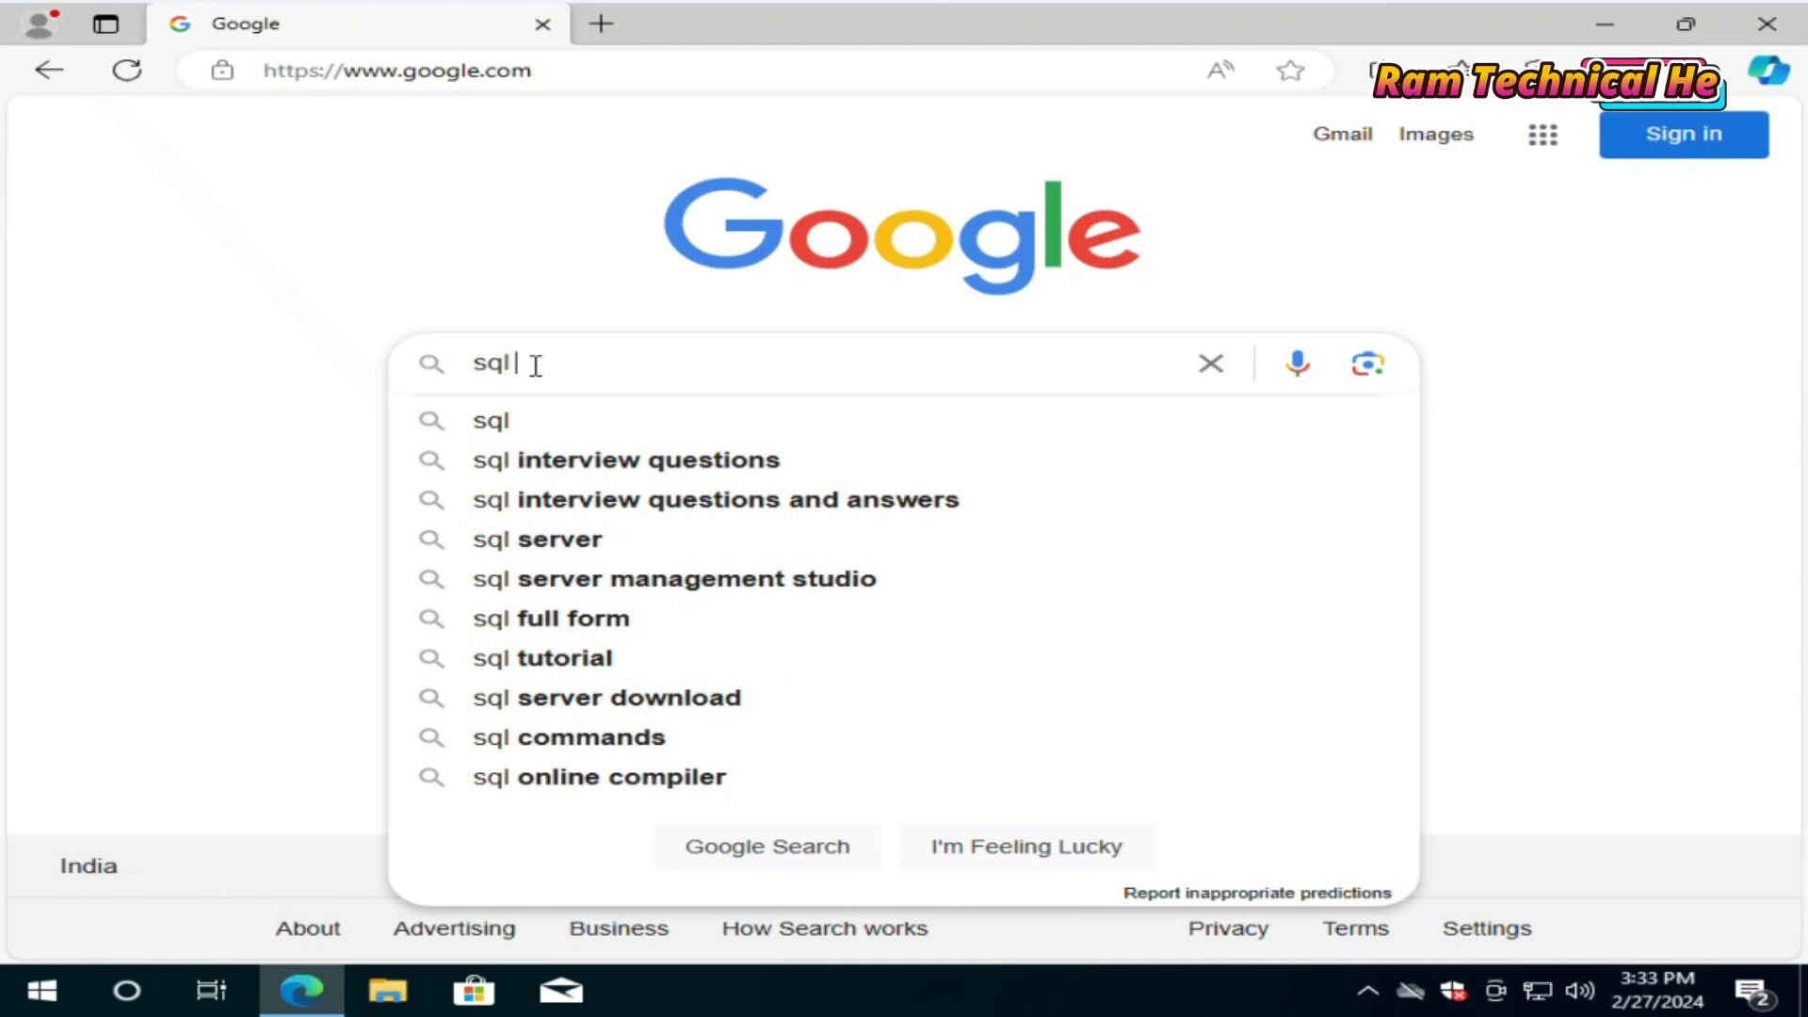
pyautogui.write('server ')
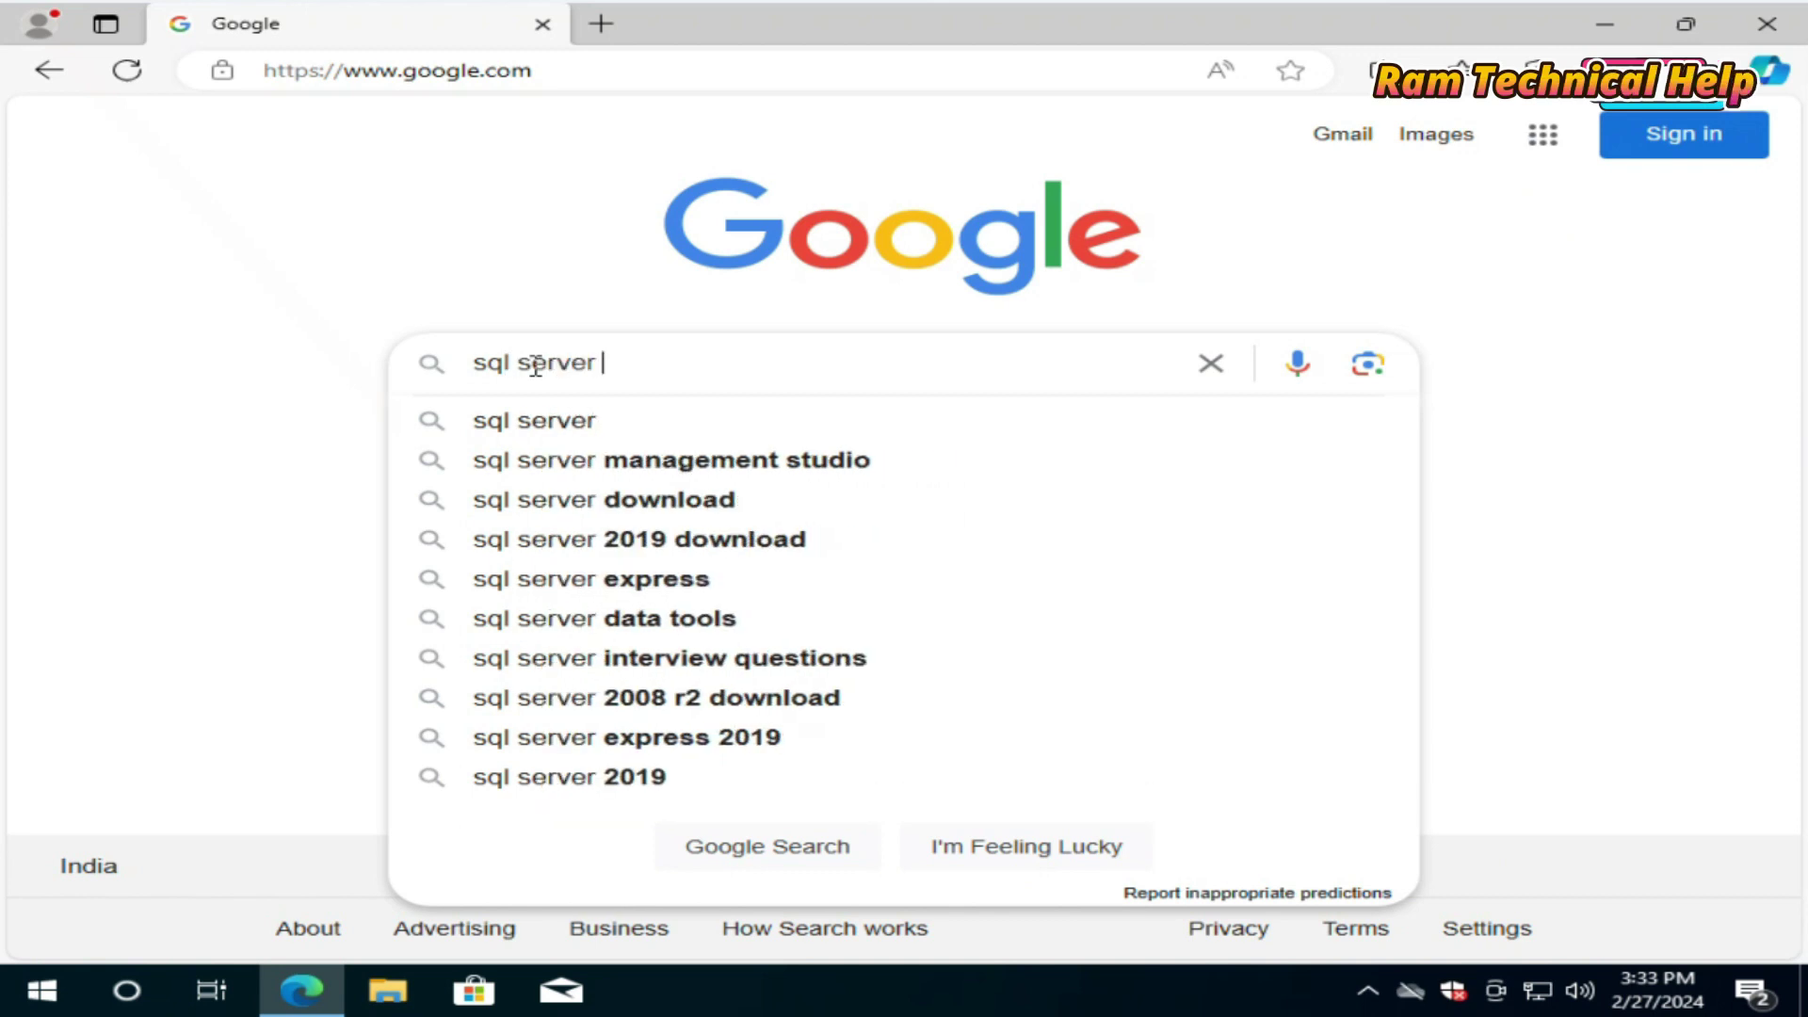
pyautogui.write('2019 download')
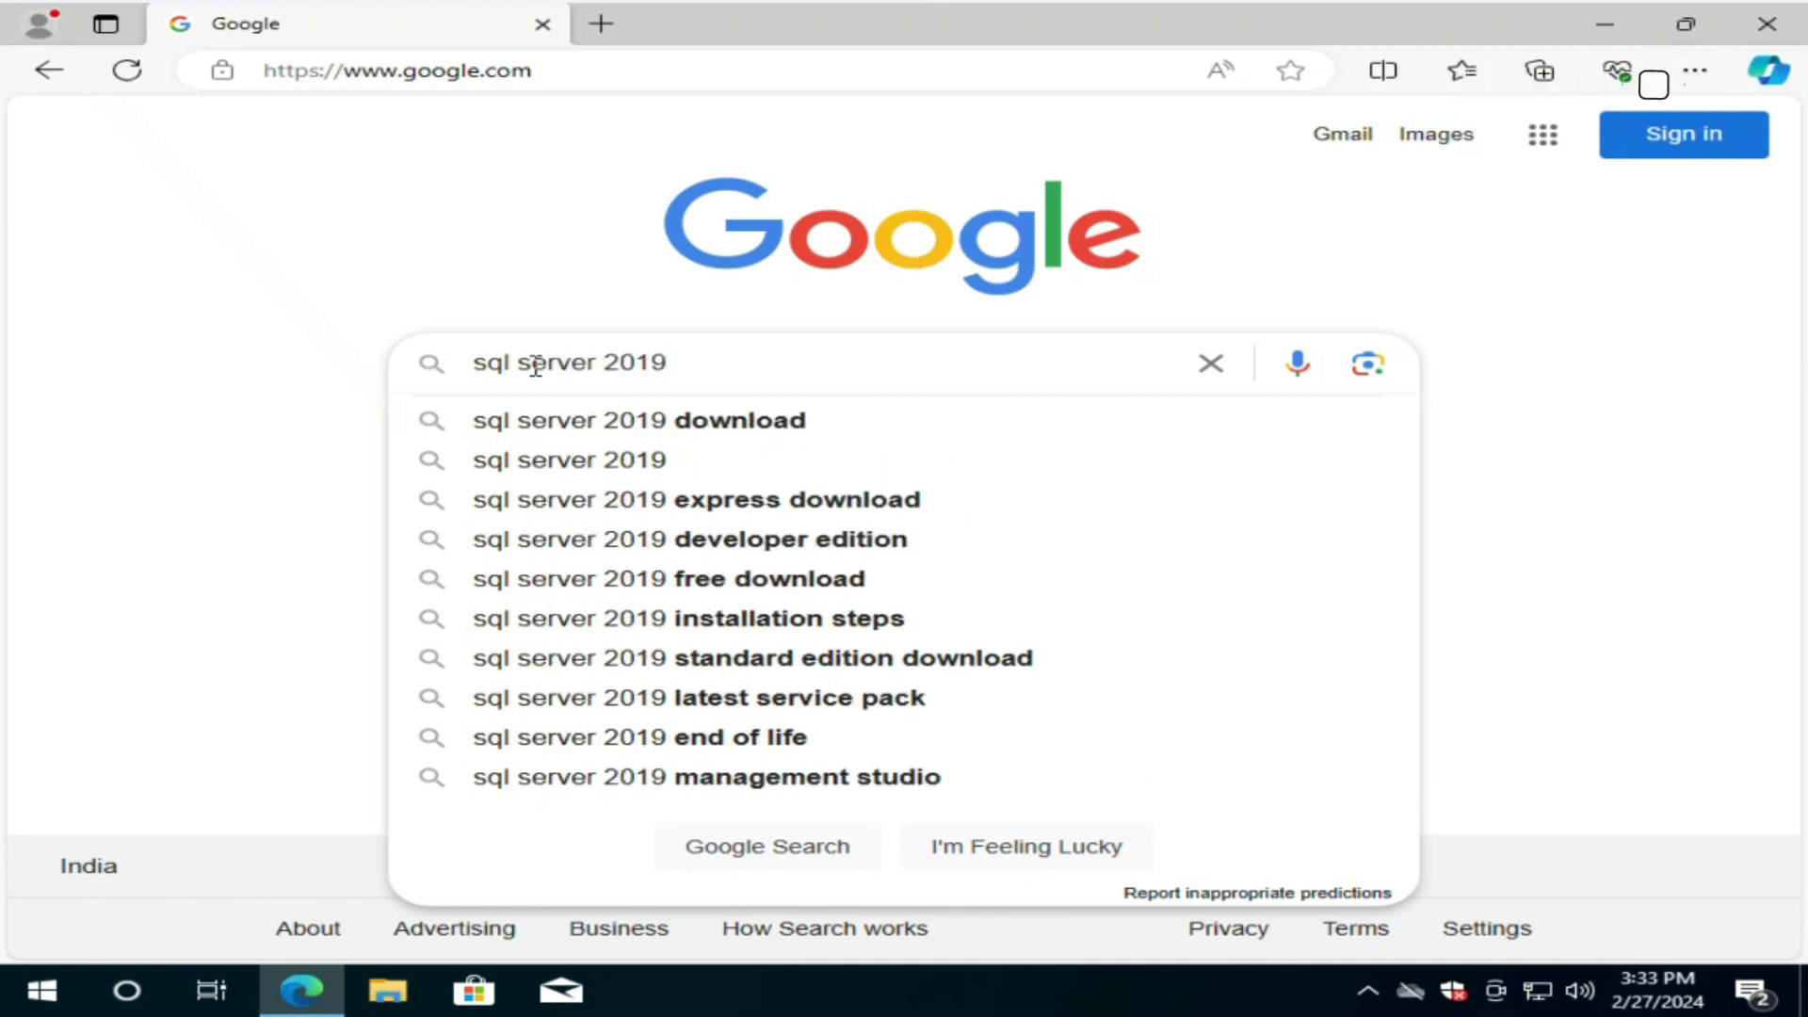
pyautogui.click(623, 435)
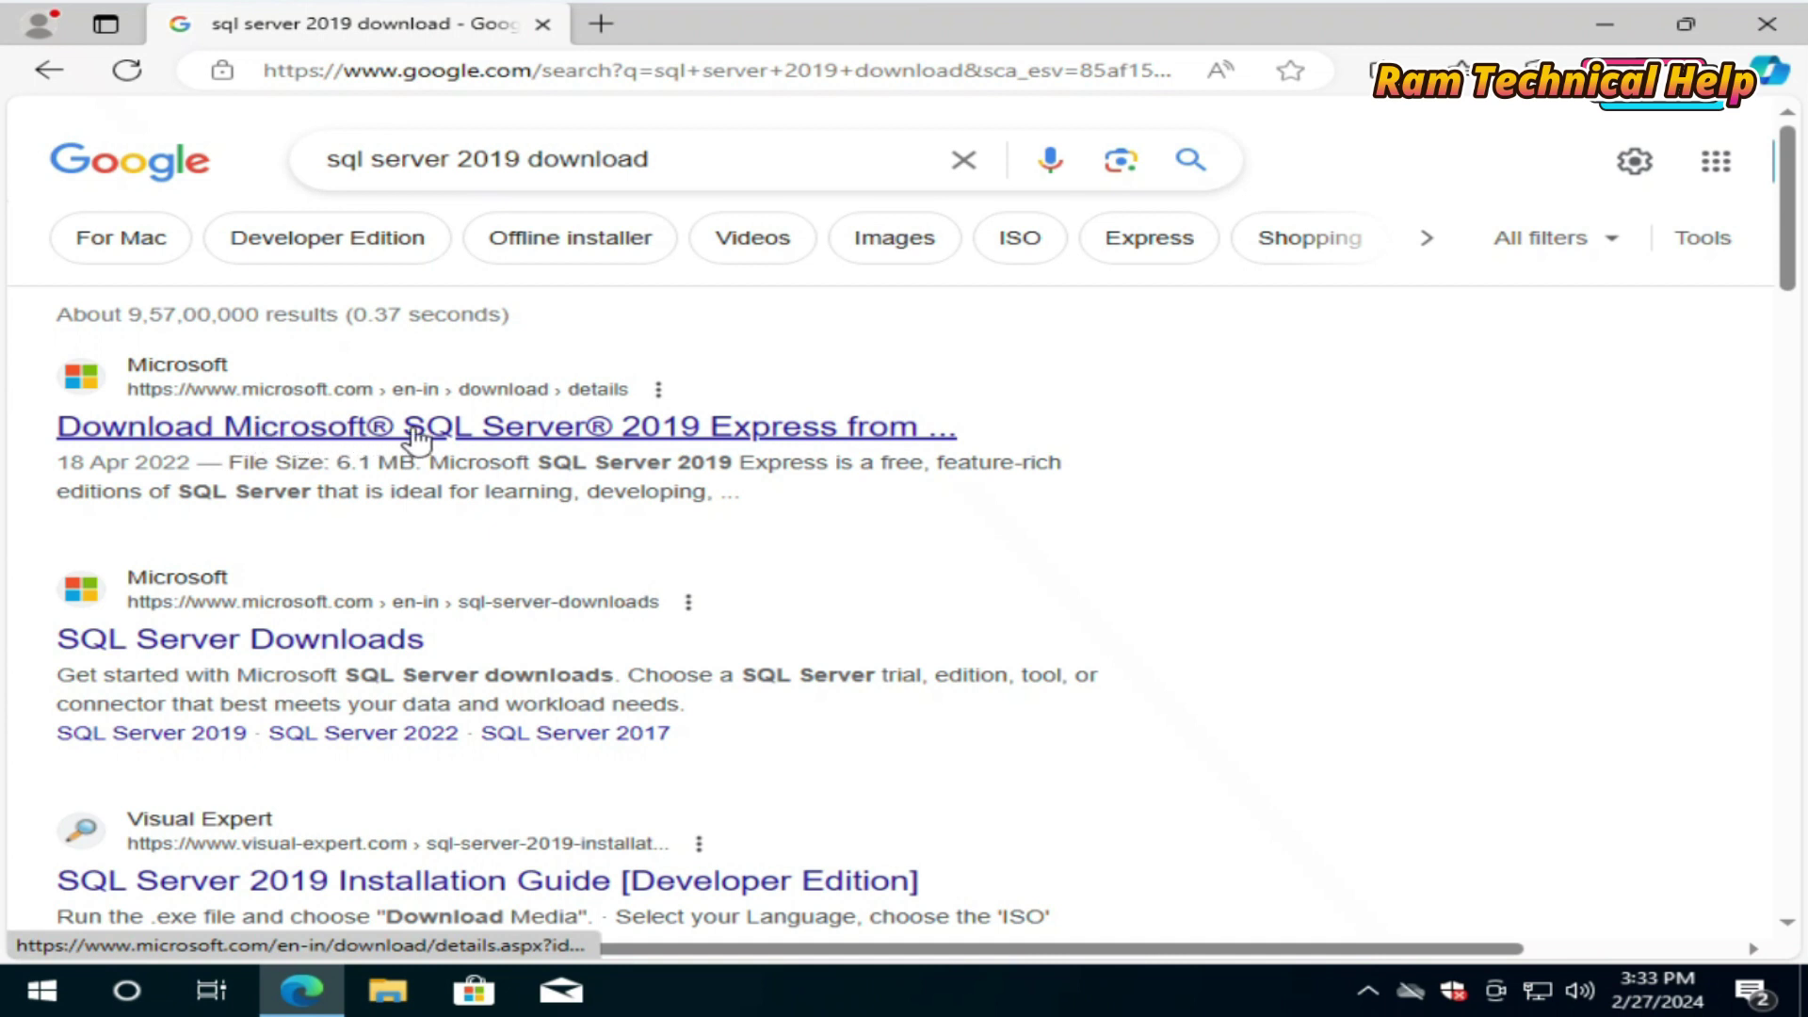
# Open Microsoft's SQL Server 2019 Express download page from the results and download the English installer
pyautogui.click(475, 436)
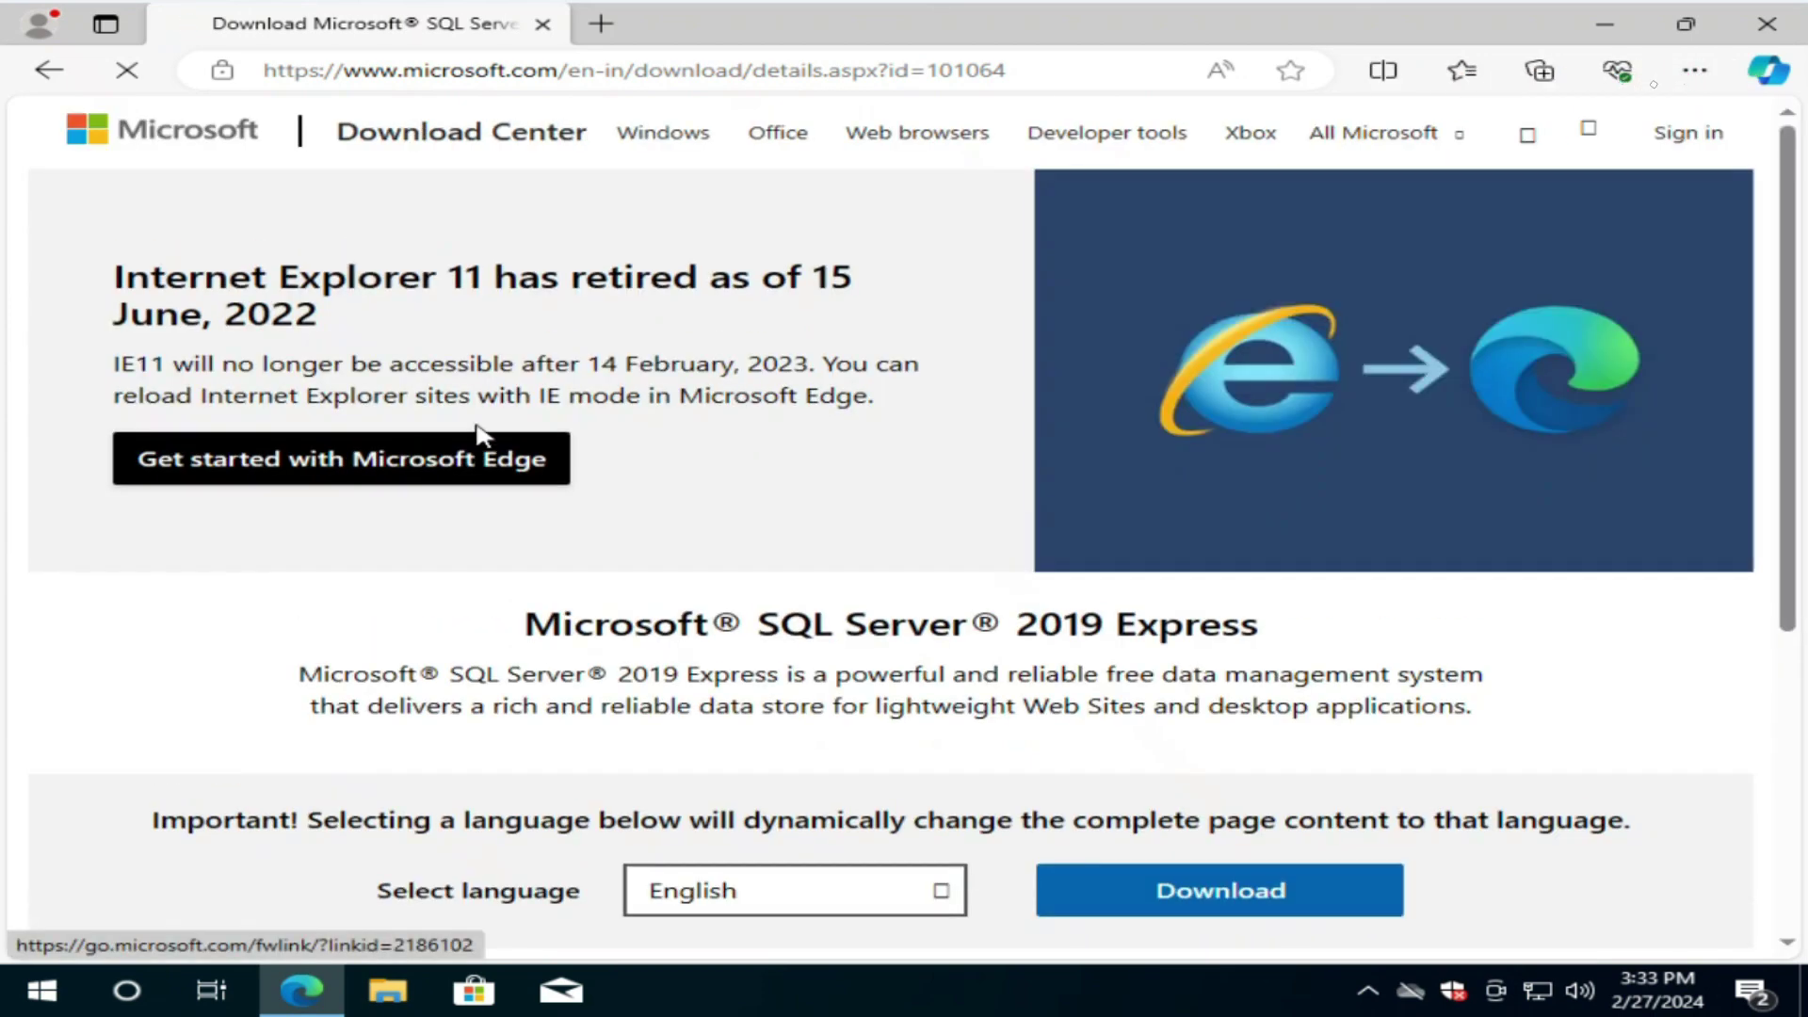
pyautogui.scroll(-1, 1285, 702)
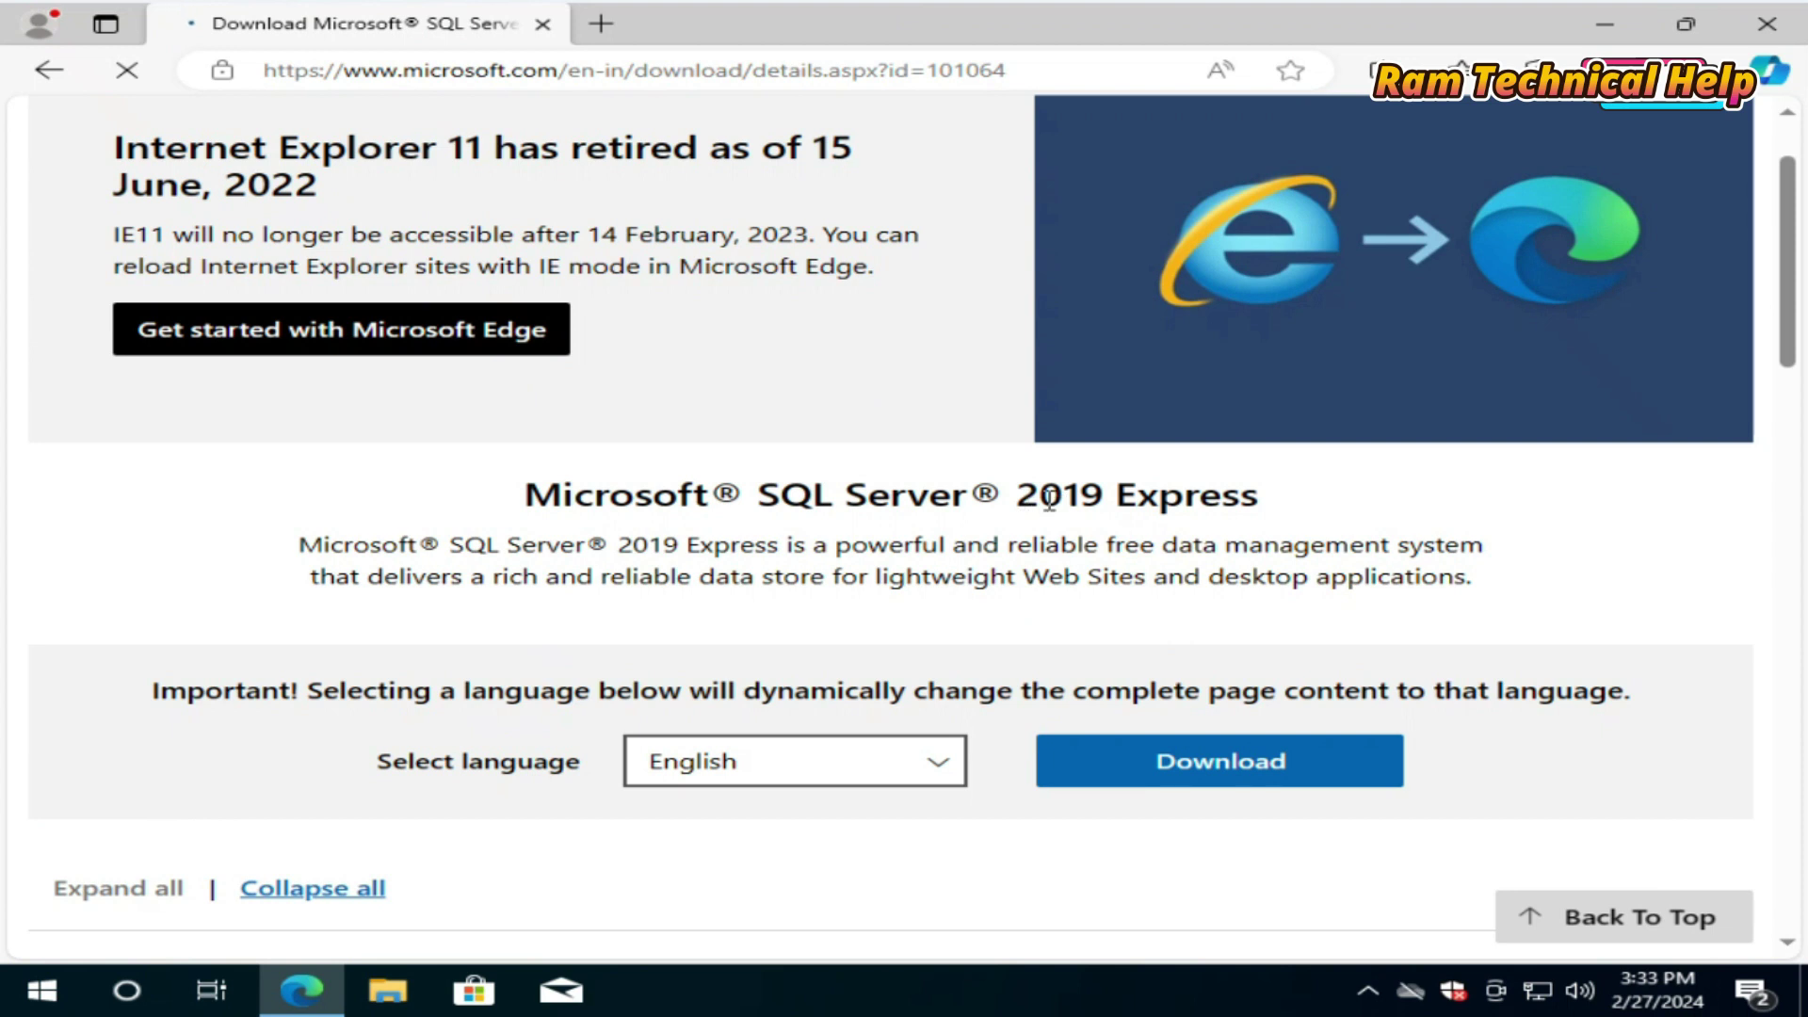
pyautogui.moveTo(1049, 499); pyautogui.dragTo(1263, 505)
pyautogui.scroll(-1, 1177, 649)
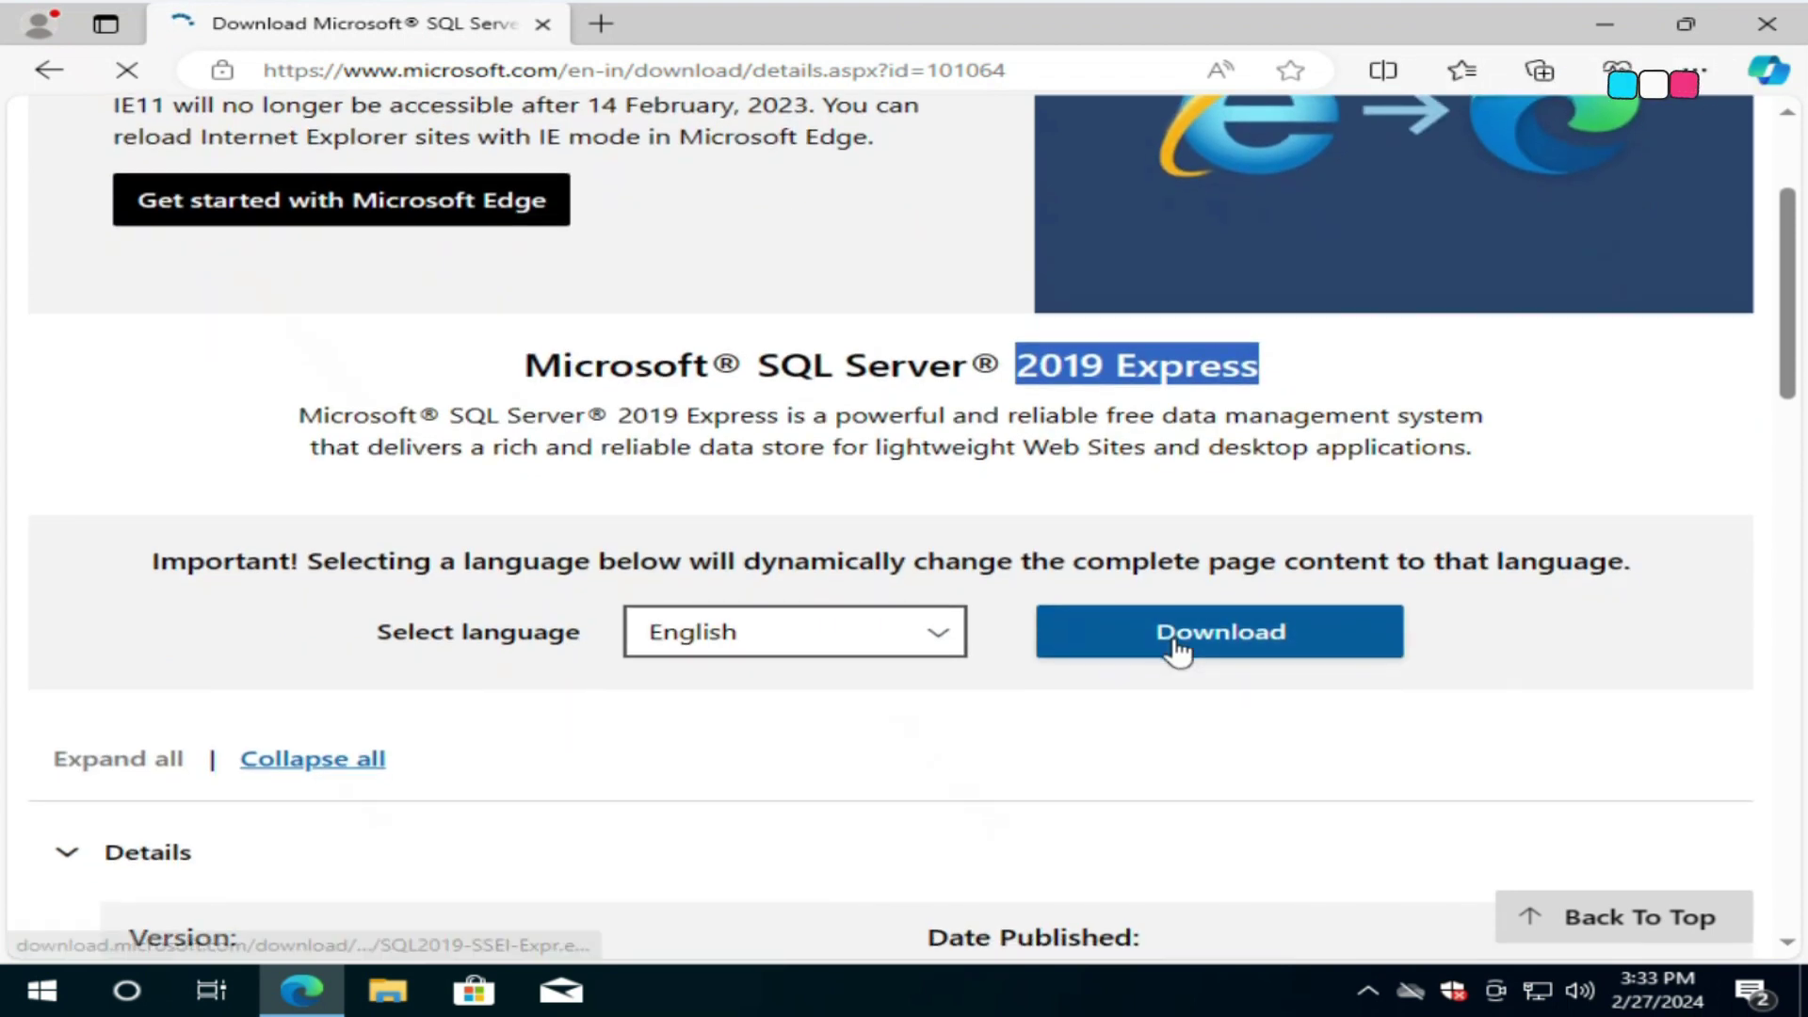
pyautogui.scroll(-1, 1177, 649)
pyautogui.click(883, 523)
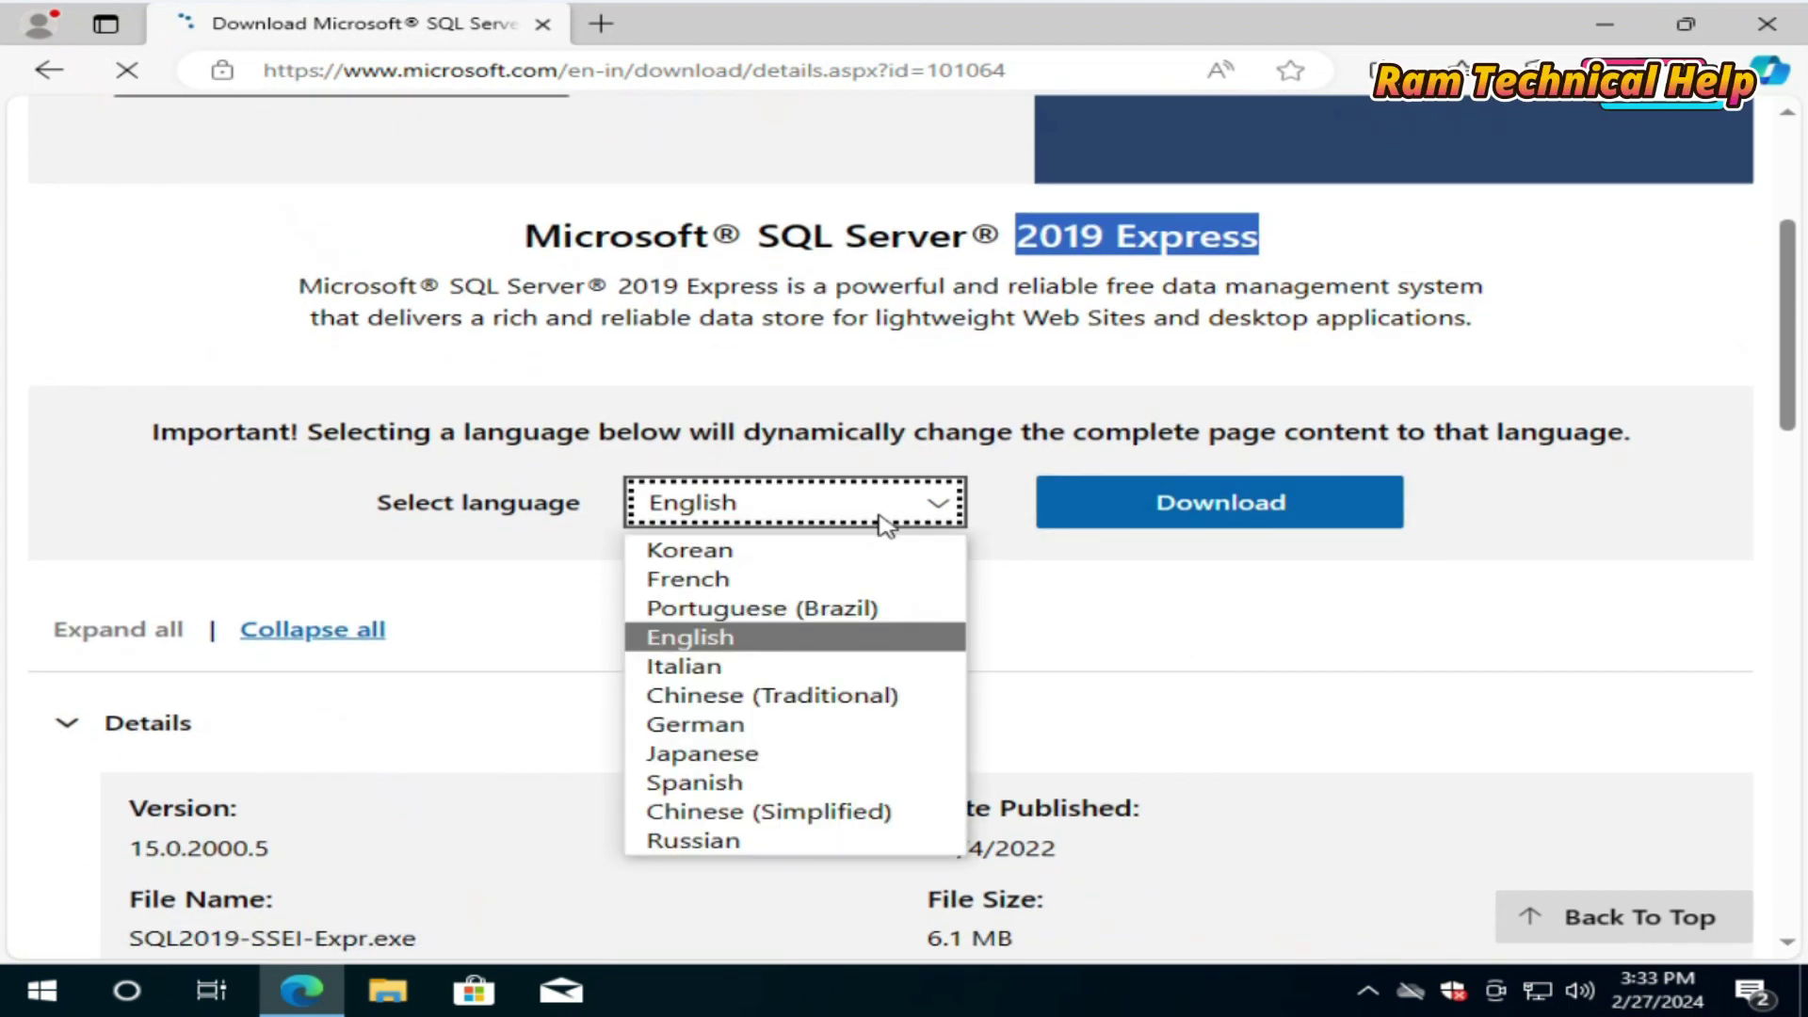
pyautogui.click(1229, 525)
pyautogui.click(1216, 509)
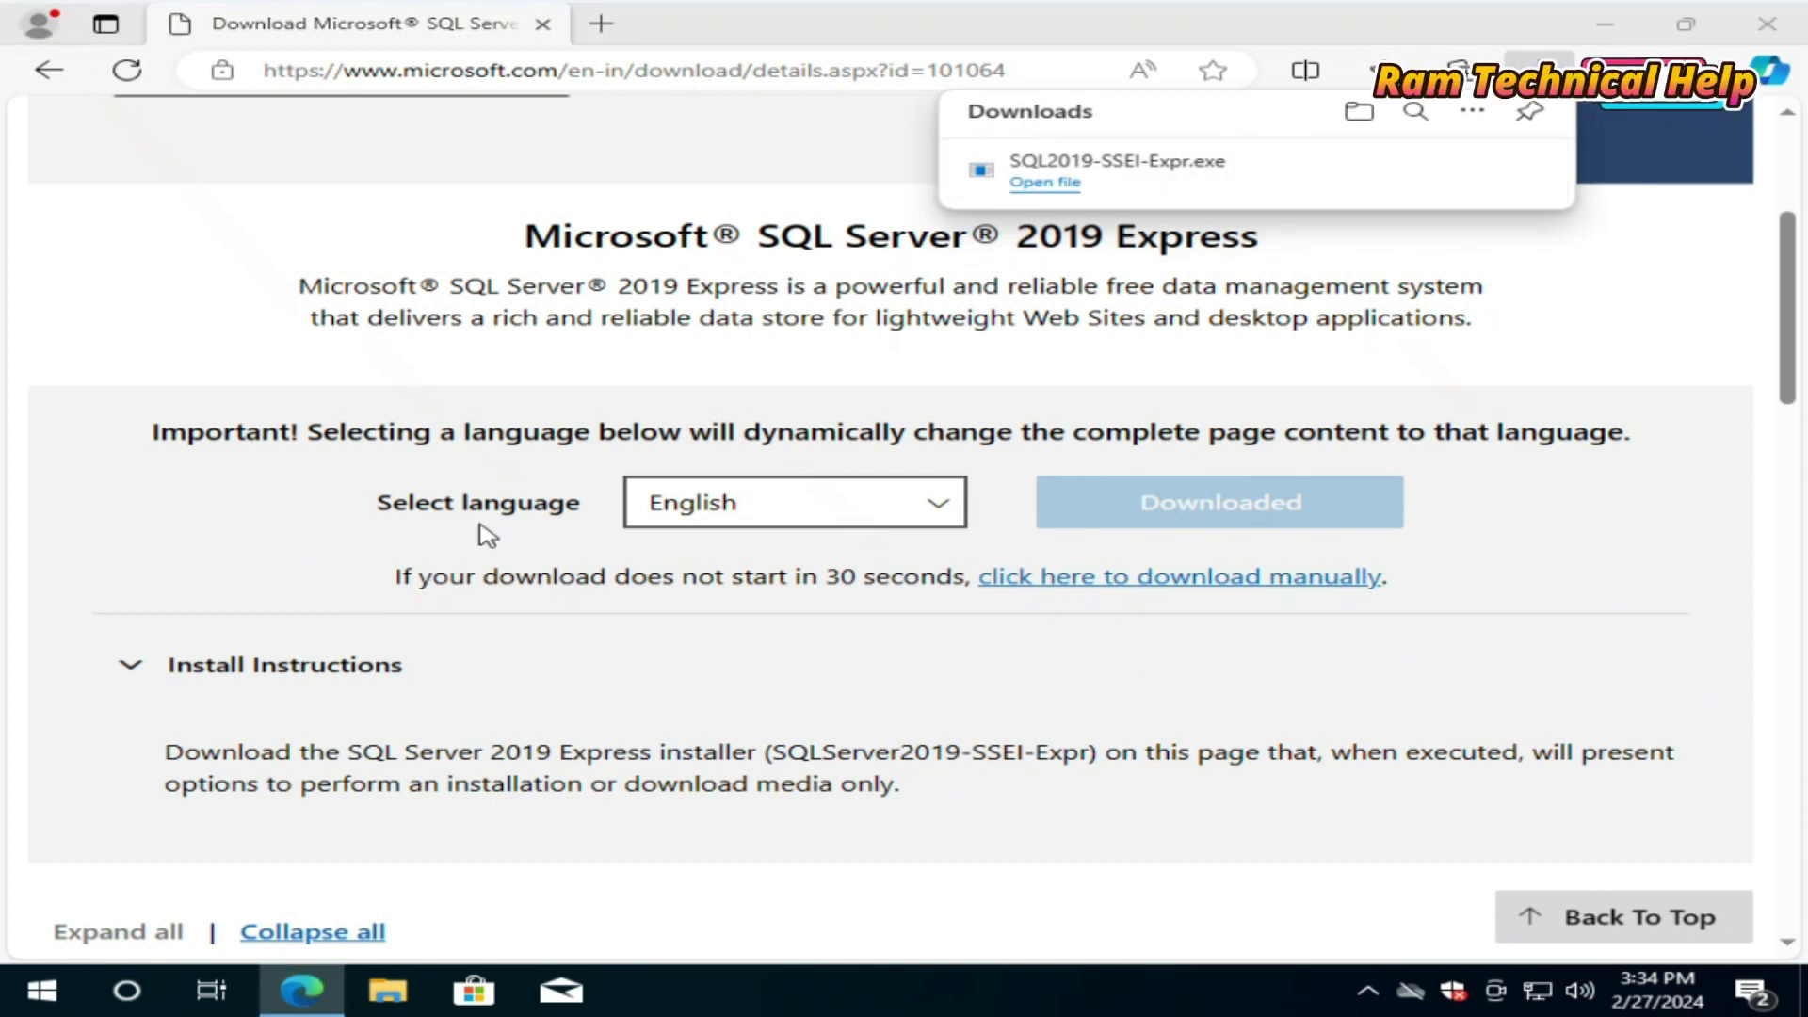
# Switch to File Explorer and run SQL2019-SSEI-Expr from the Downloads folder as administrator
pyautogui.press('super+e')
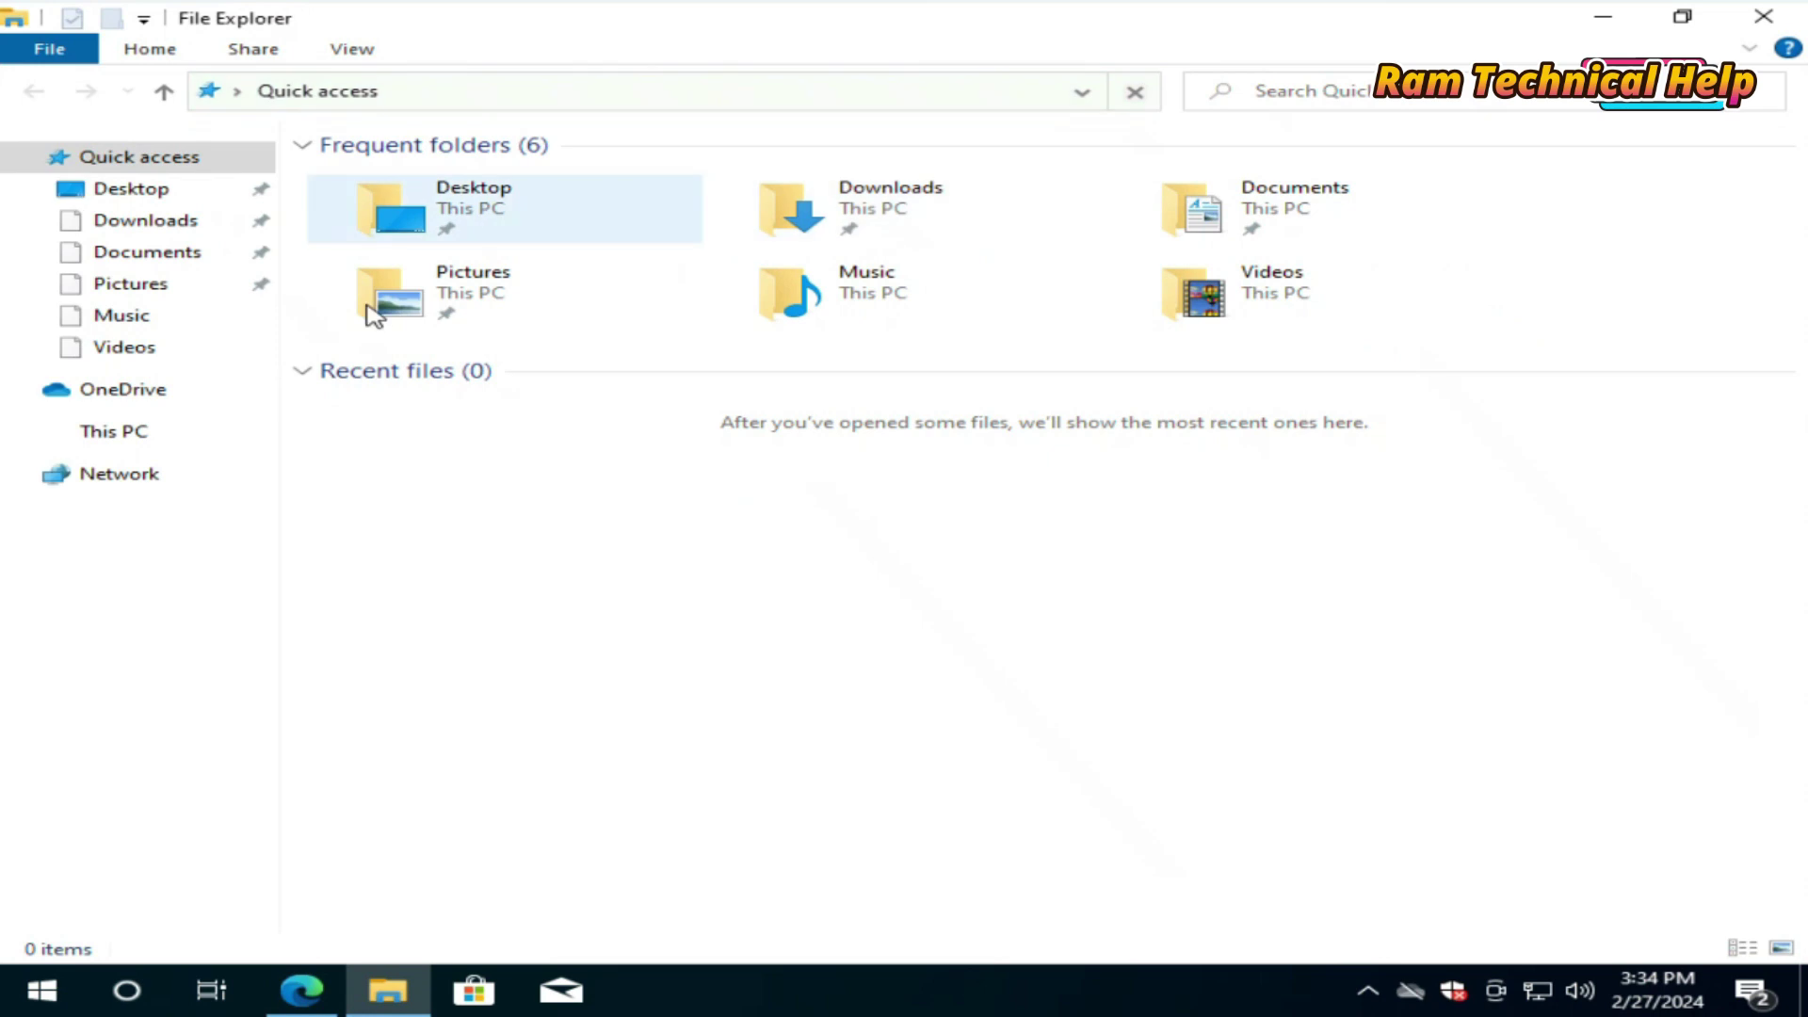
pyautogui.click(171, 223)
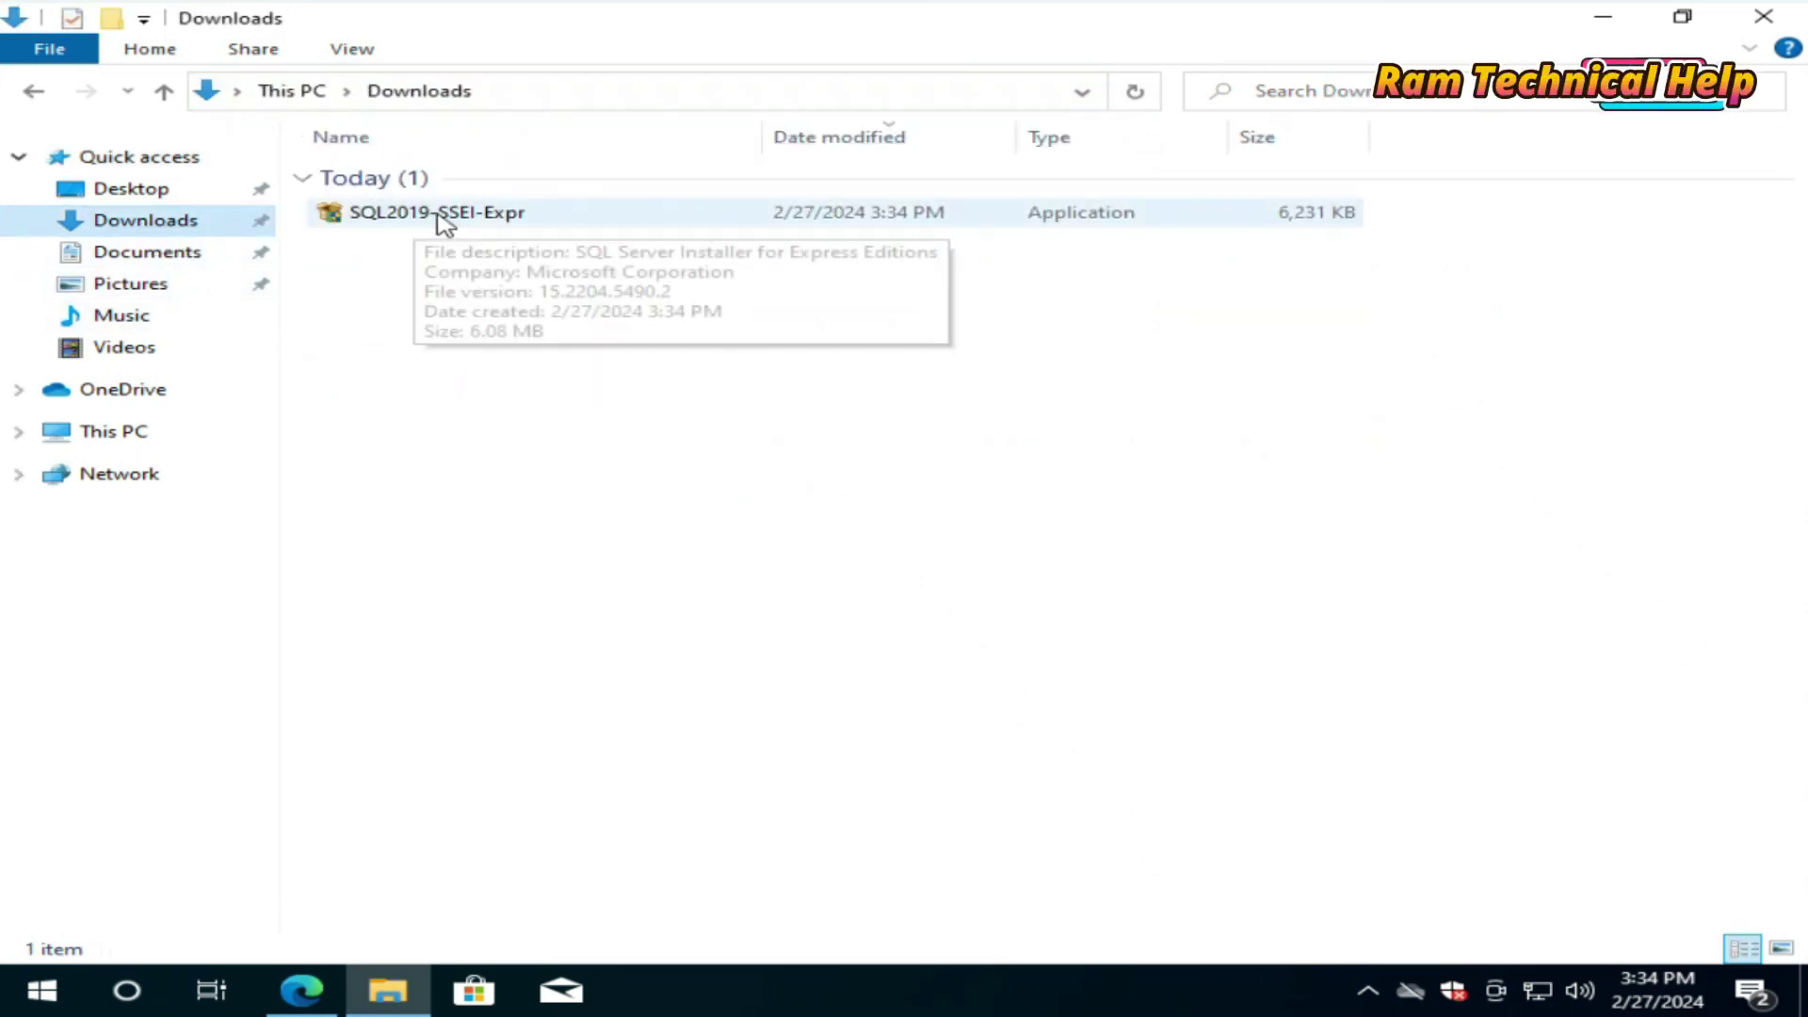
pyautogui.click(471, 222)
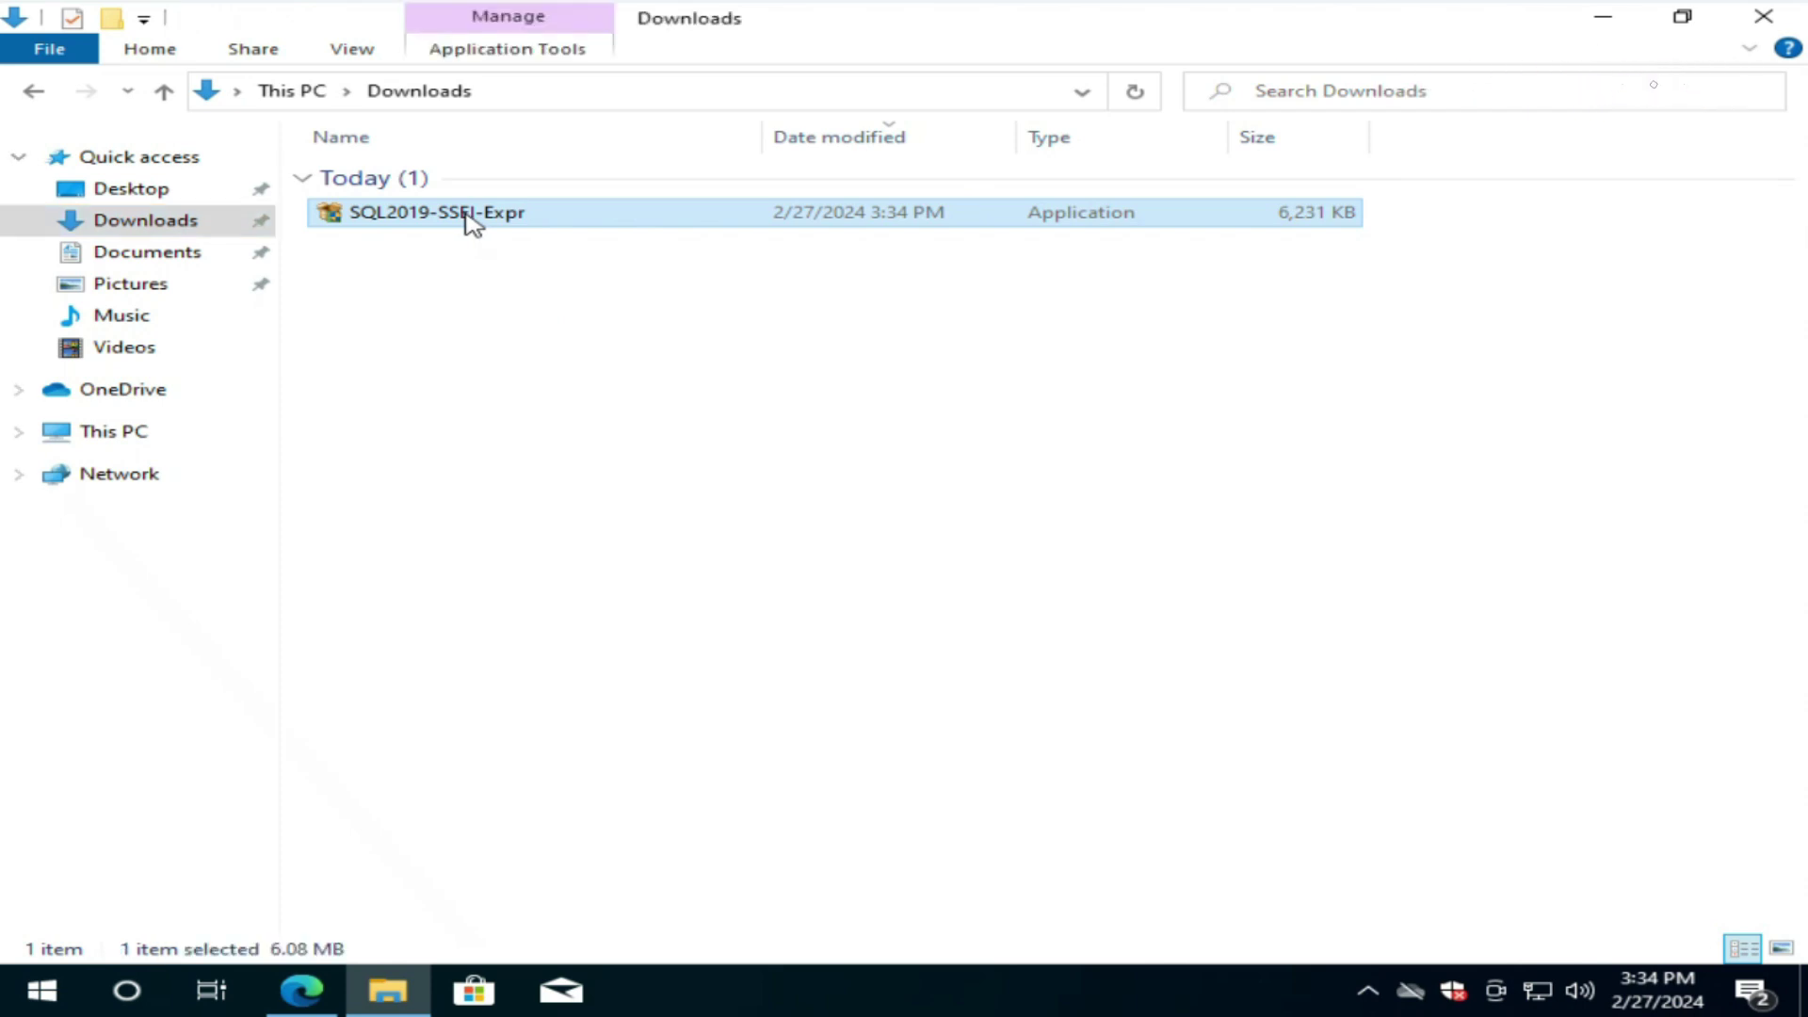
pyautogui.rightClick(464, 212)
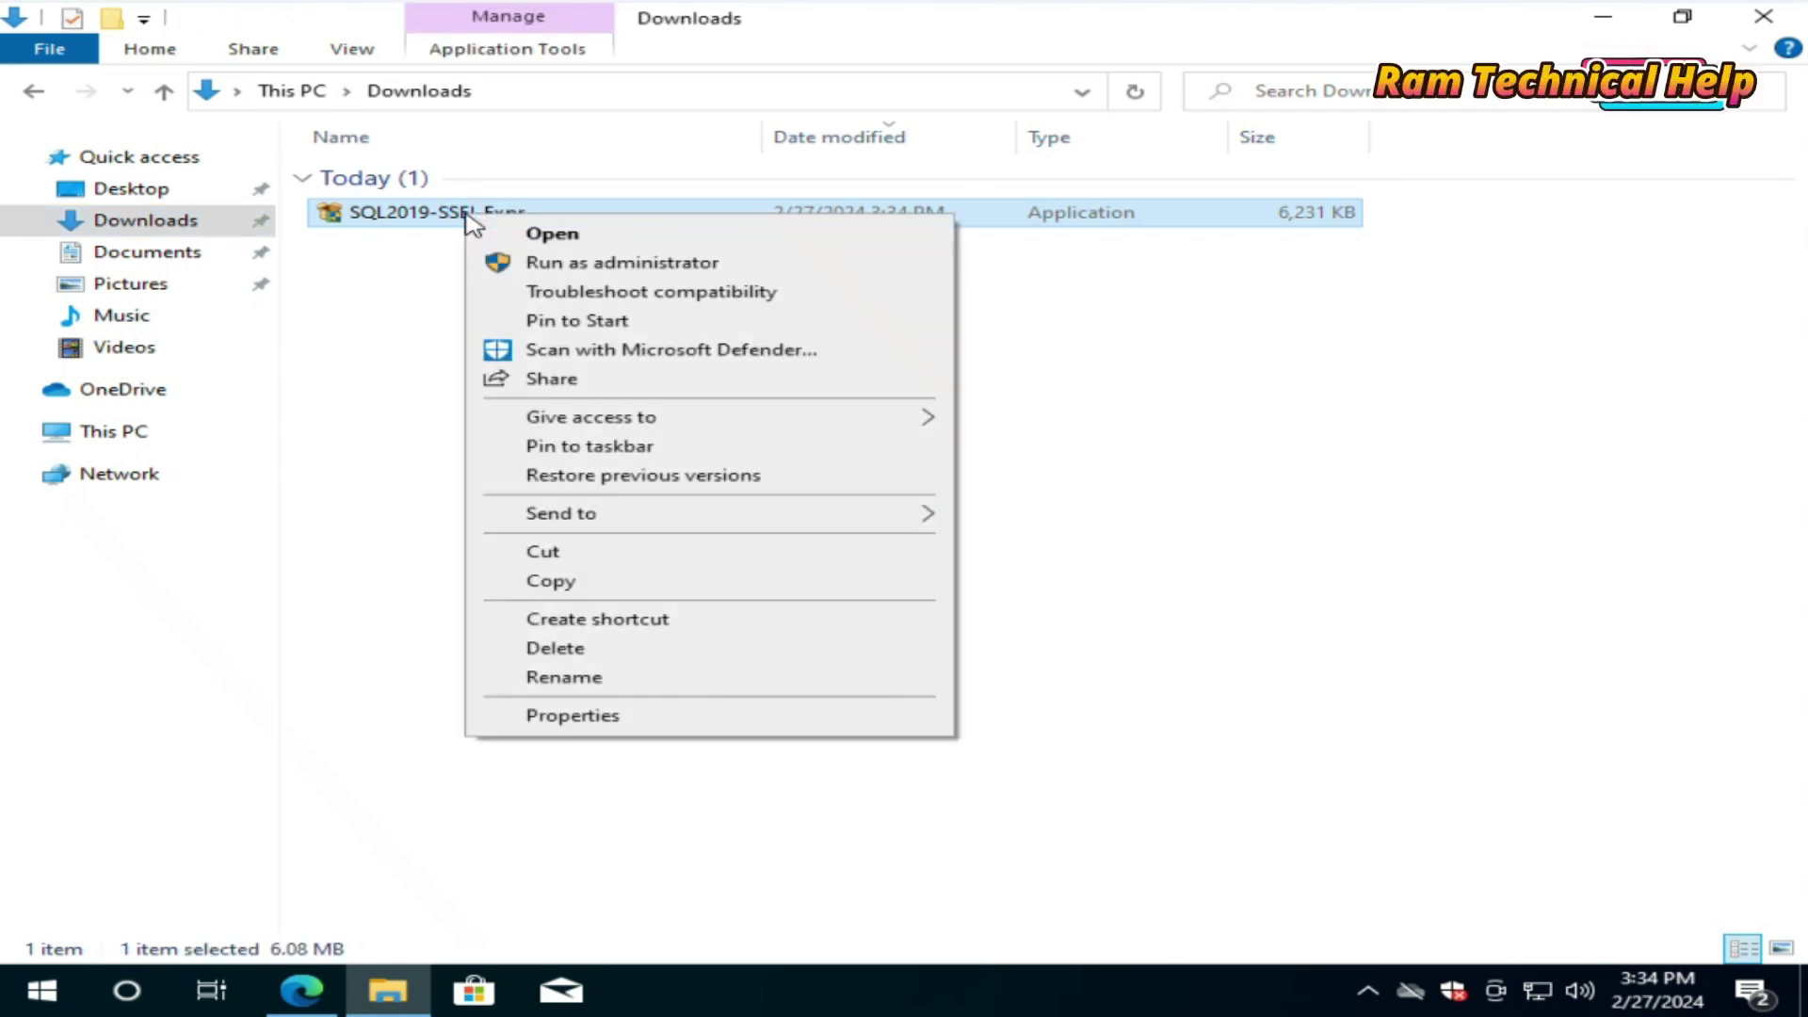
pyautogui.click(562, 263)
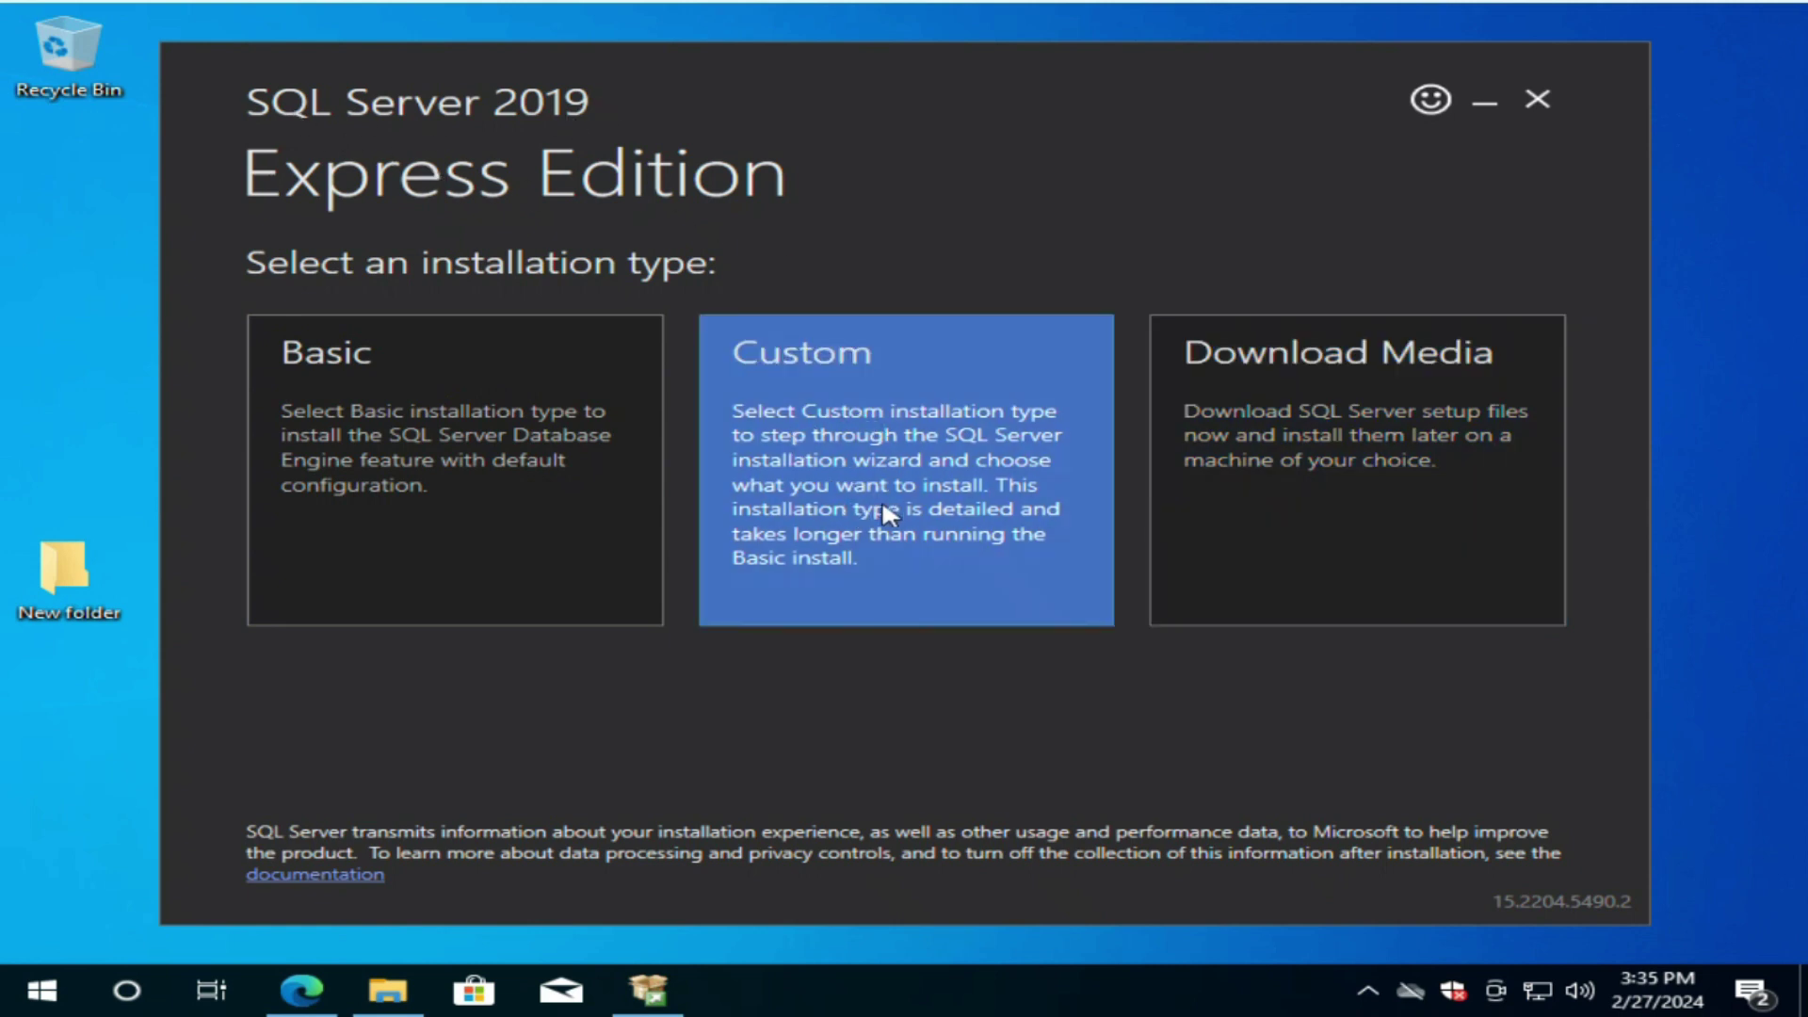
# Choose the Custom installation type and start the install with C:\SQL2019 as the media location
pyautogui.click(876, 463)
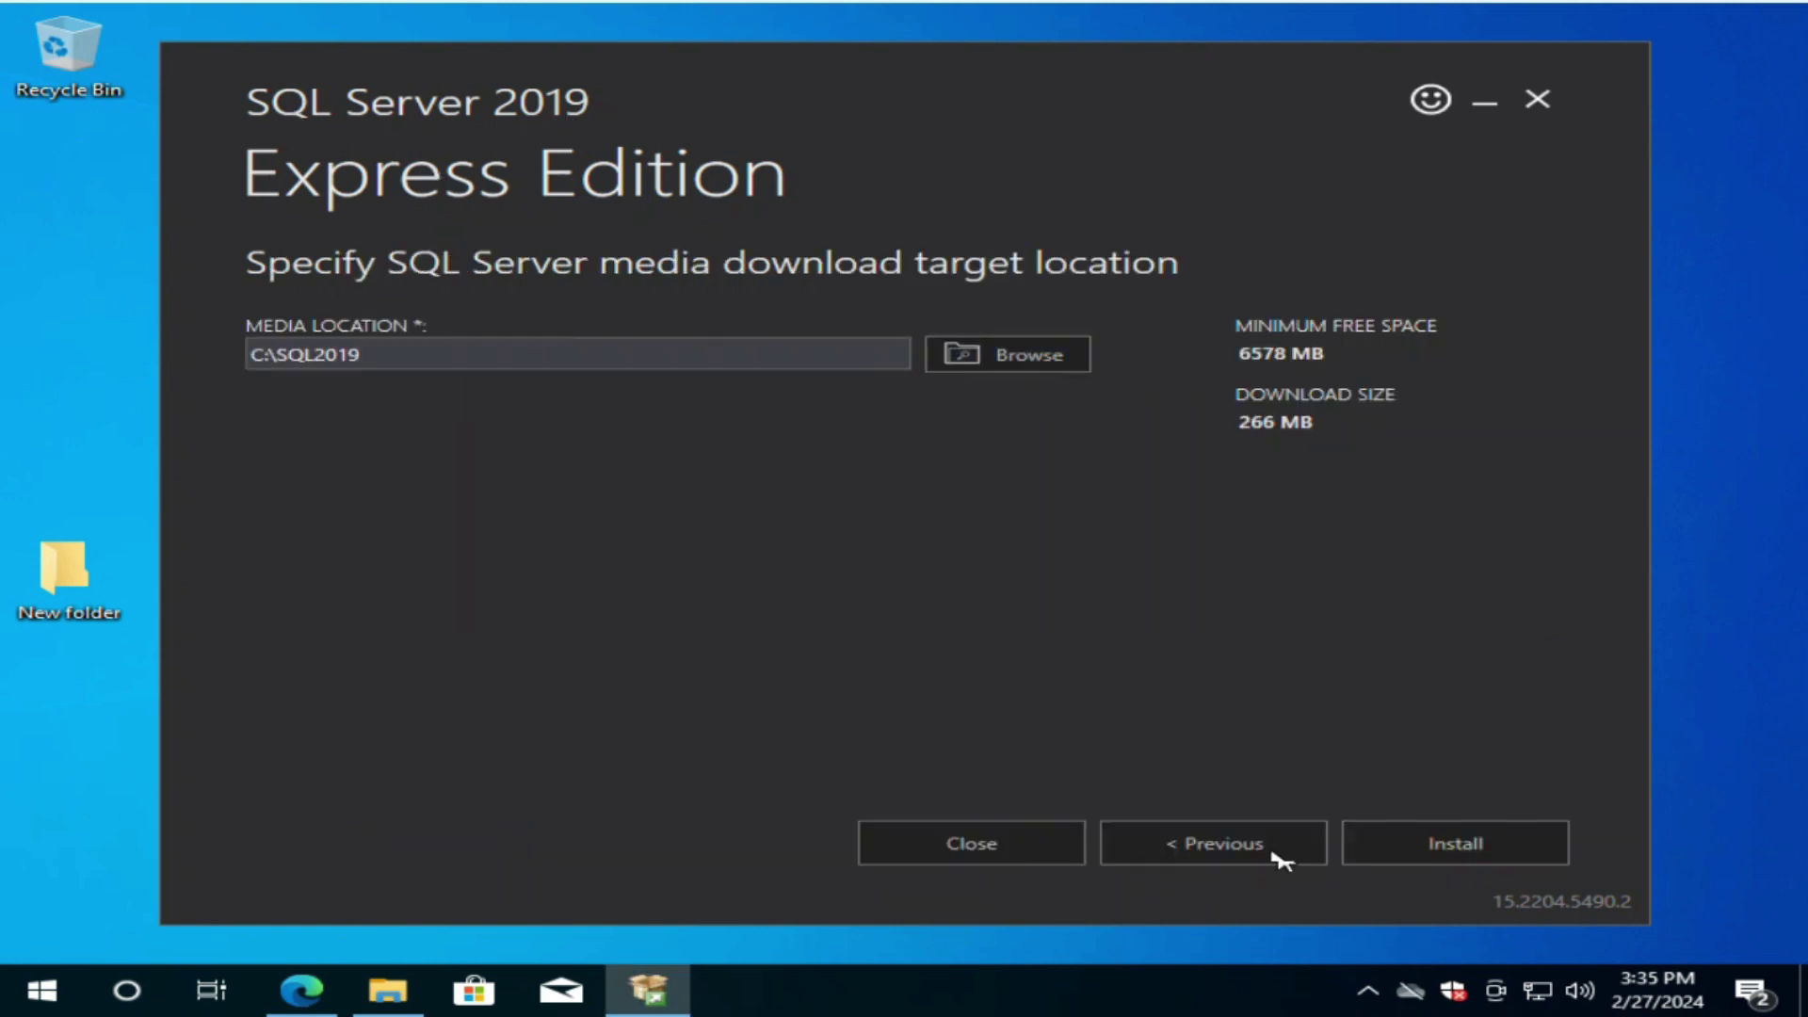
pyautogui.click(1433, 843)
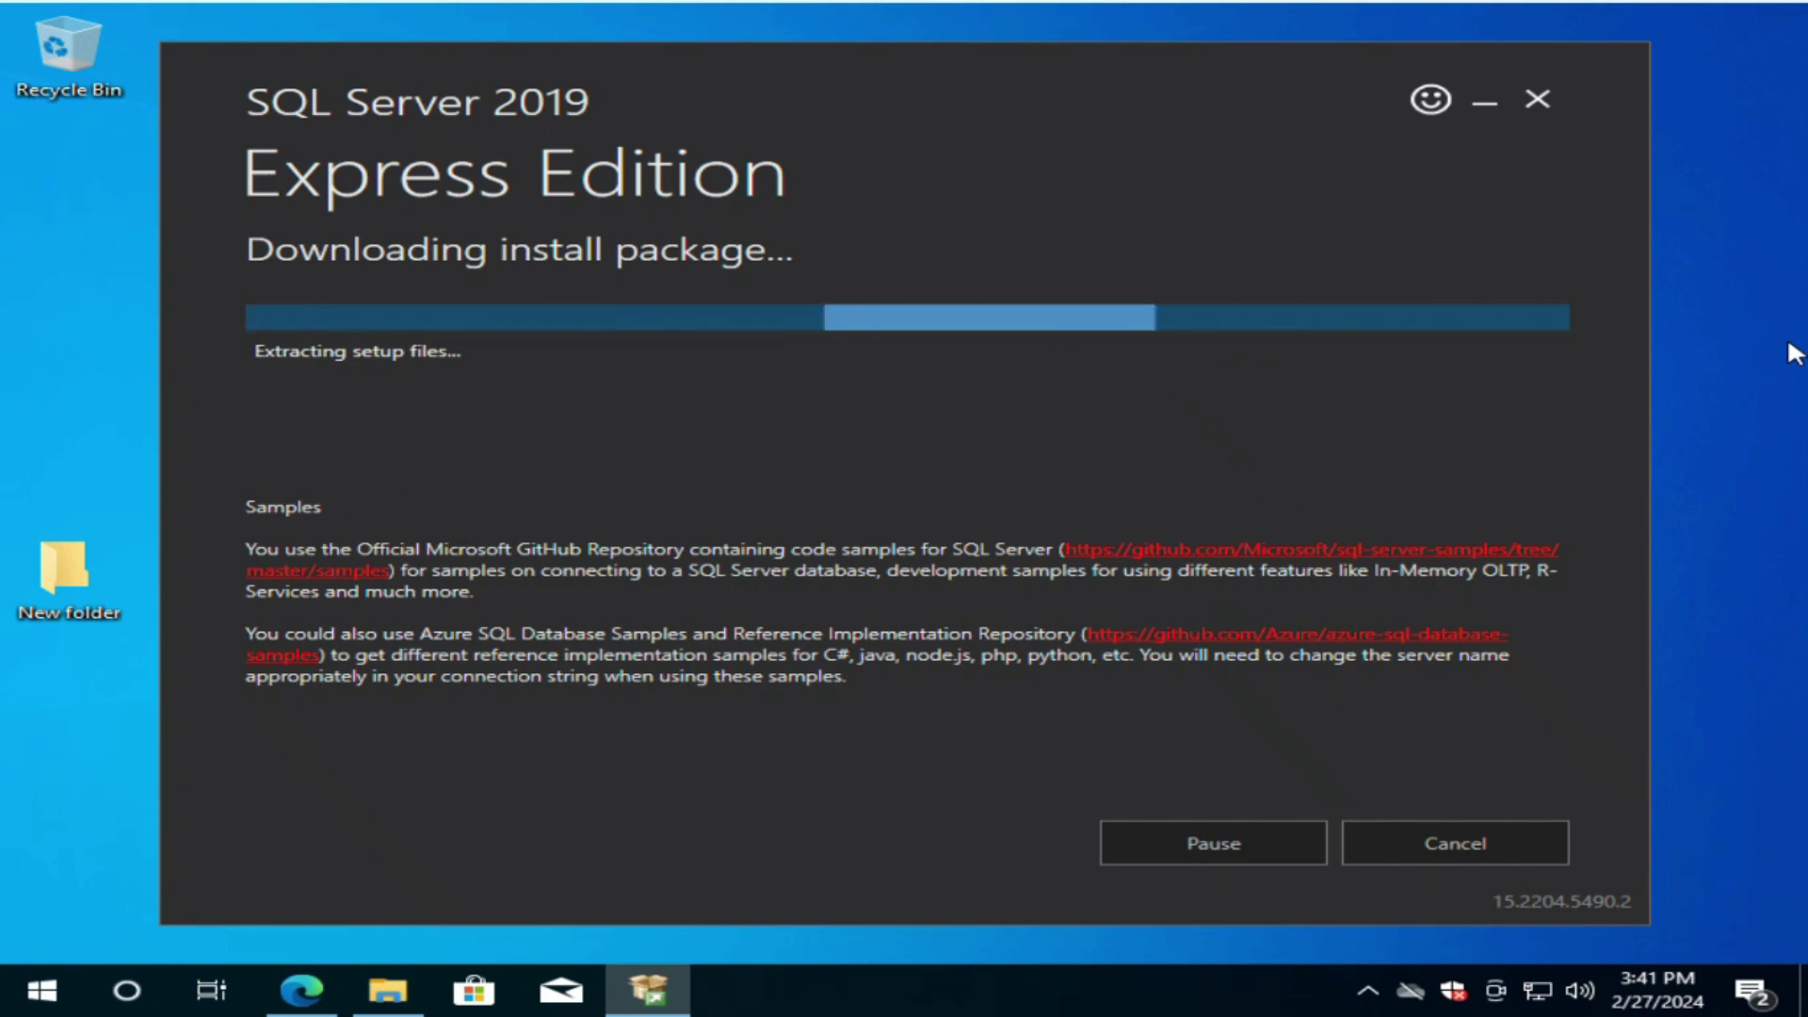
# Create a new folder on the Windows desktop, keeping its default name
pyautogui.rightClick(1718, 303)
pyautogui.click(1700, 329)
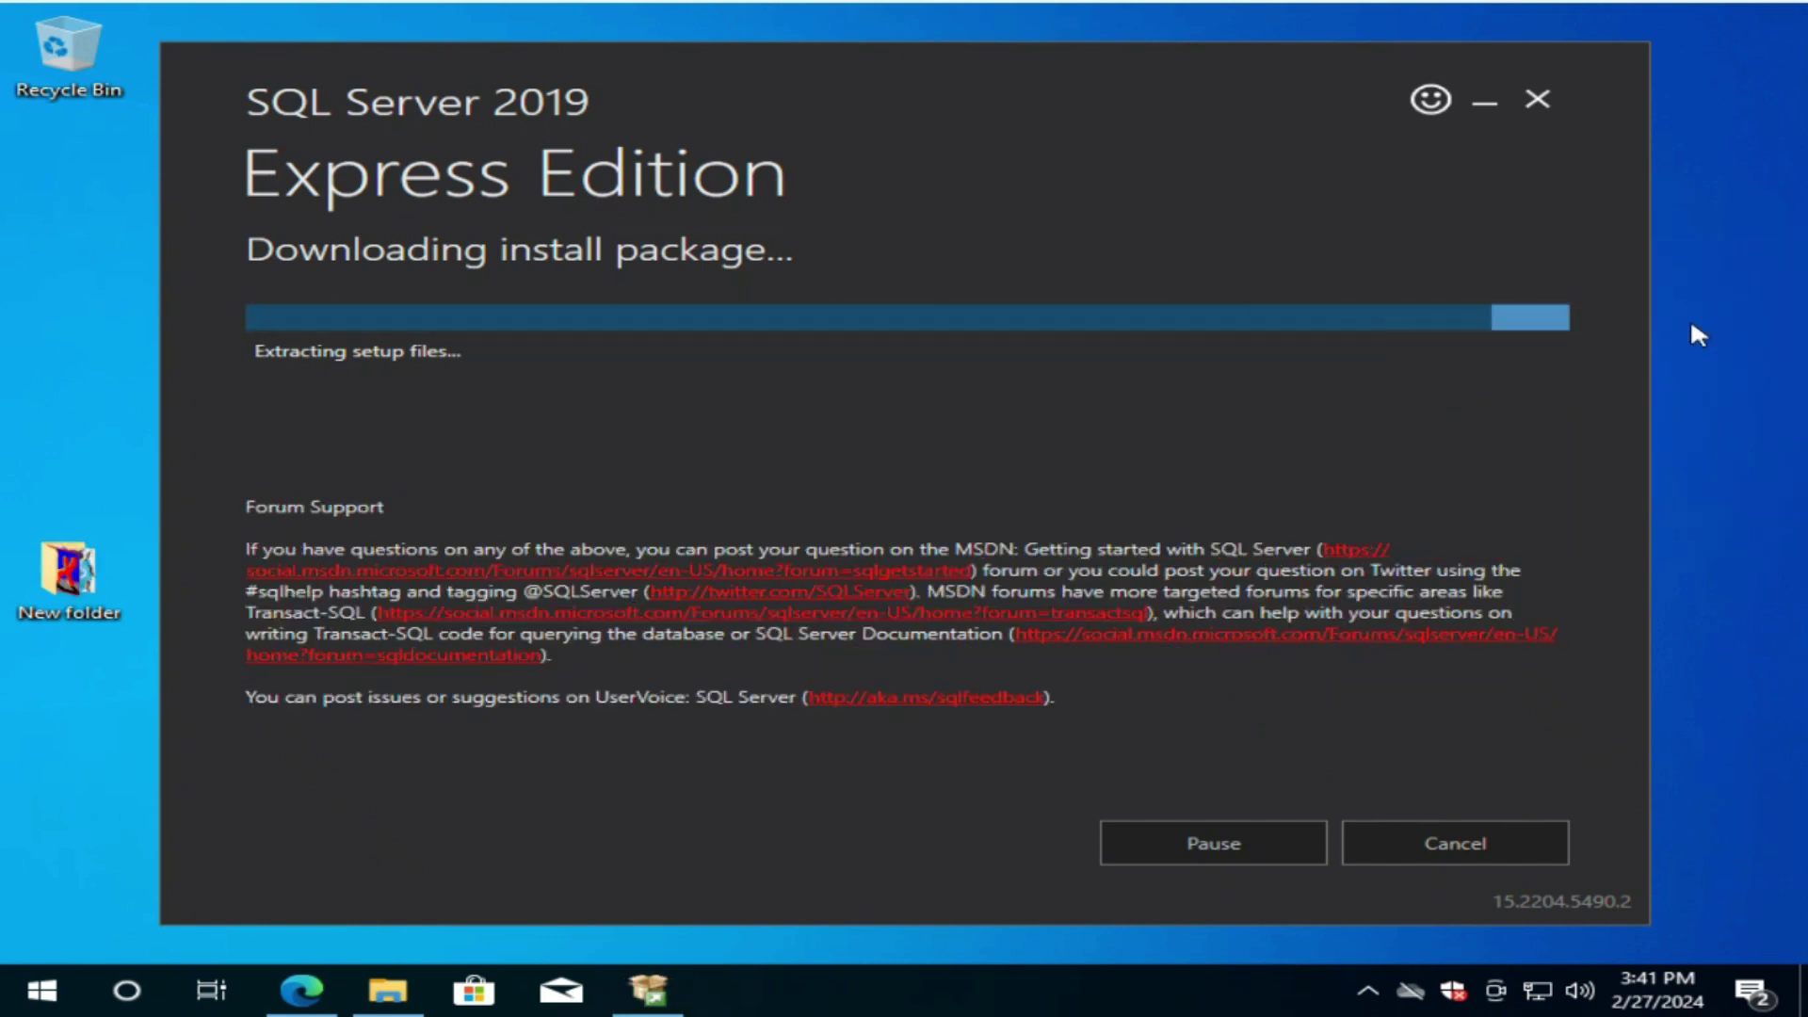
pyautogui.rightClick(59, 222)
pyautogui.moveTo(151, 432)
pyautogui.click(481, 435)
pyautogui.click(72, 472)
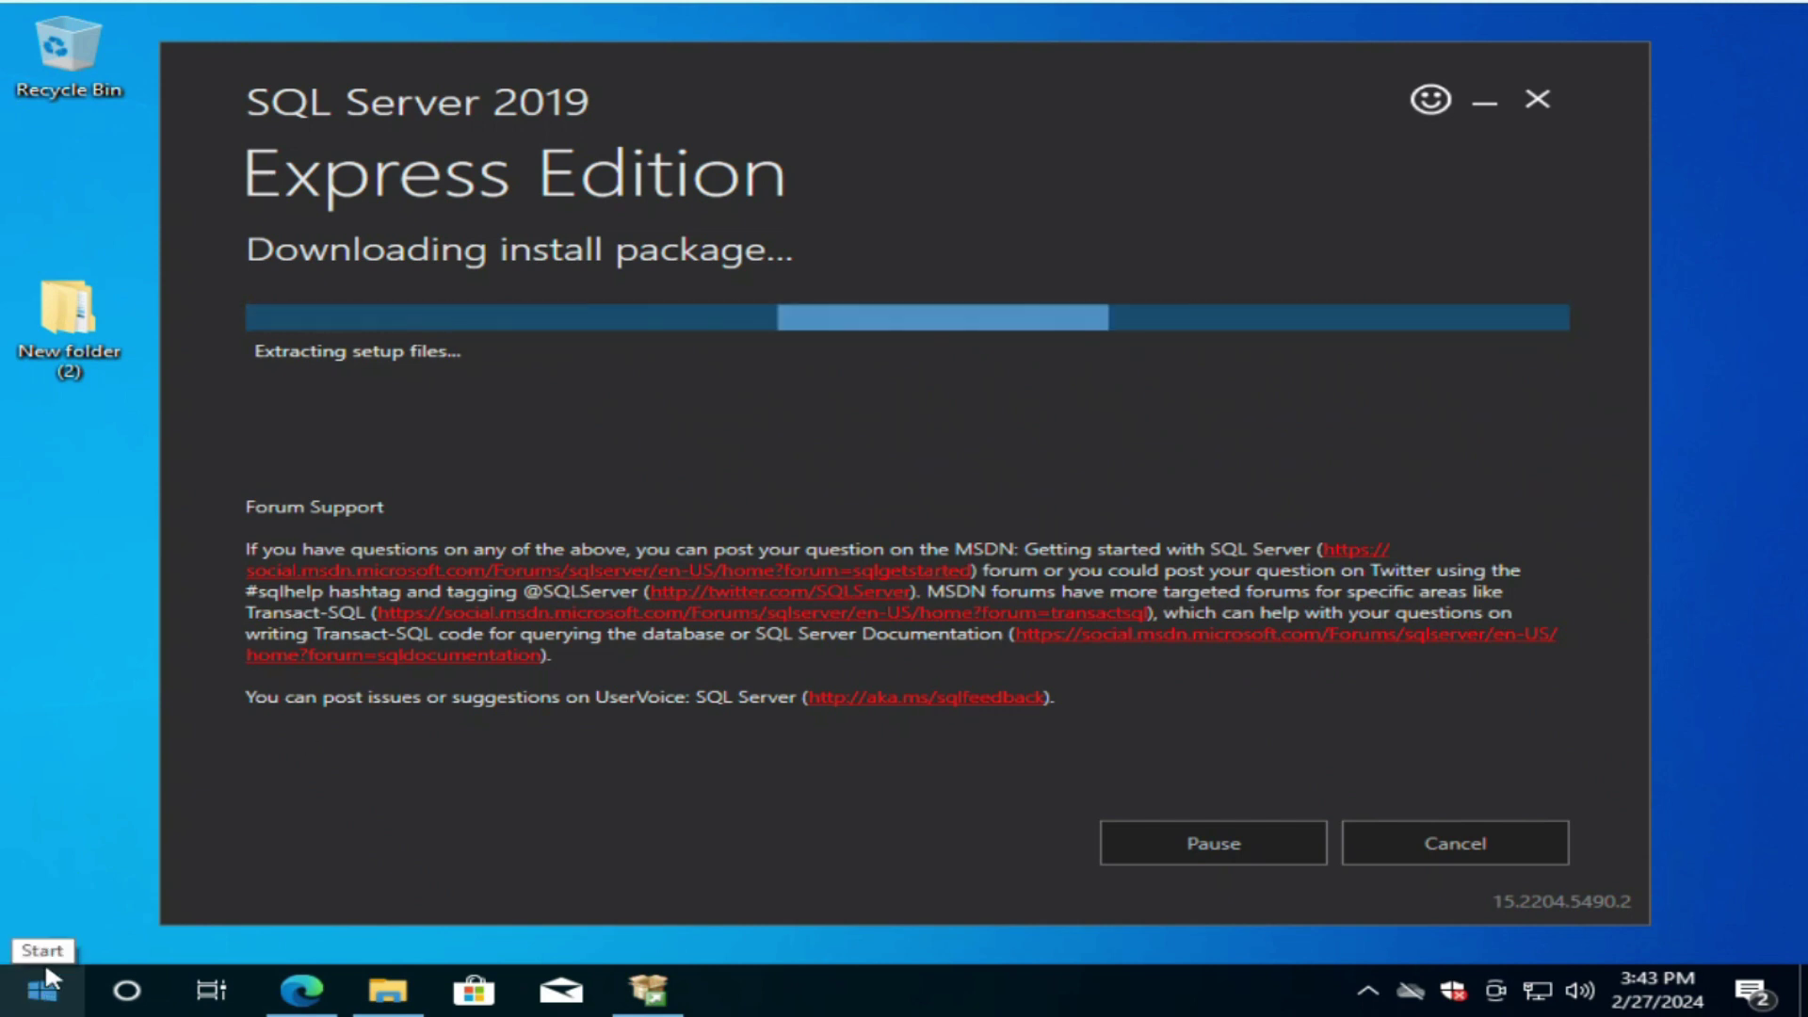
# Run winver to show the Windows version information and move its window clear of the installer
pyautogui.press('super+r')
pyautogui.write('winver')
pyautogui.press('Return')
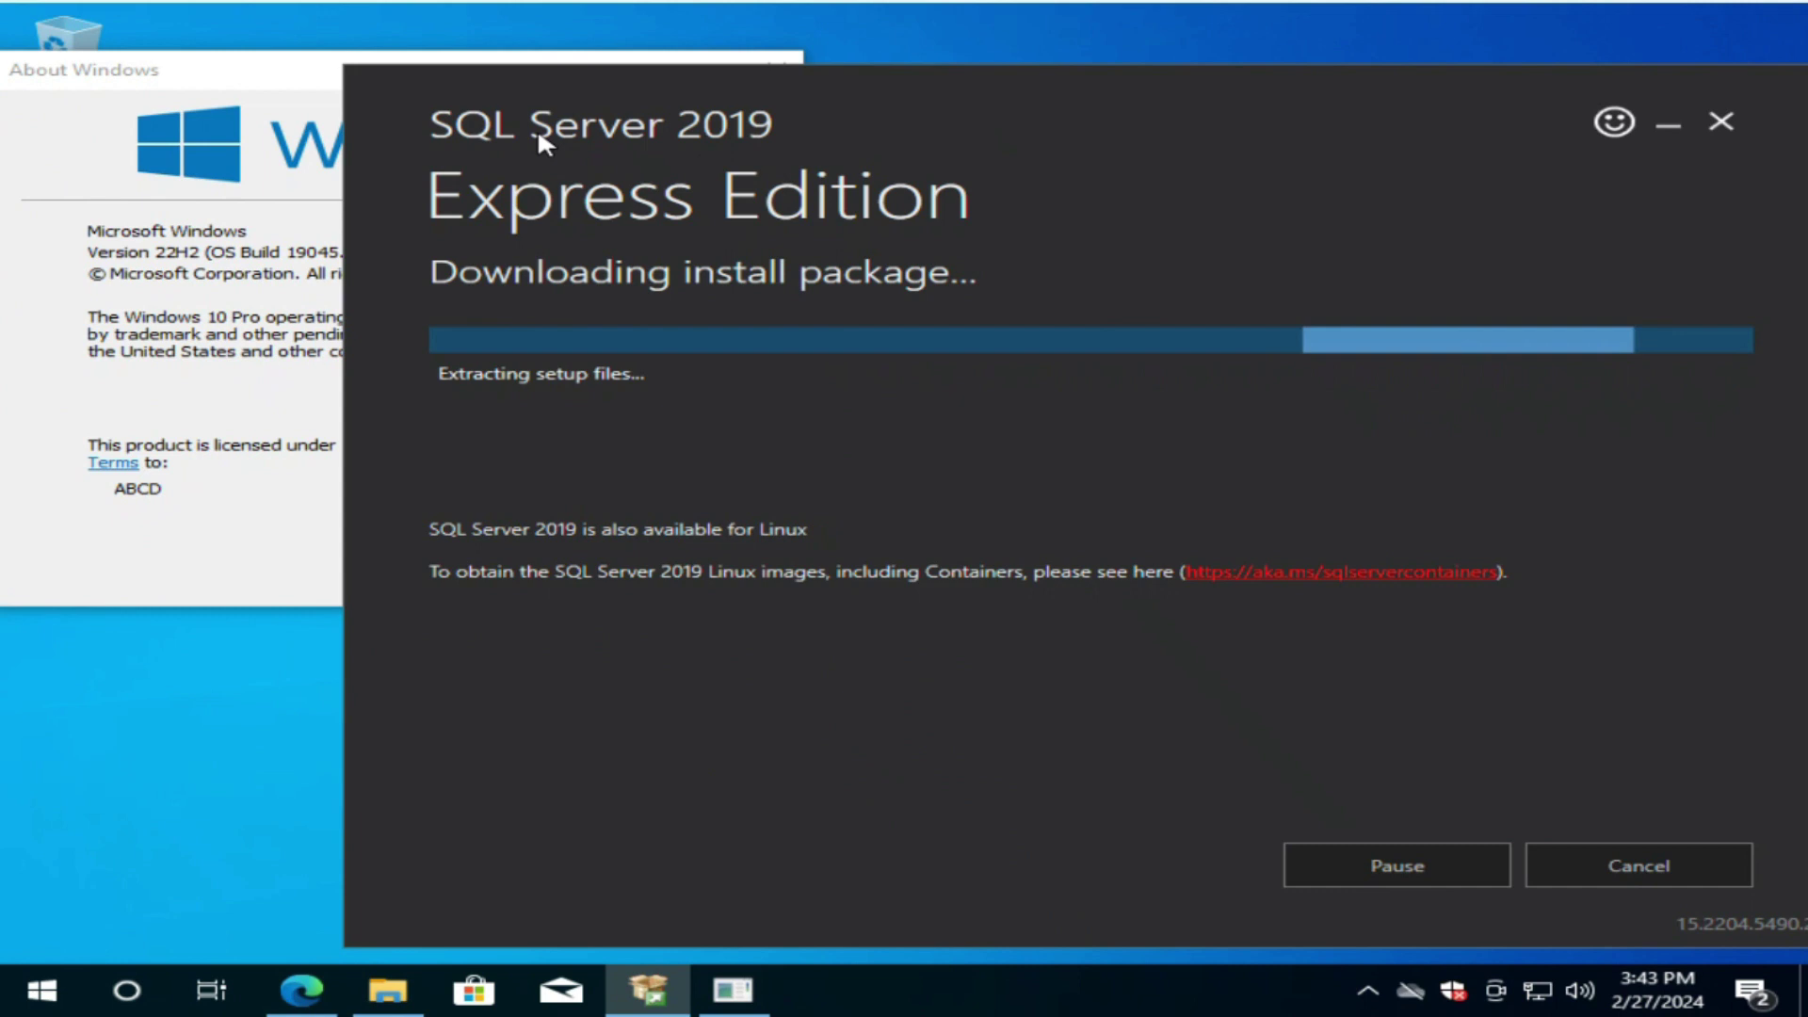
pyautogui.moveTo(282, 71); pyautogui.dragTo(157, 107)
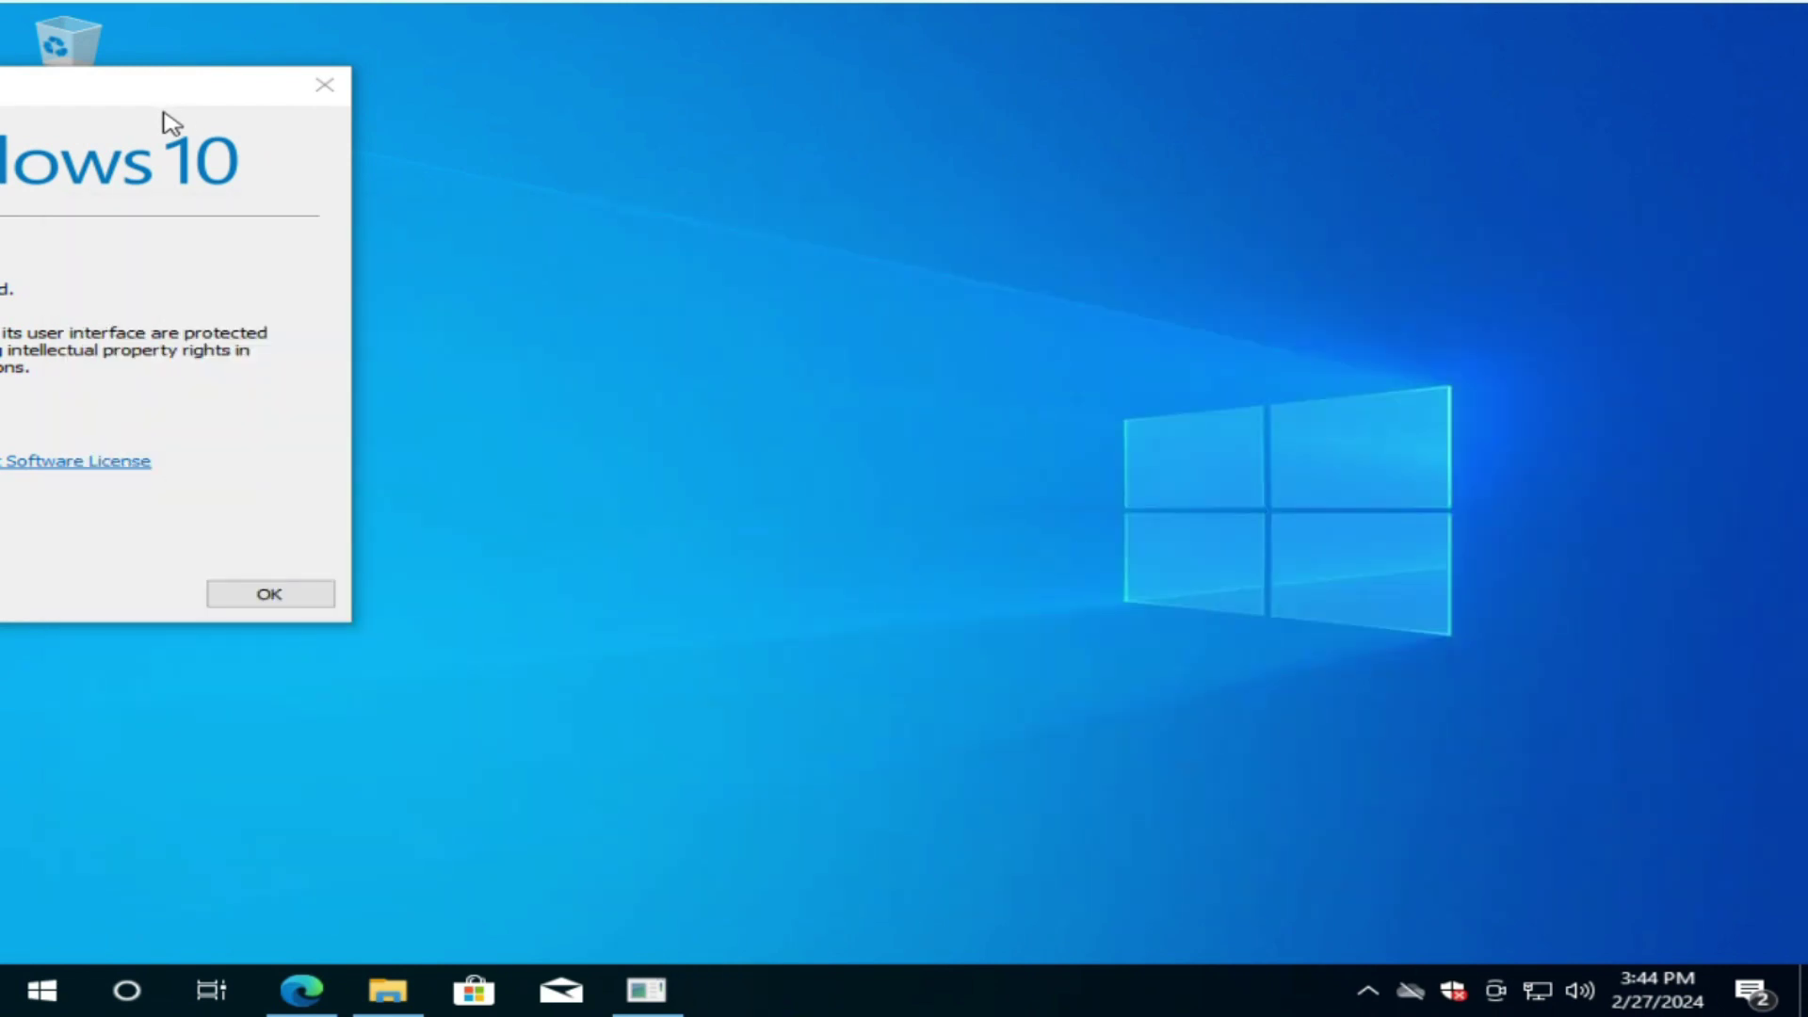
pyautogui.moveTo(146, 106); pyautogui.dragTo(527, 117)
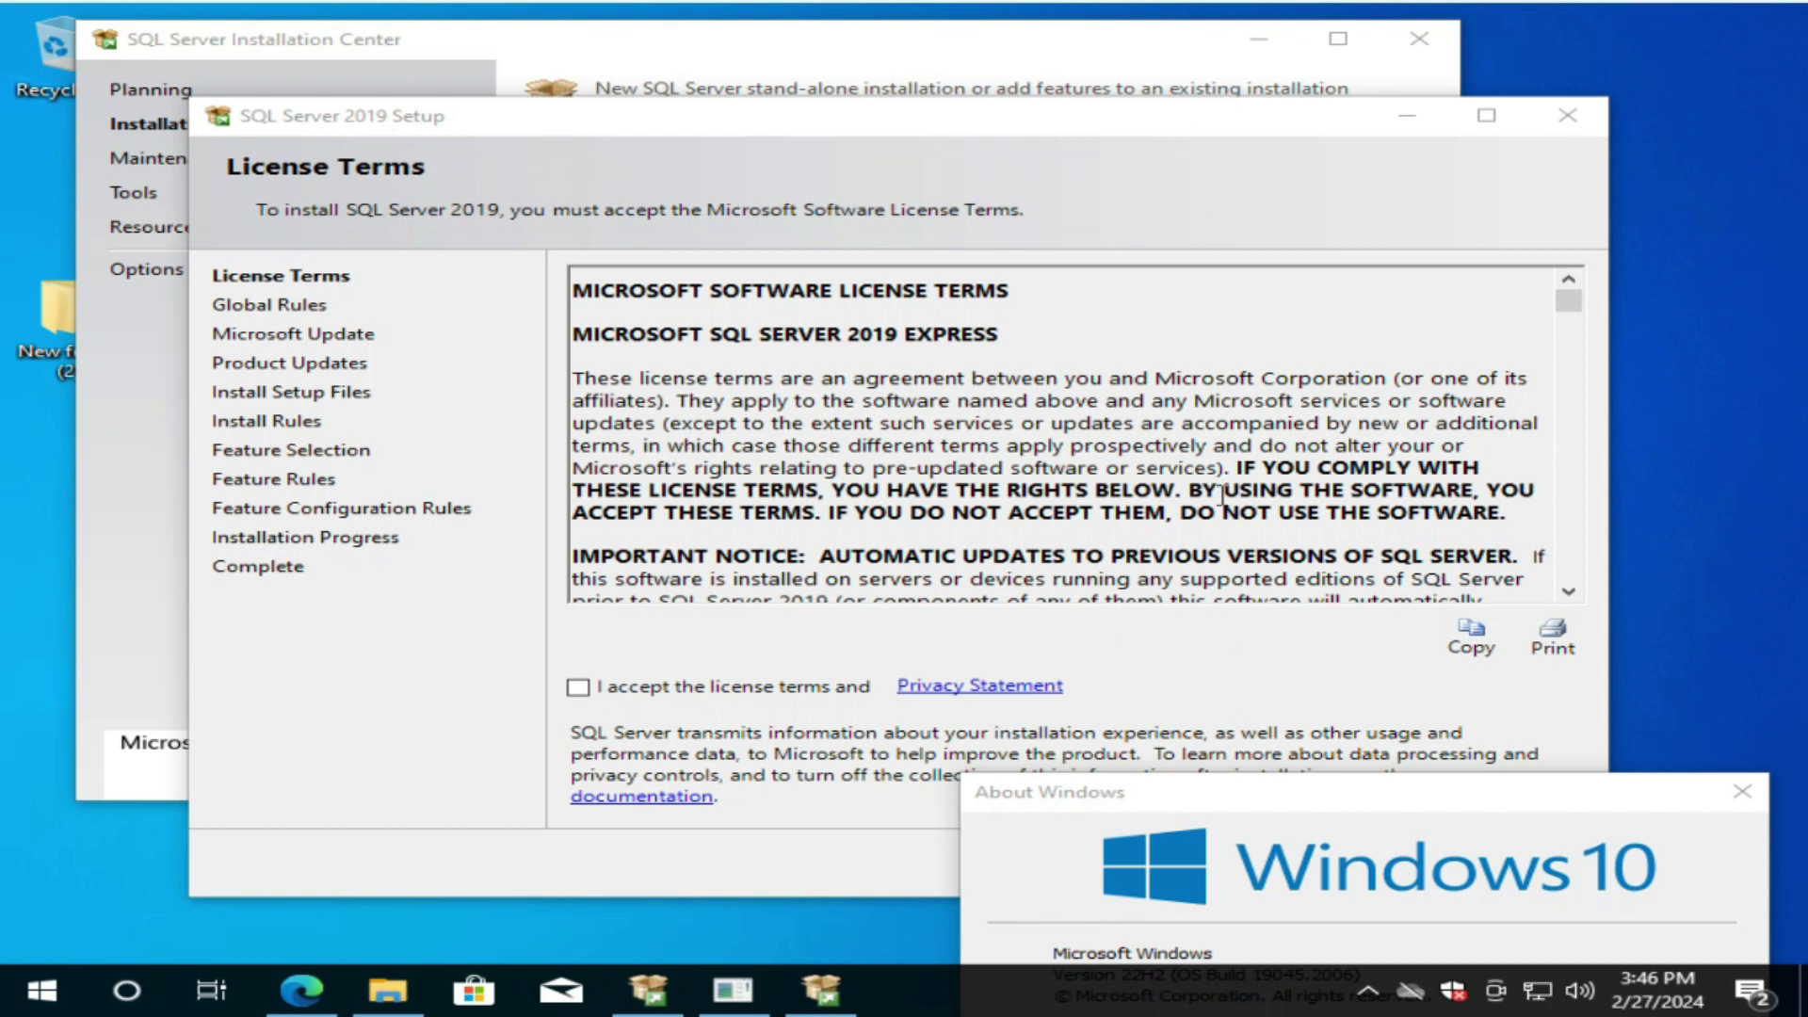
# Accept the SQL Server 2019 license terms and proceed past Microsoft Update, leaving update checking off, and Product Updates
pyautogui.moveTo(1111, 132); pyautogui.dragTo(988, 79)
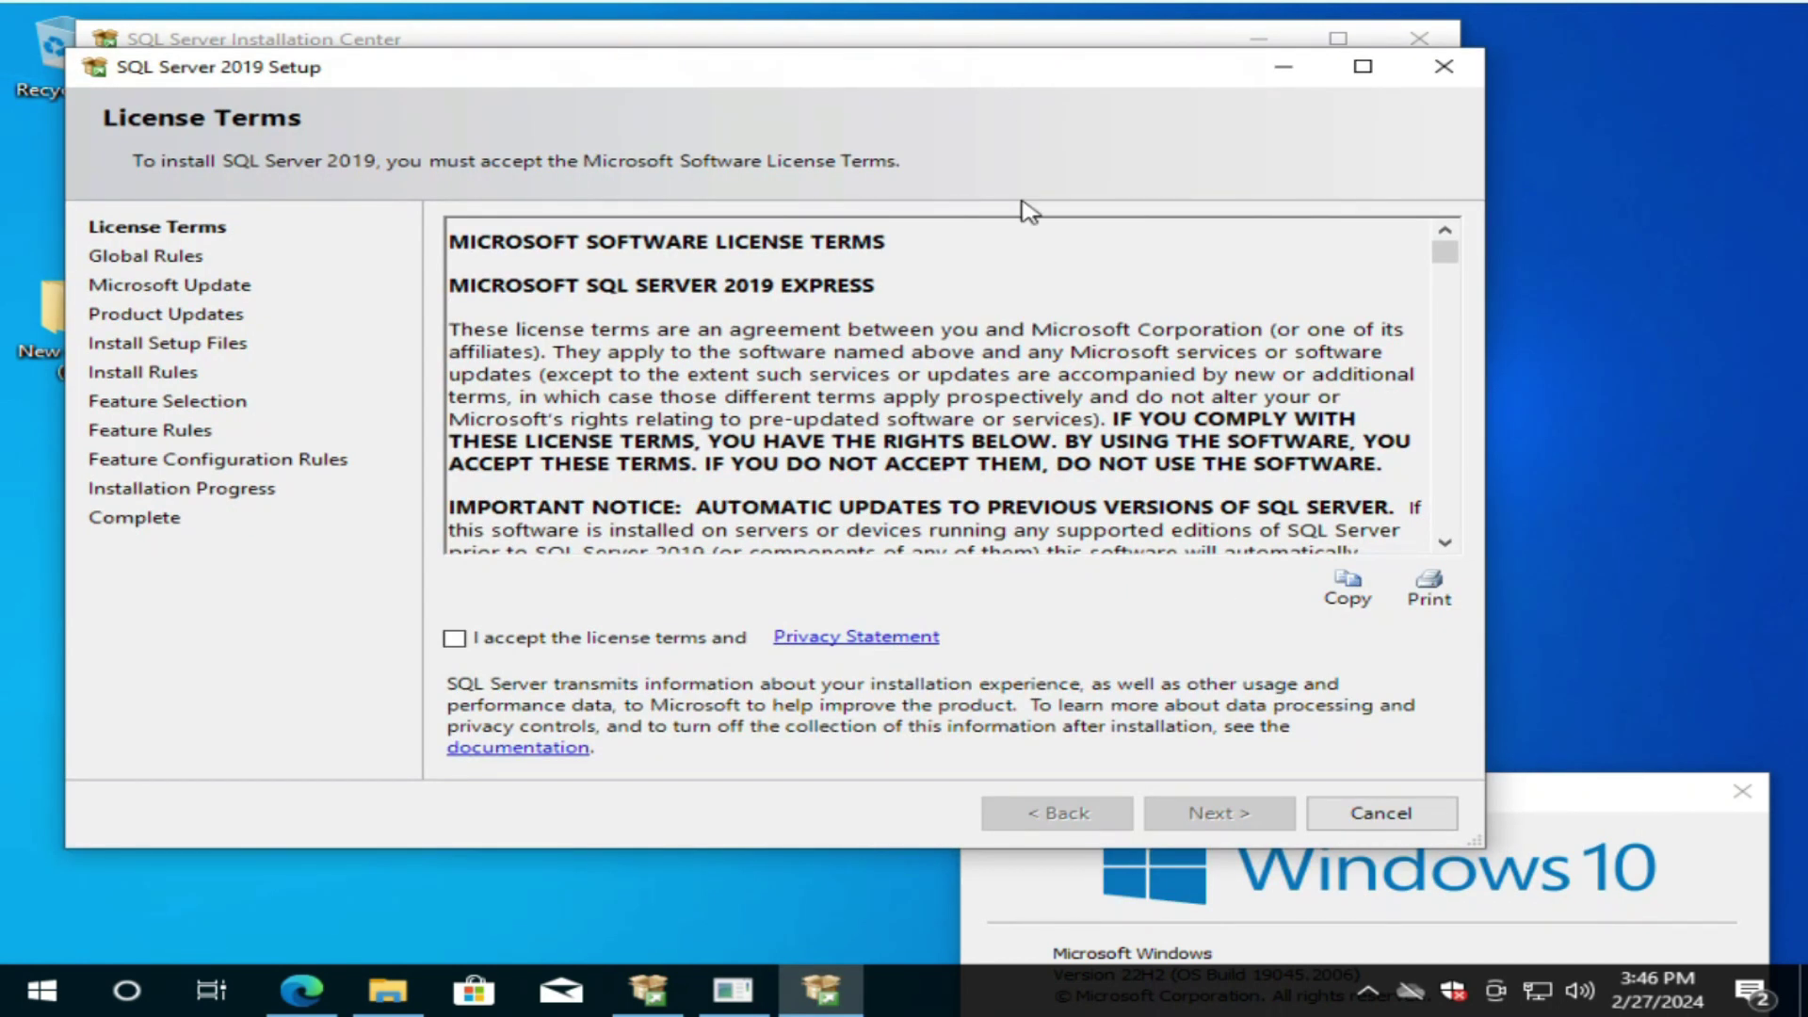
pyautogui.click(454, 639)
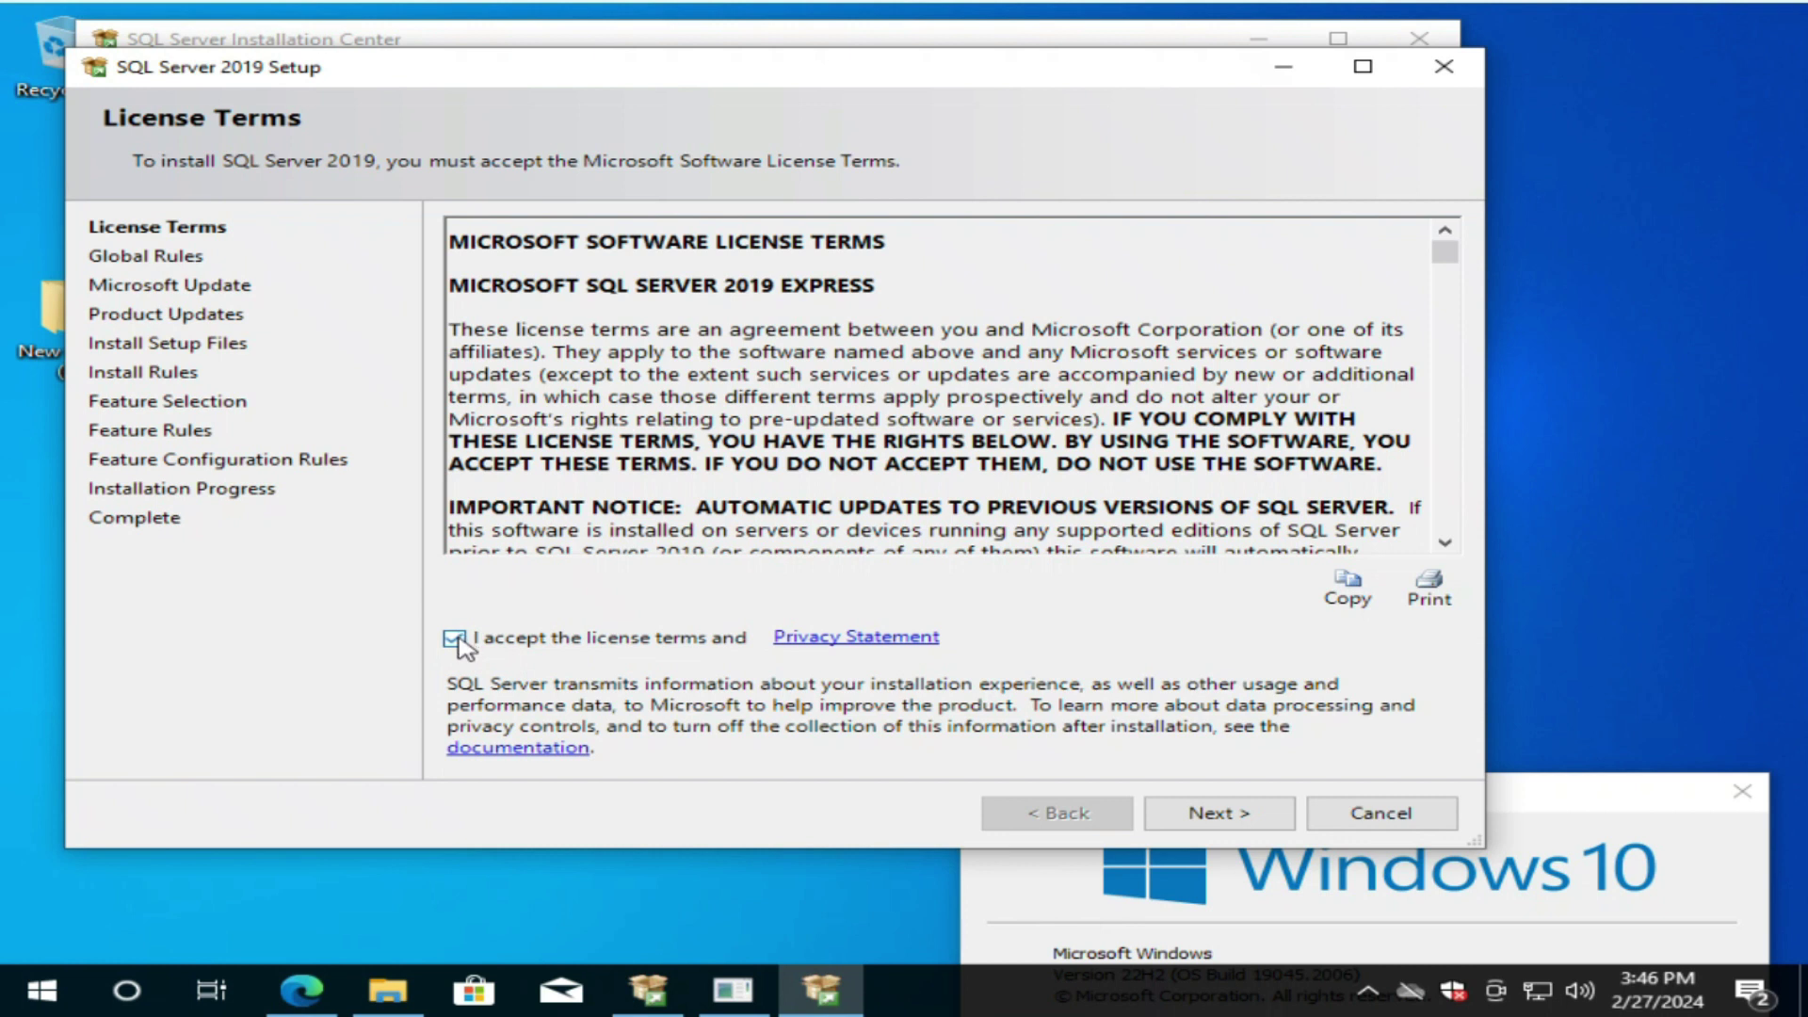
pyautogui.click(1230, 815)
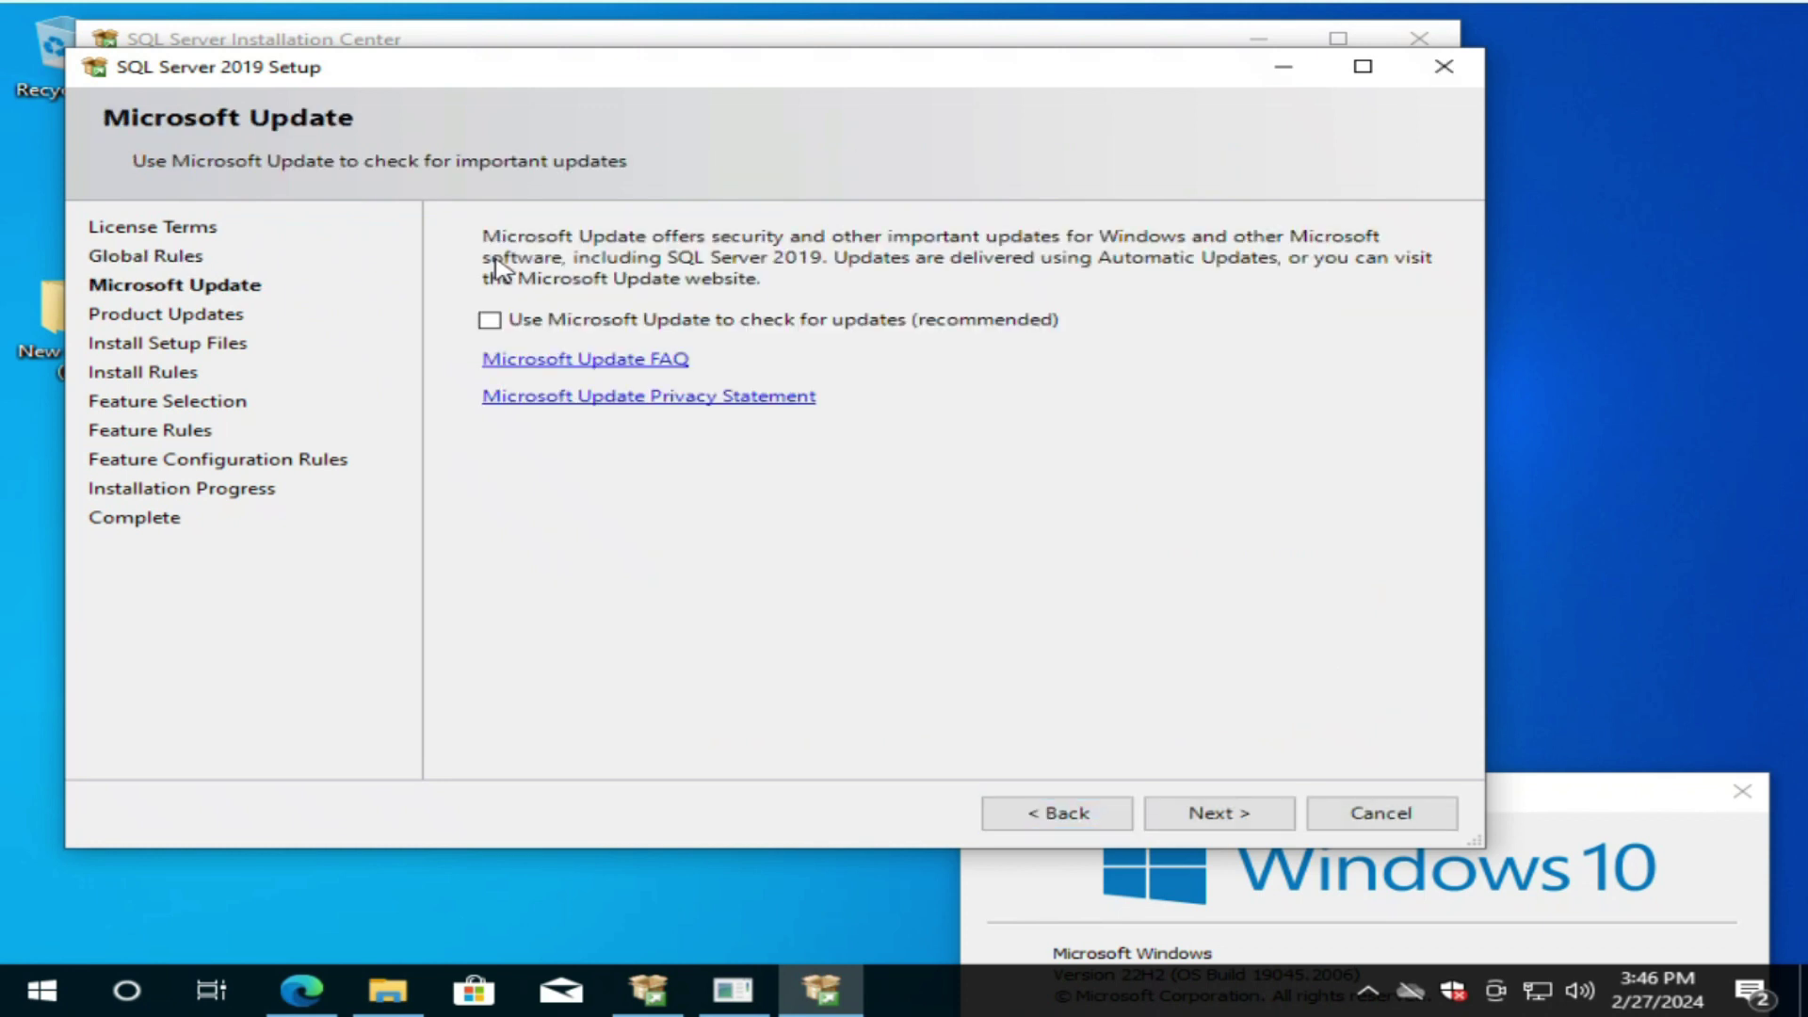
pyautogui.click(1239, 816)
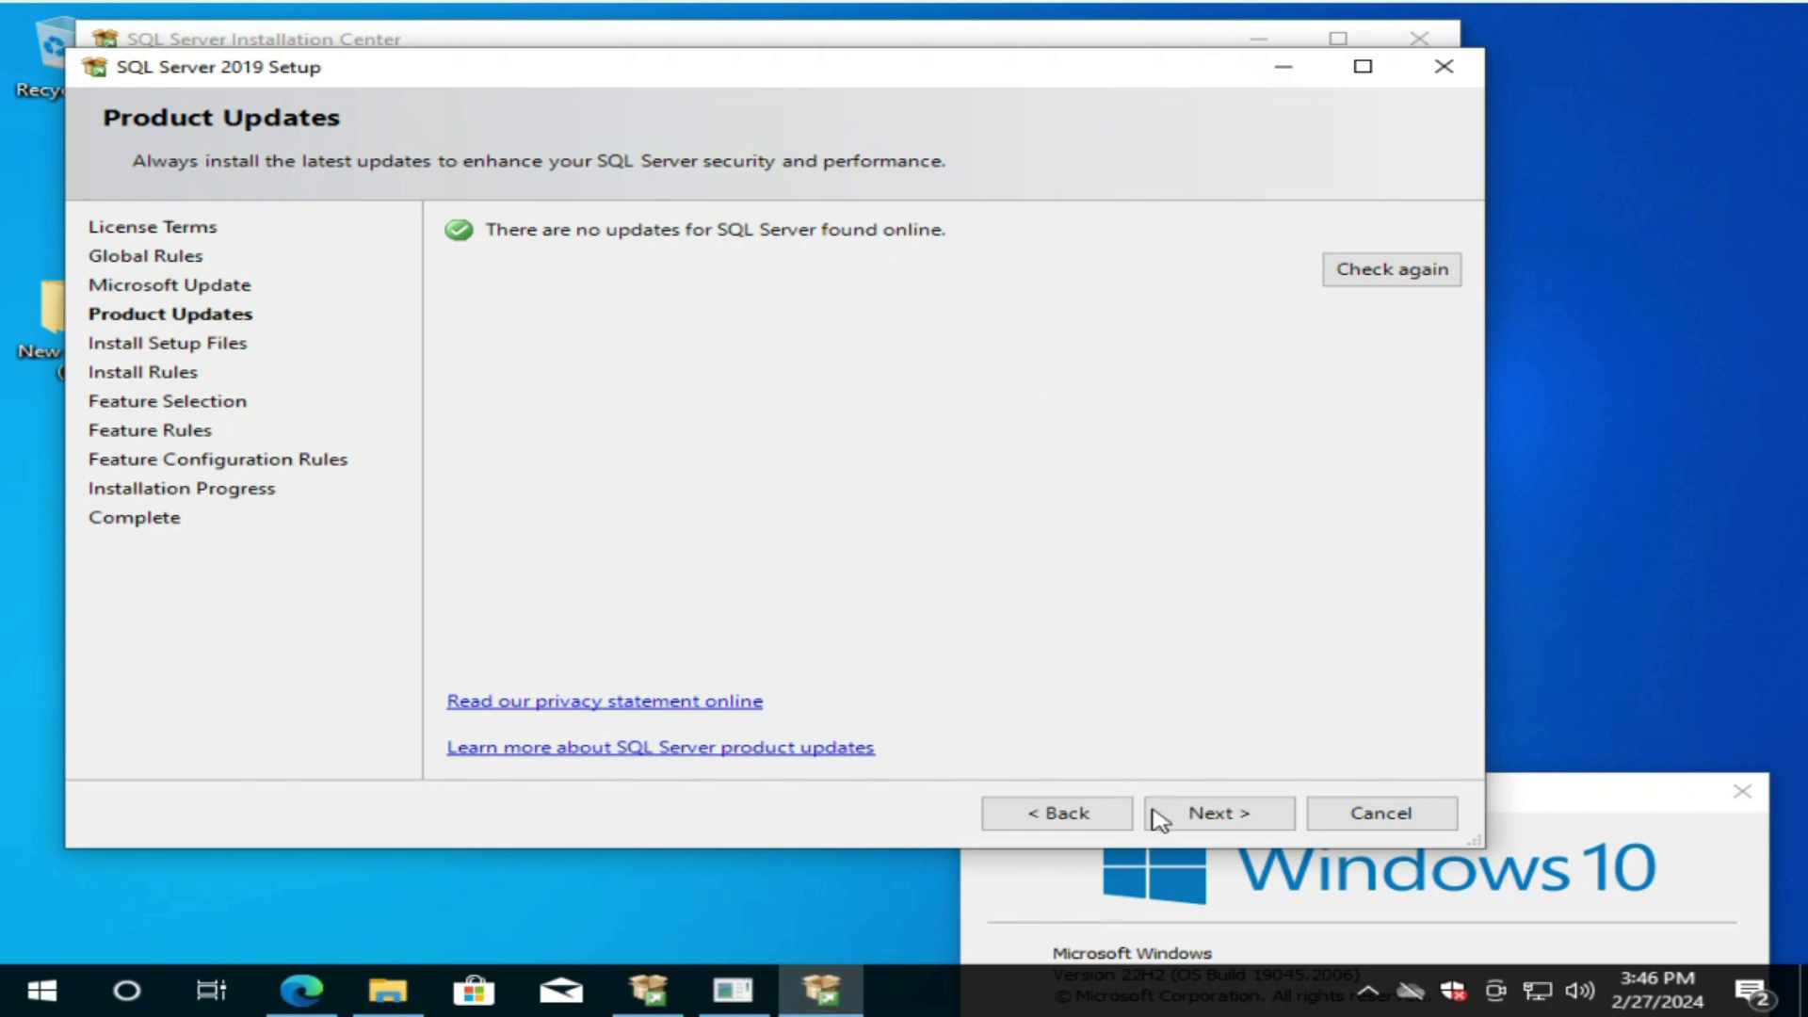
pyautogui.click(1214, 815)
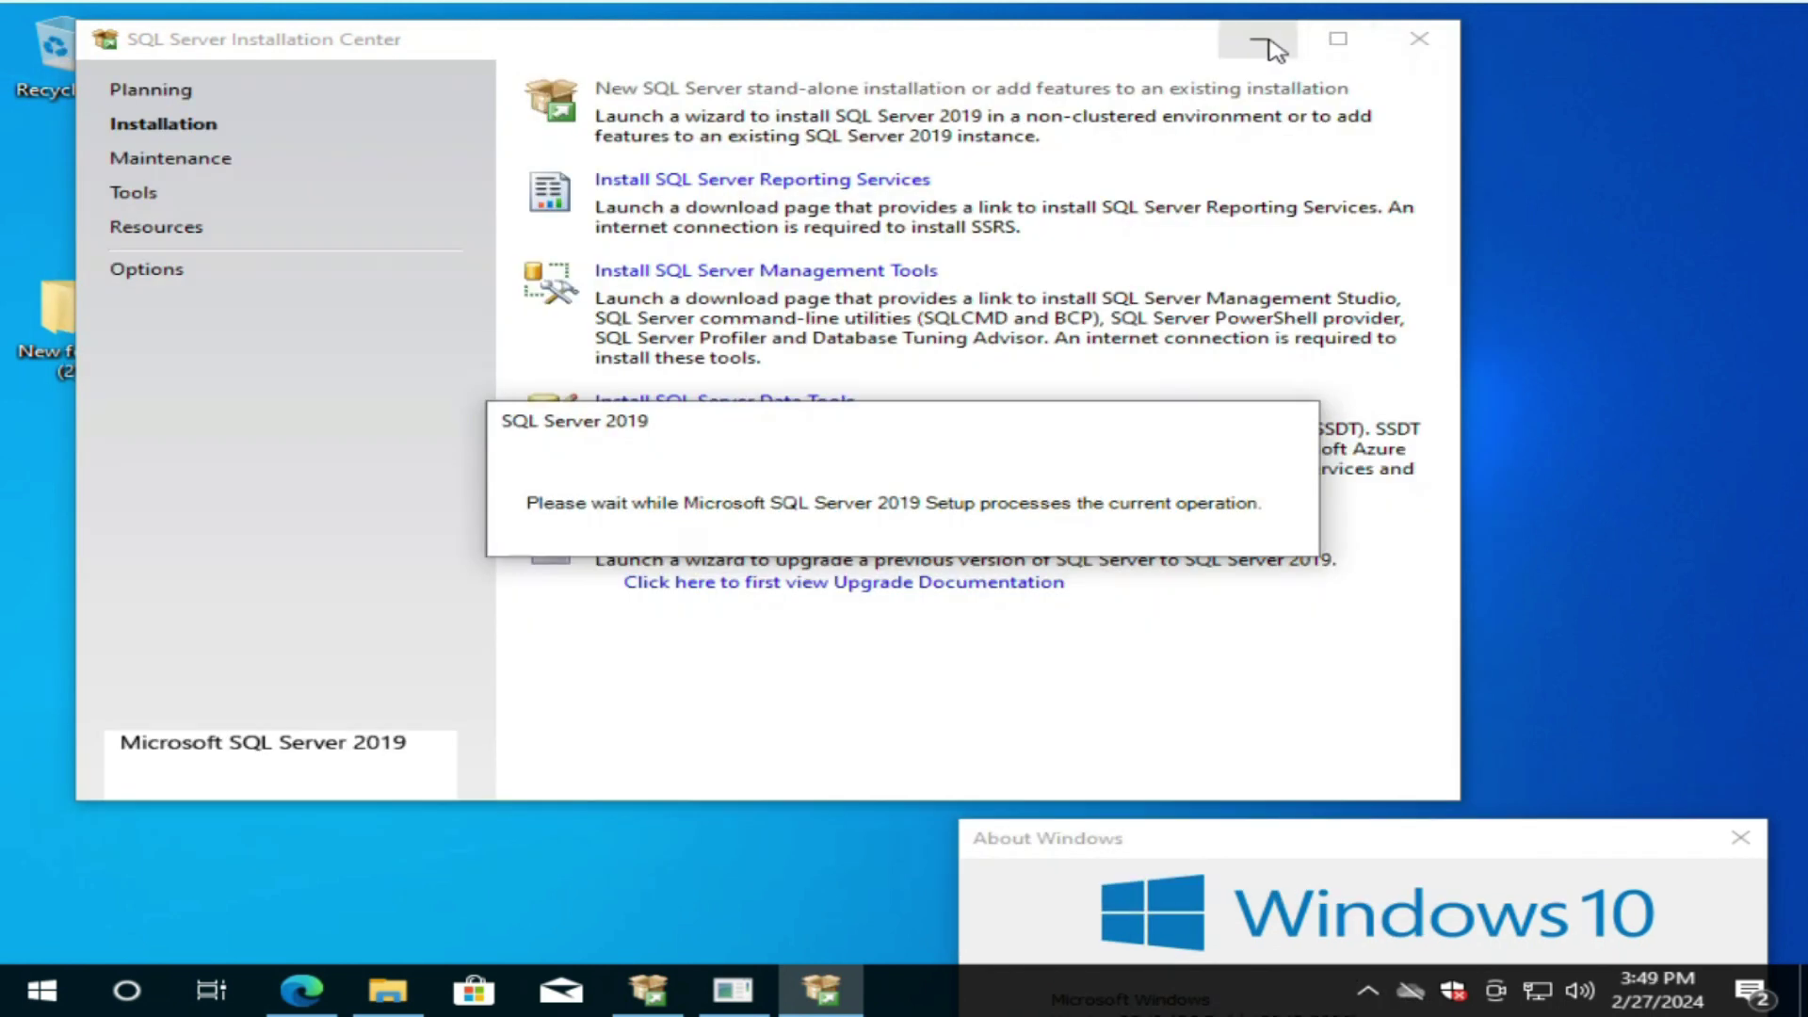
# Minimize the SQL Server Installation Center window while setup processes the current operation
pyautogui.click(1261, 42)
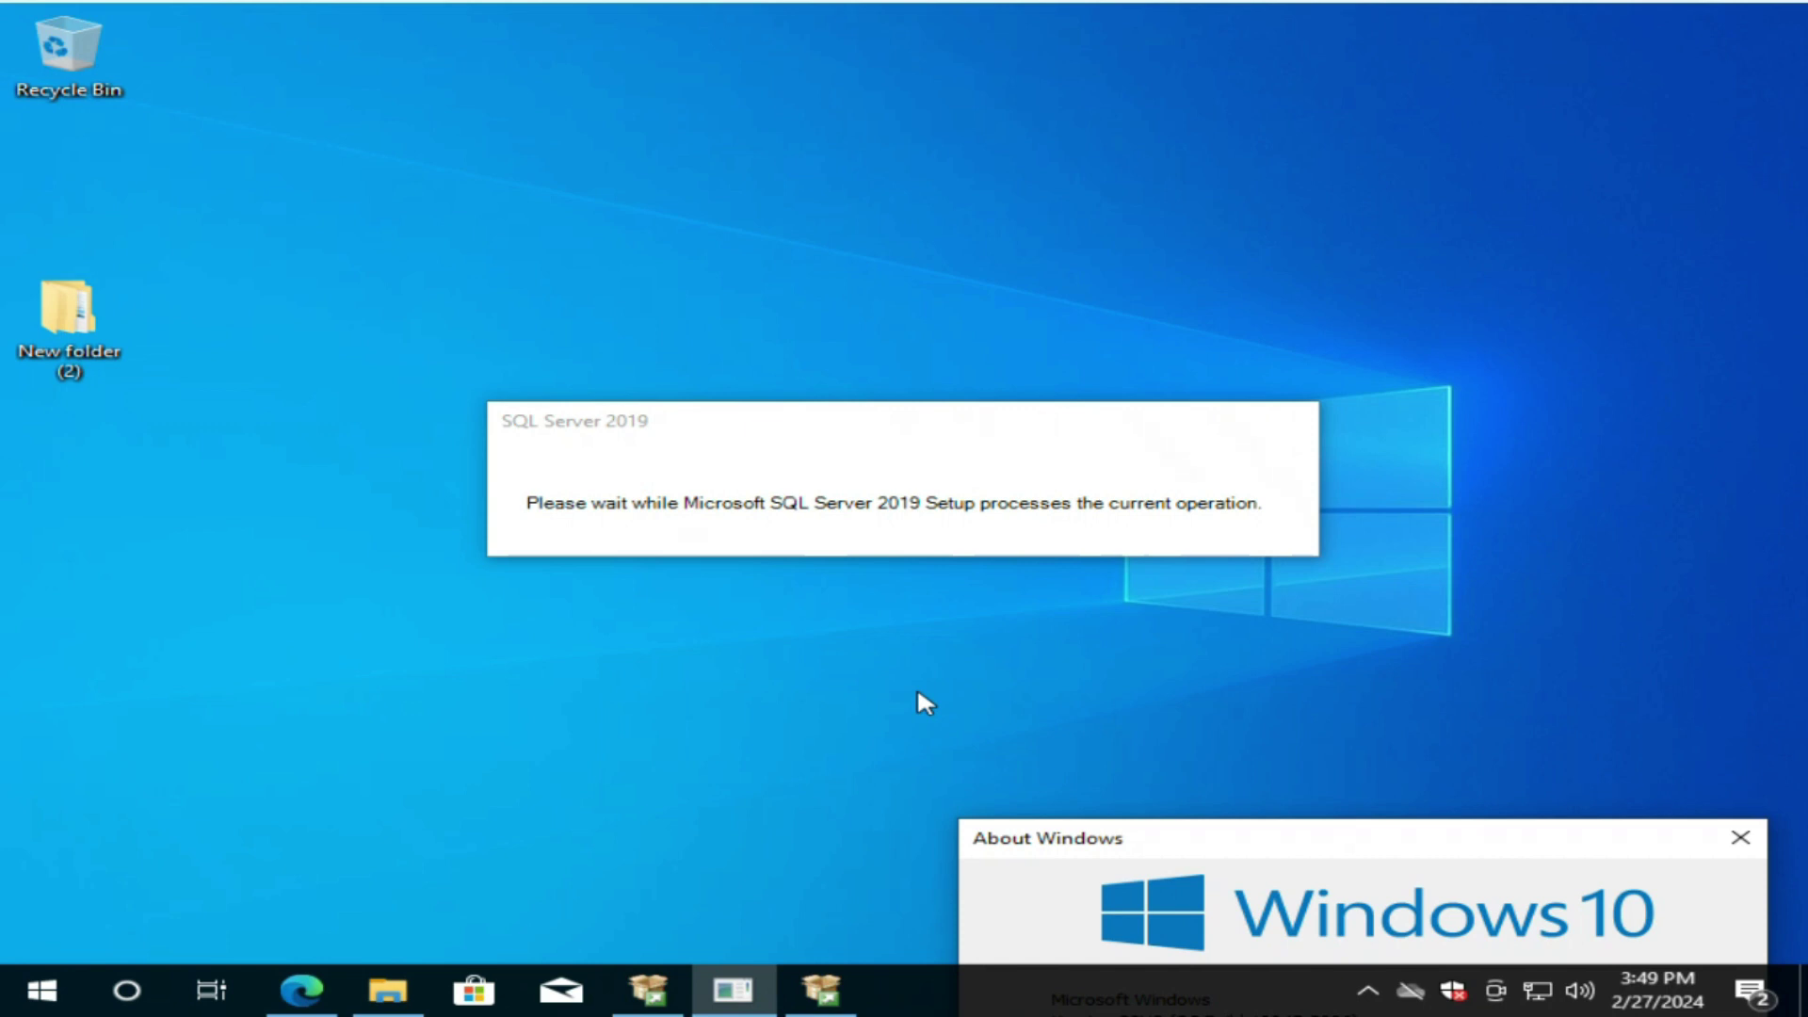
pyautogui.rightClick(1666, 162)
pyautogui.click(1653, 243)
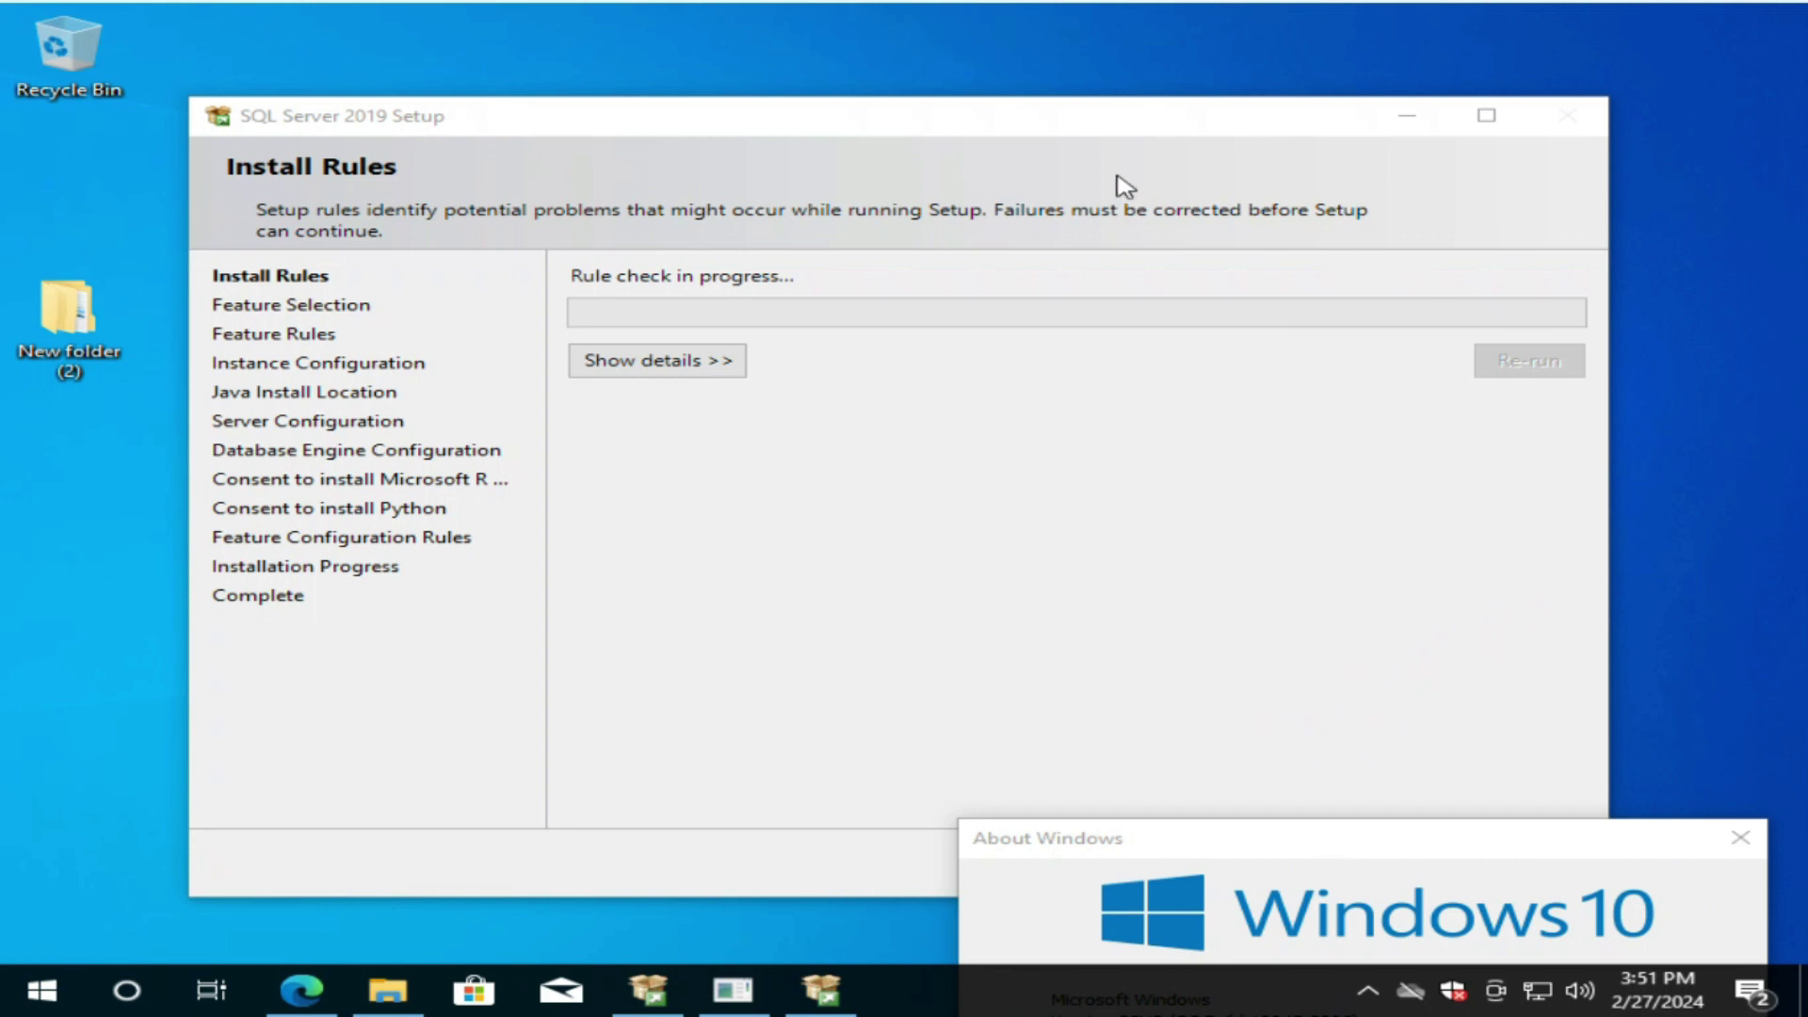
# Review the instance and shared features in Feature Selection and continue with the default features and directories
pyautogui.click(1074, 127)
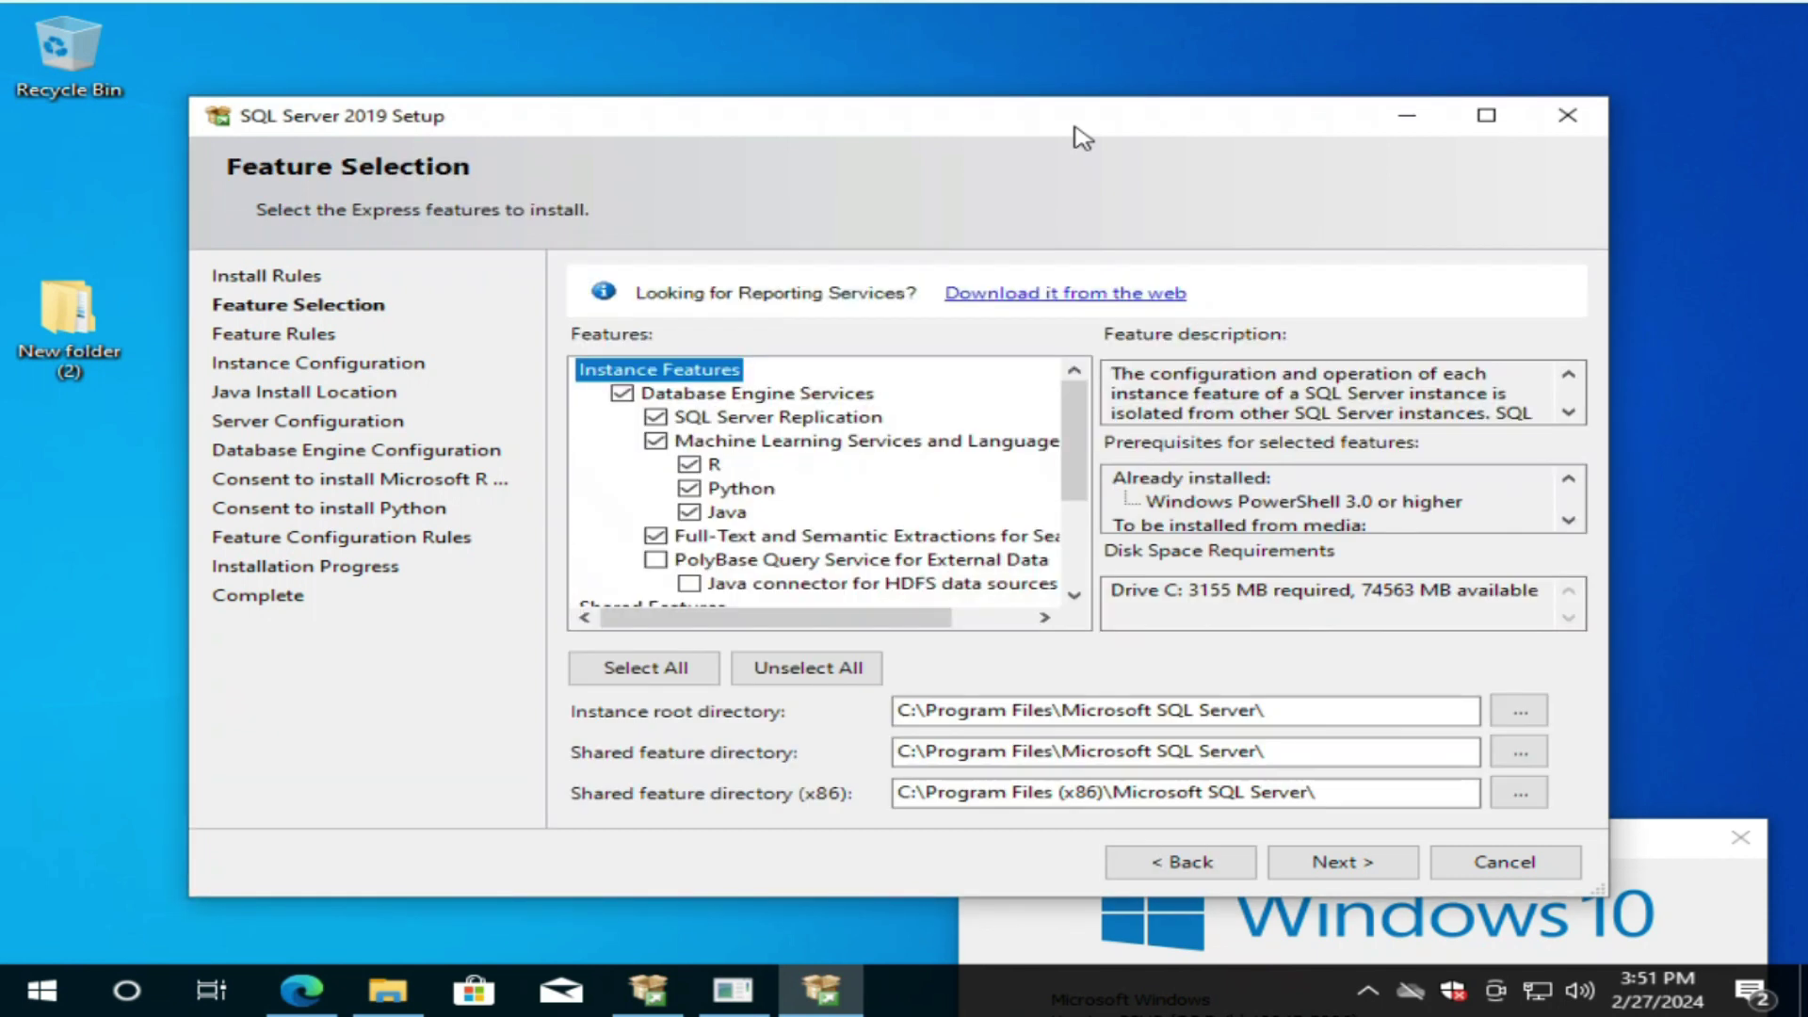
pyautogui.moveTo(1075, 126); pyautogui.dragTo(1062, 73)
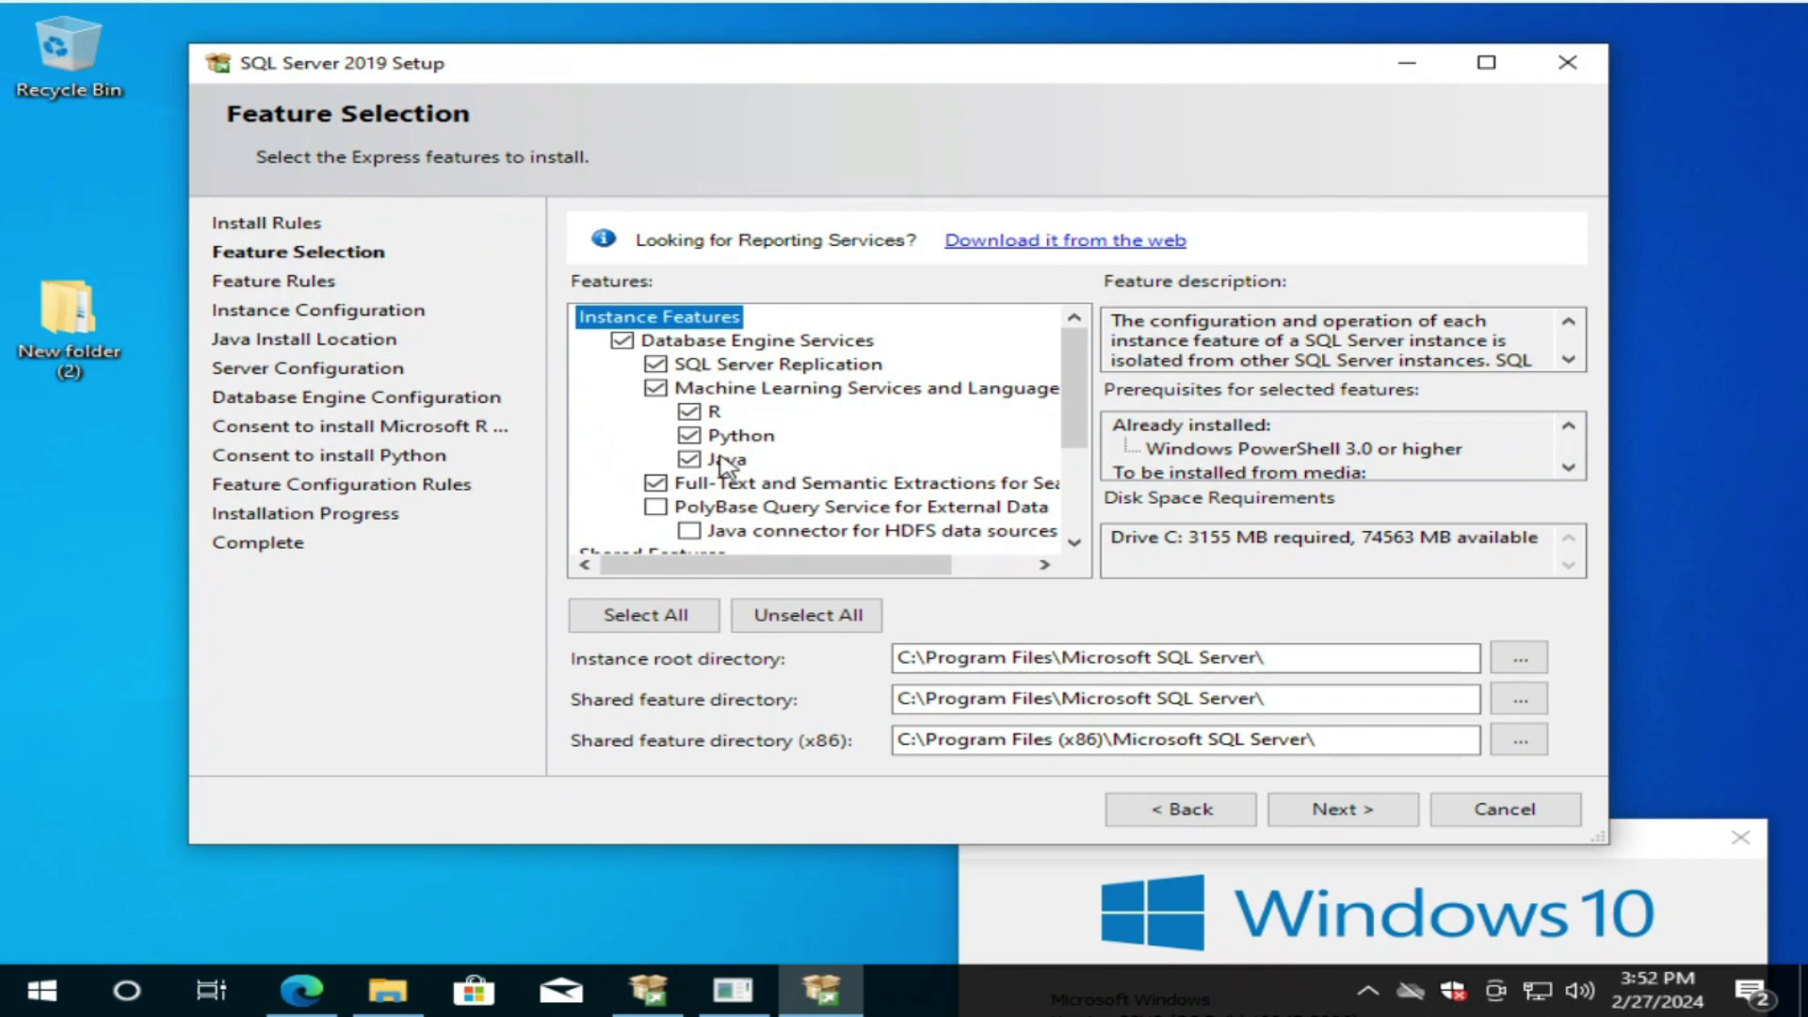
pyautogui.moveTo(1073, 399); pyautogui.dragTo(1018, 342)
pyautogui.moveTo(1083, 405); pyautogui.dragTo(1087, 497)
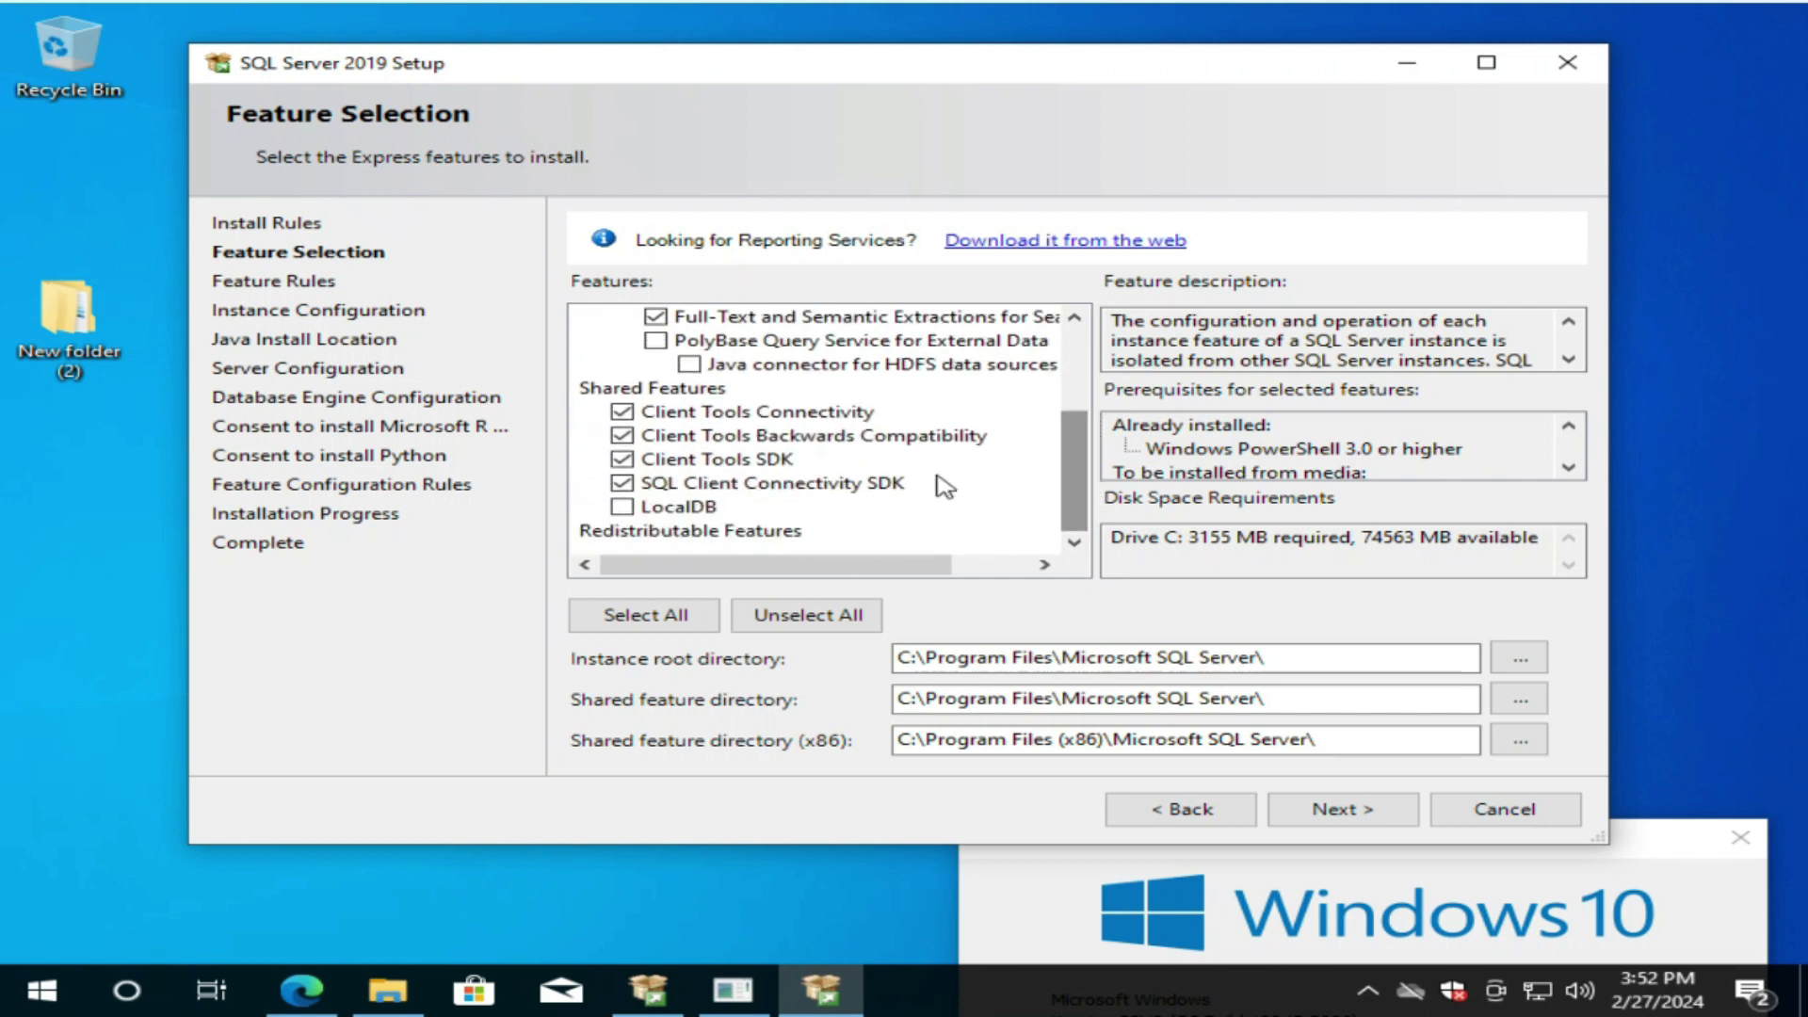
pyautogui.click(1356, 812)
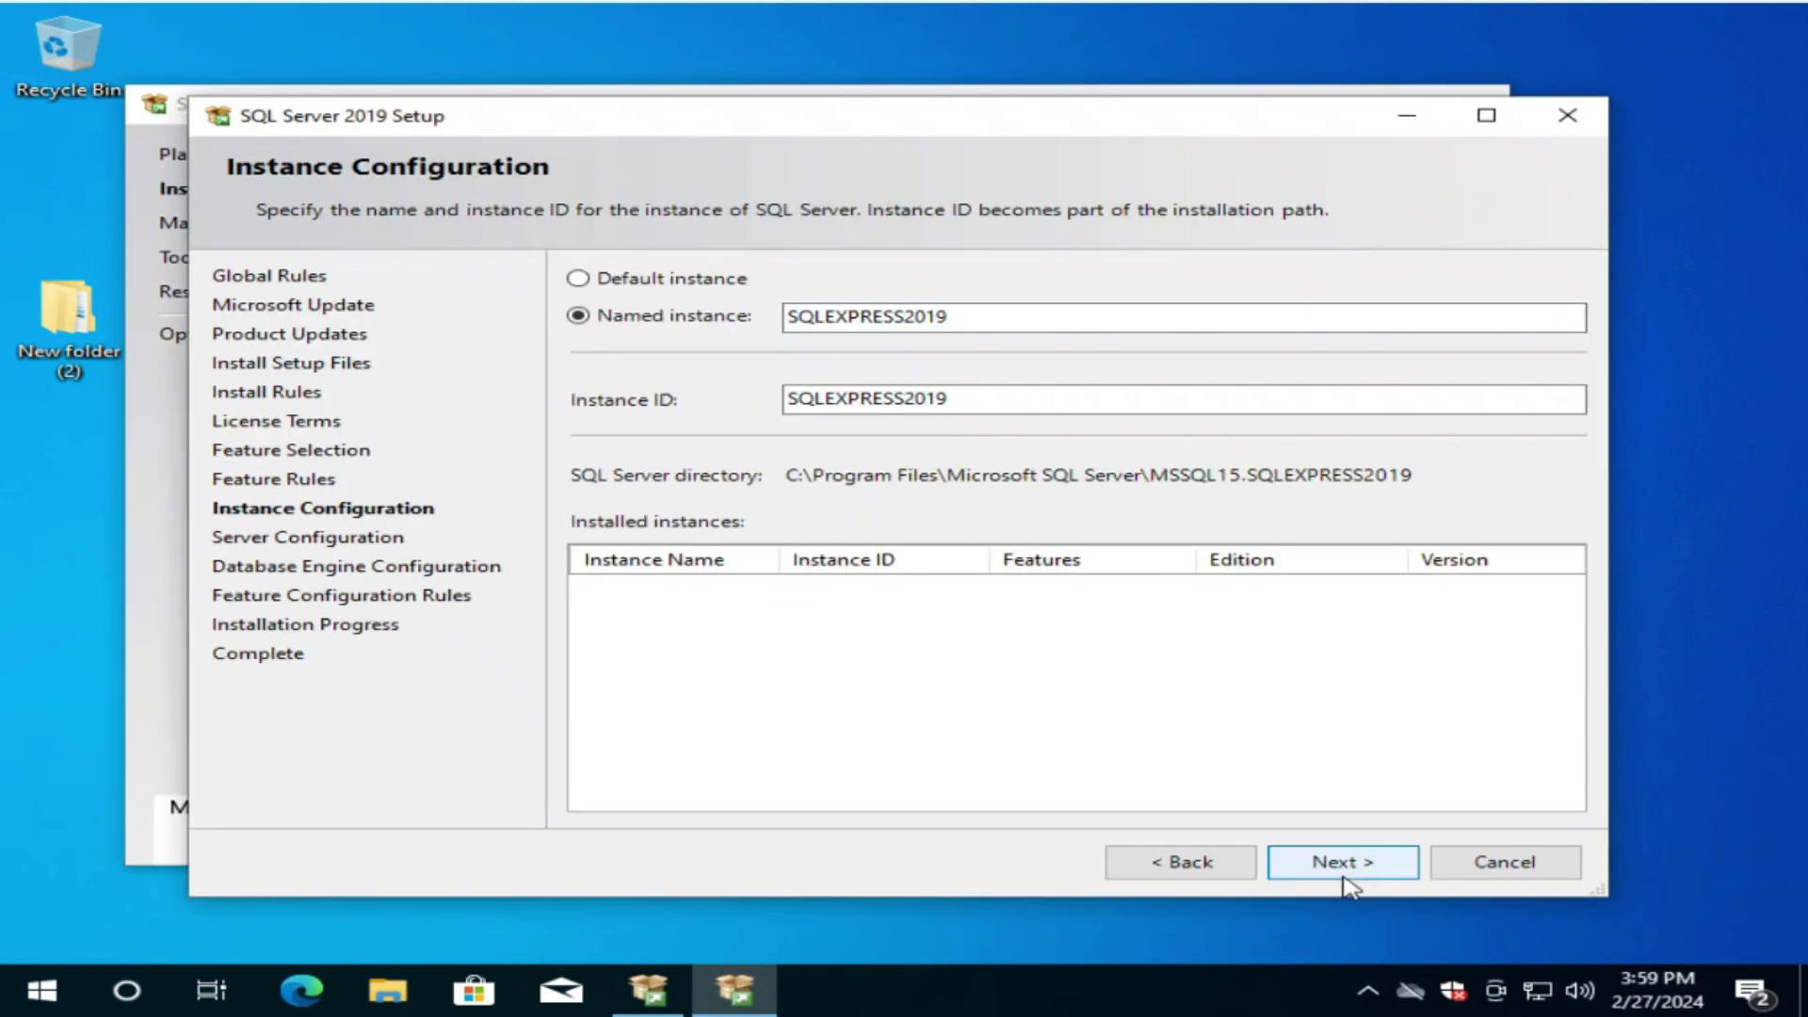
# Accept SQLEXPRESS2019 as the named instance and instance ID, and keep the default service accounts and startup types
pyautogui.click(1342, 871)
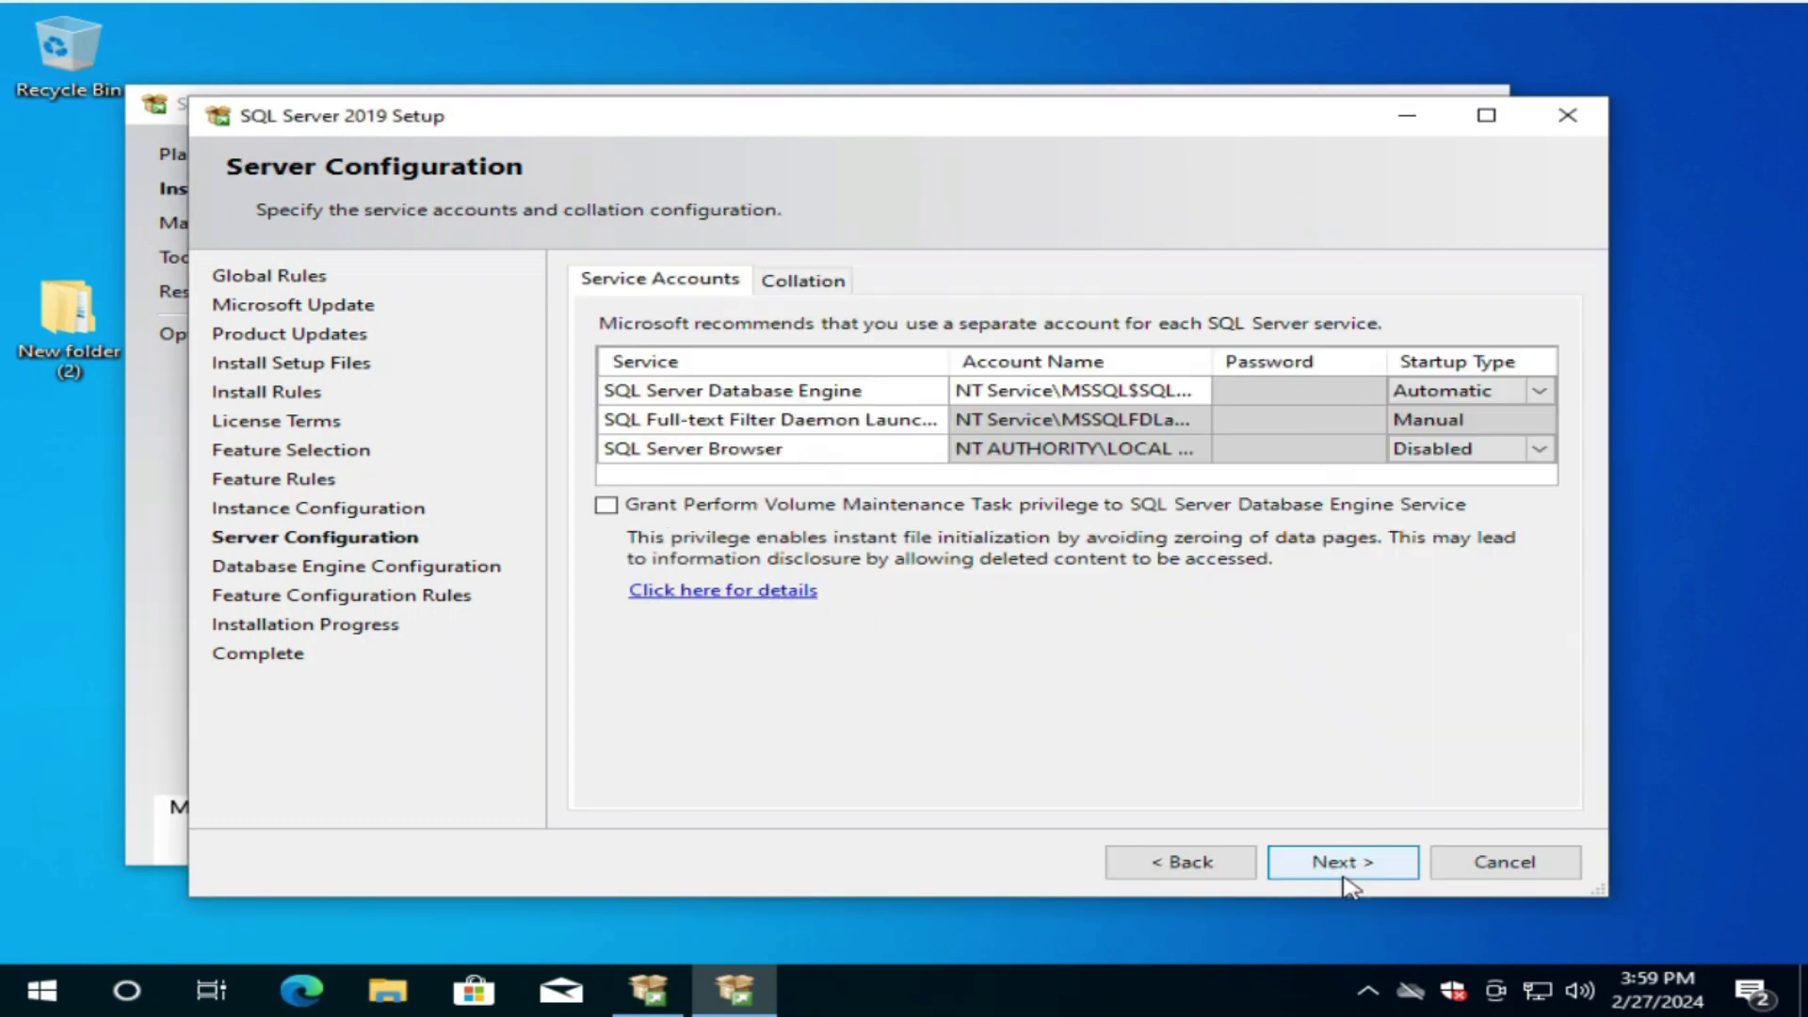
pyautogui.click(1342, 863)
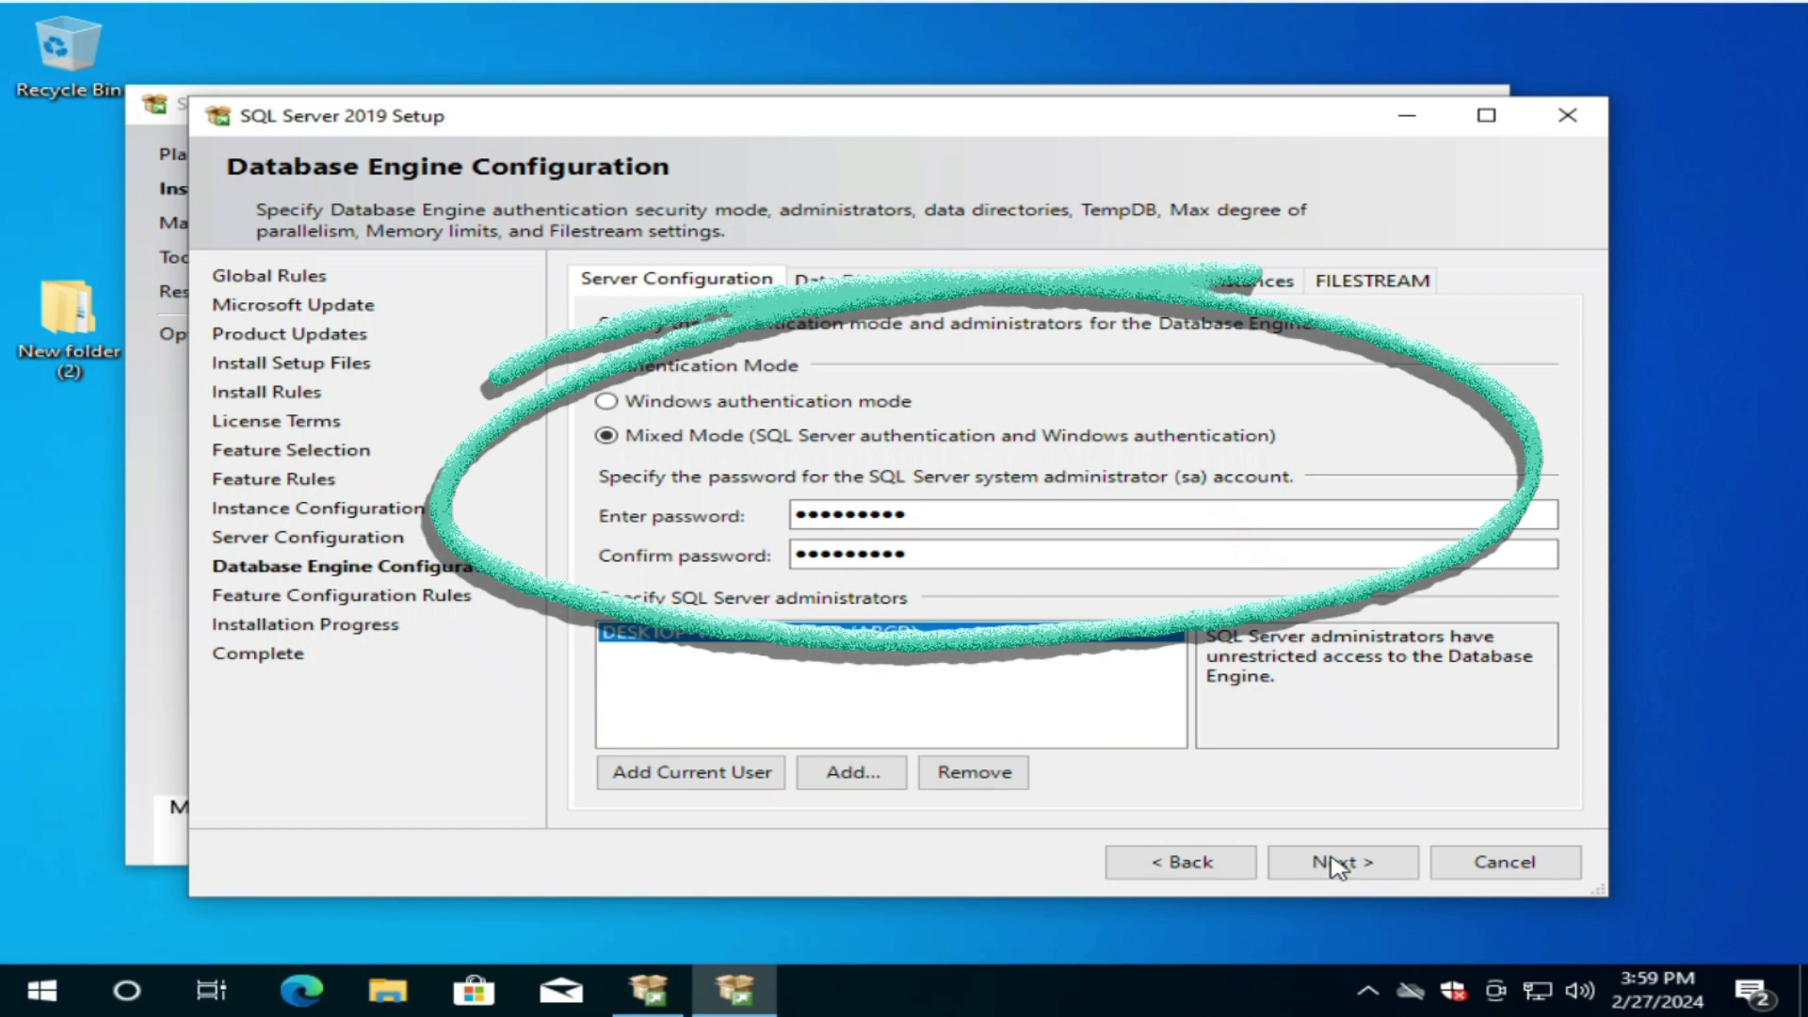
# Accept the Mixed Mode database engine configuration to run the SQL Server 2019 installation, and close the setup wizard once complete
pyautogui.click(1336, 862)
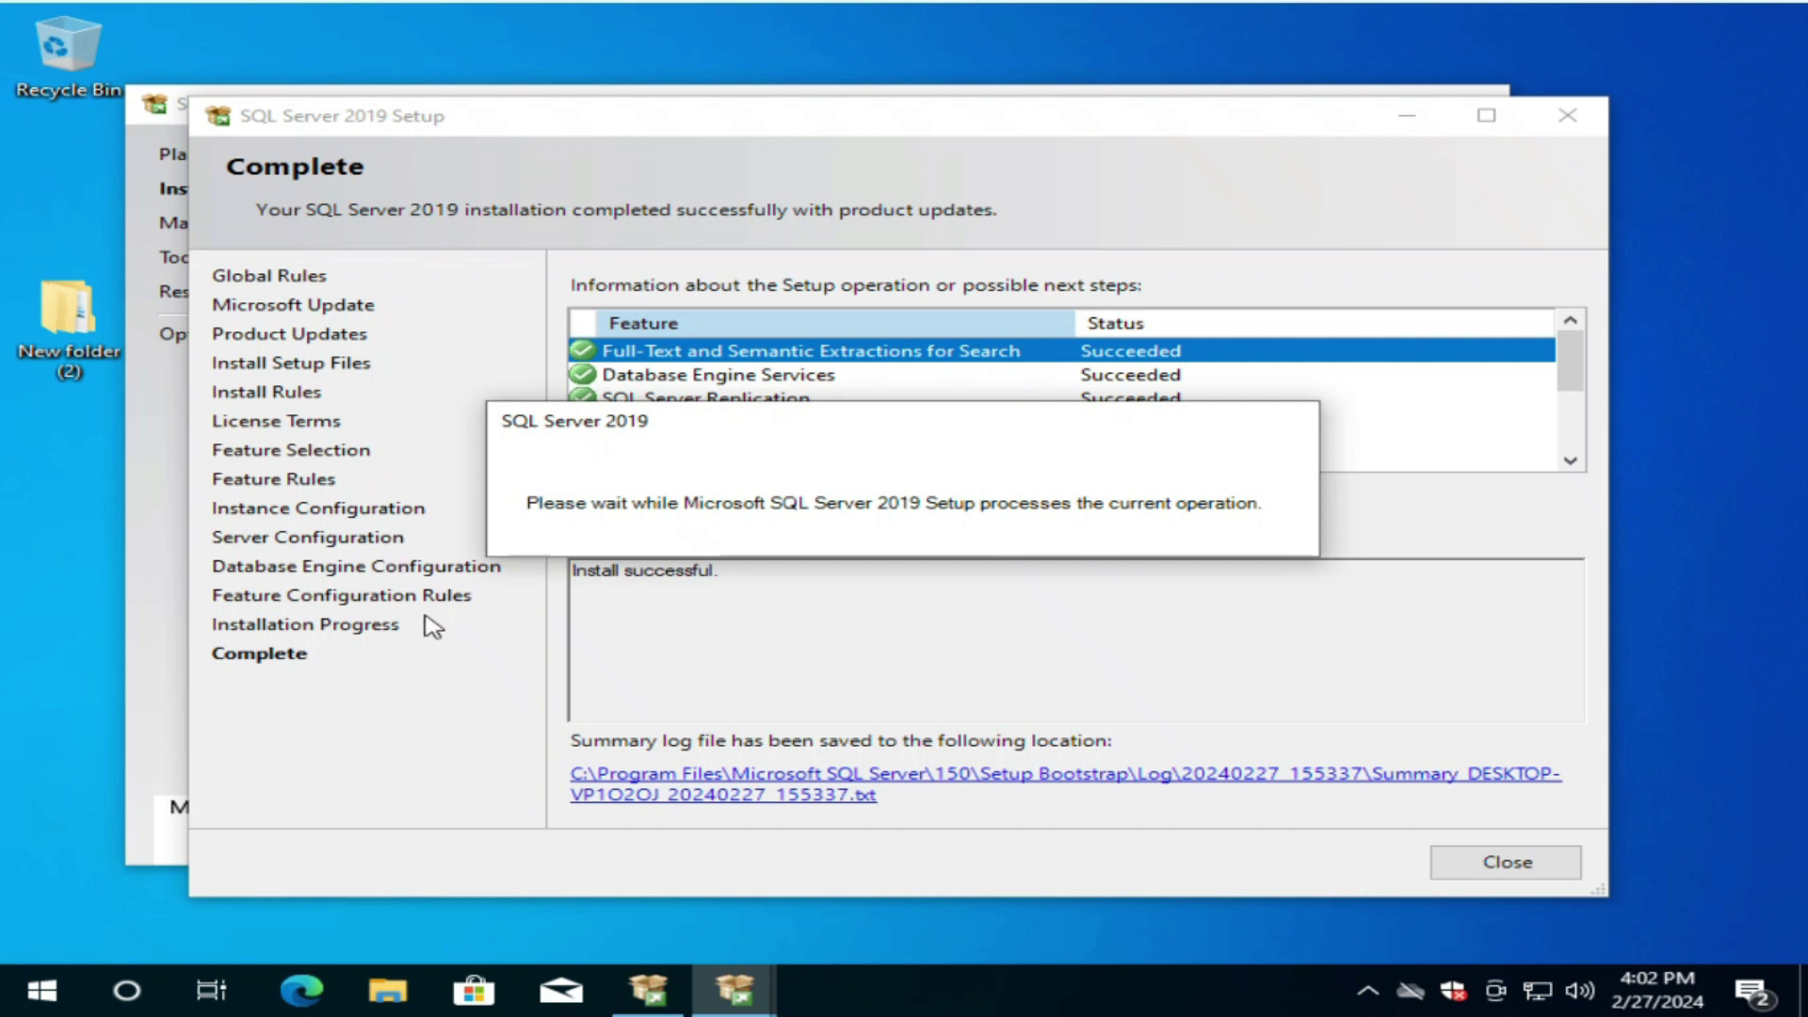
pyautogui.moveTo(670, 134); pyautogui.dragTo(701, 139)
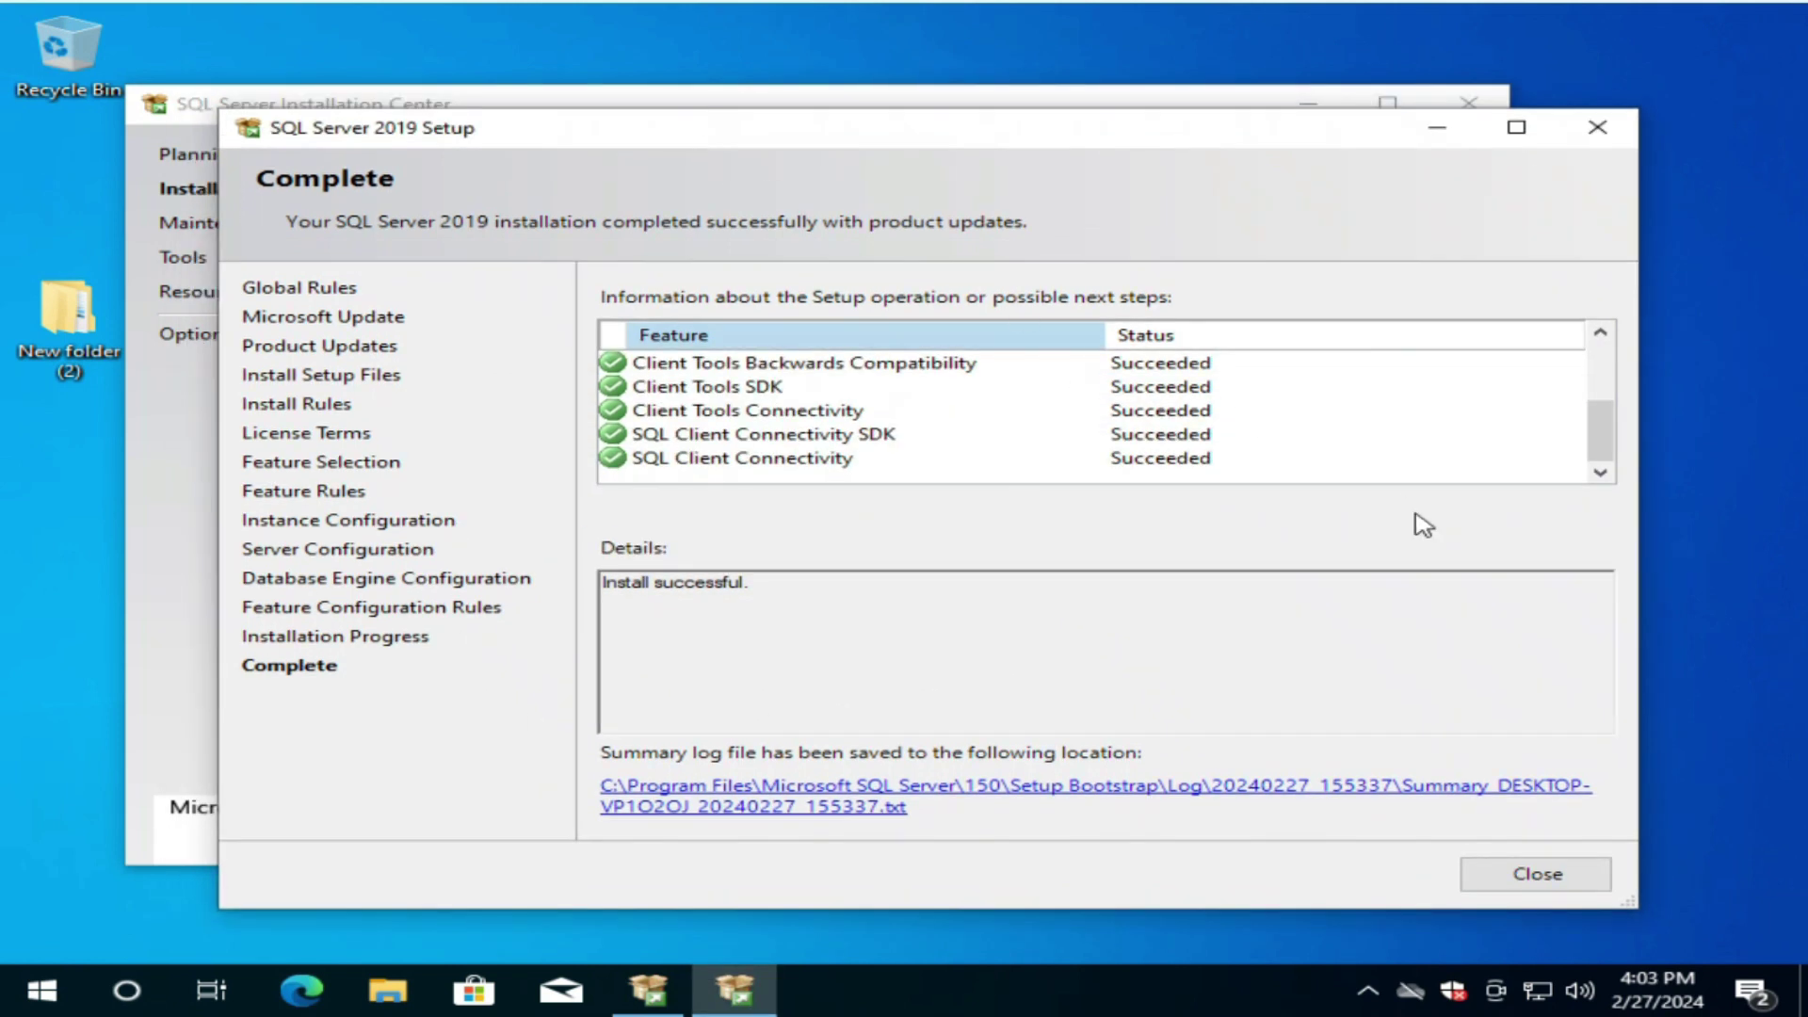
pyautogui.click(1538, 875)
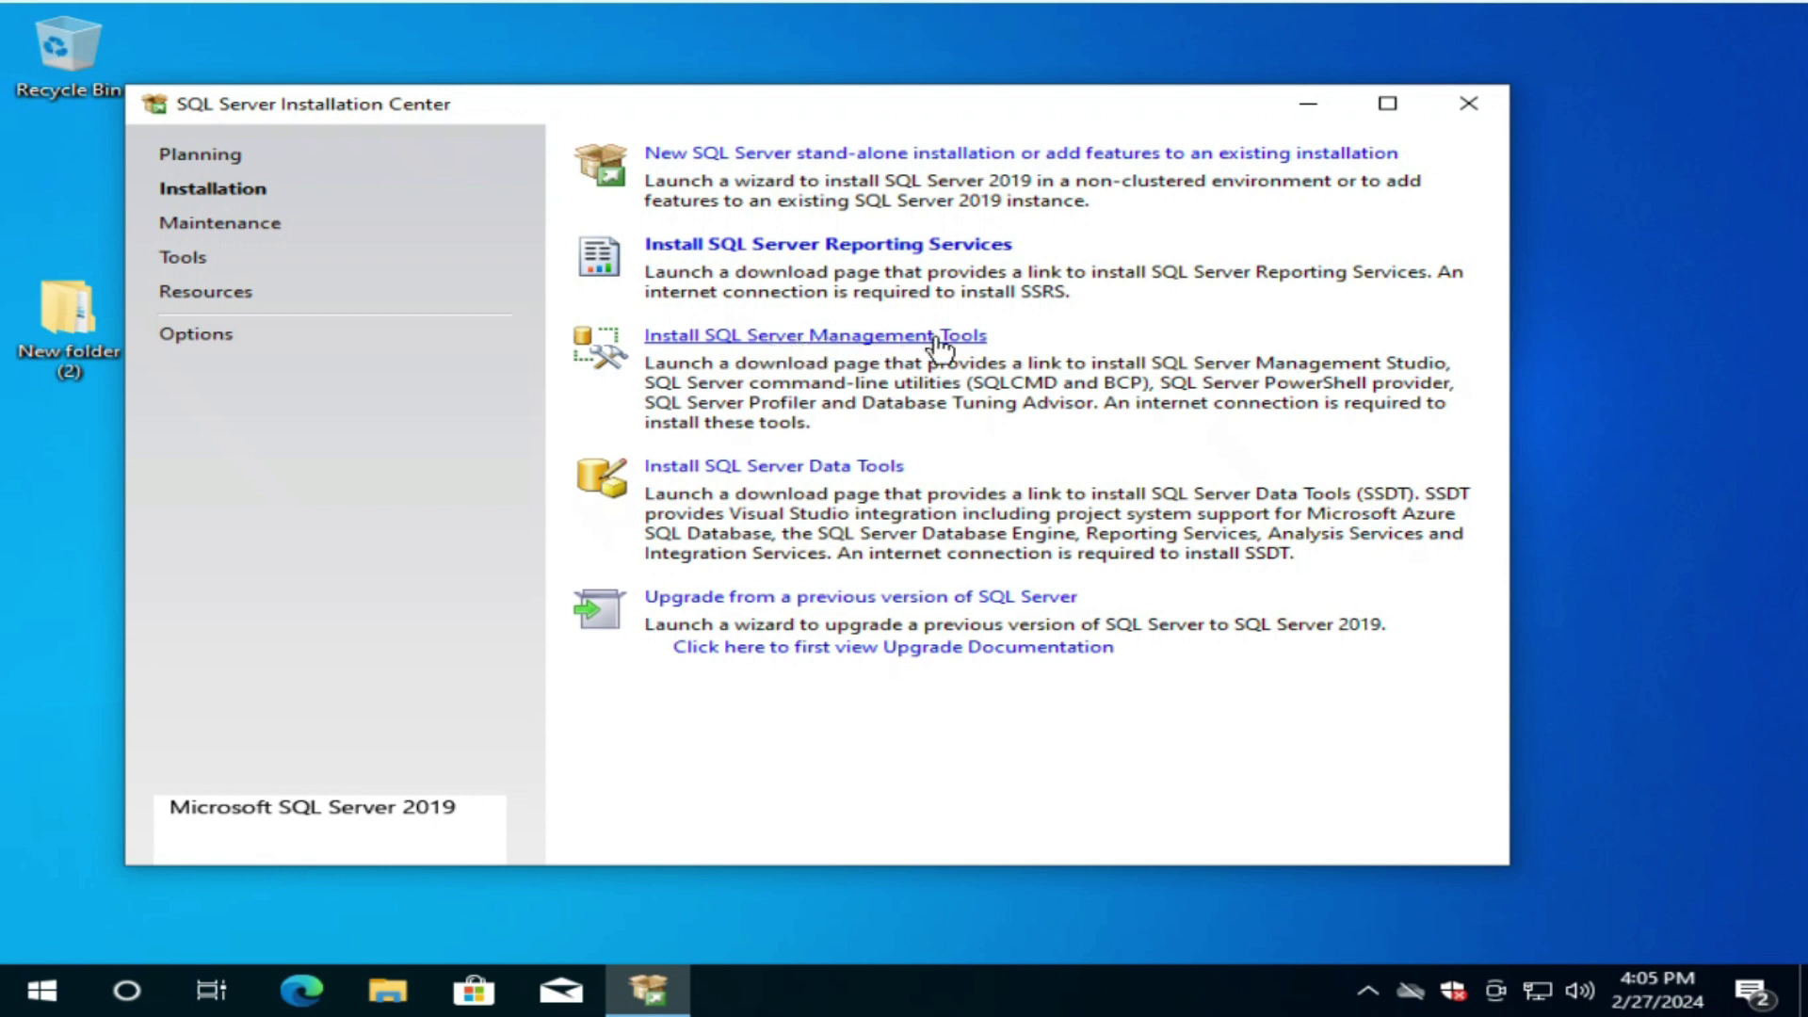
# Open the SQL Server Management Tools download page from the Installation Center and set the page's version to SQL Server 2019
pyautogui.click(852, 339)
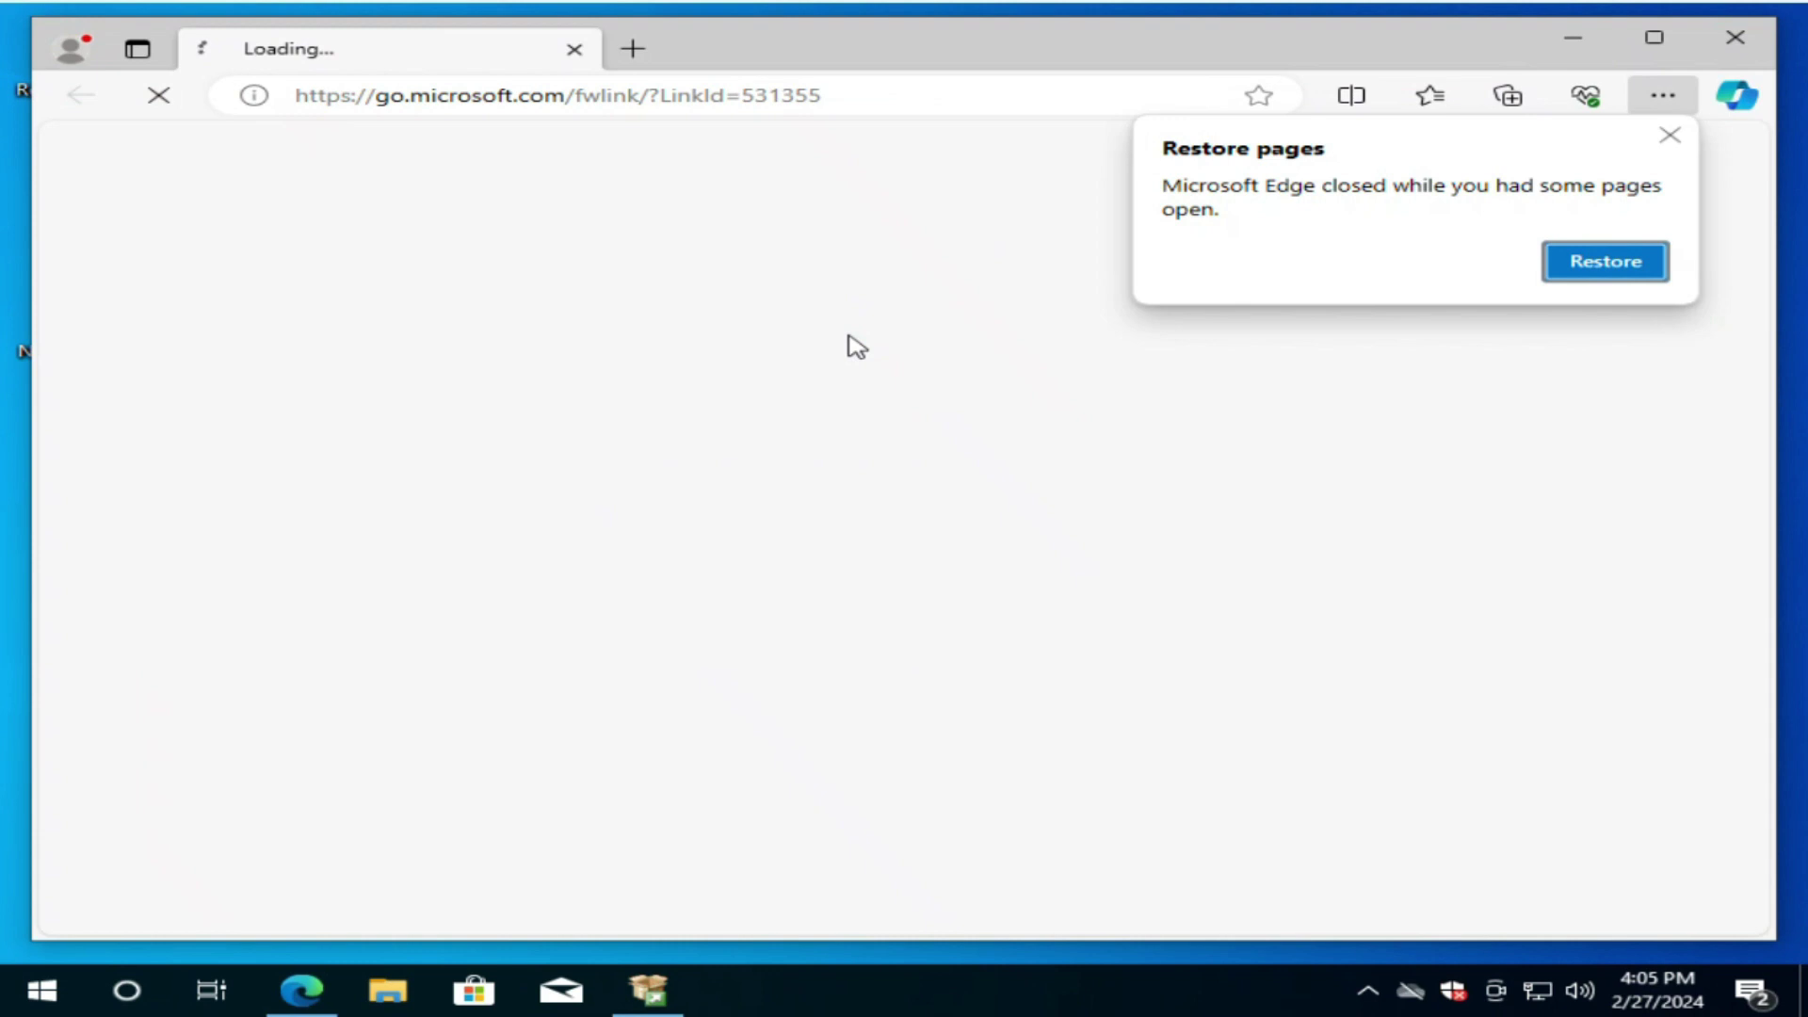
pyautogui.click(1672, 134)
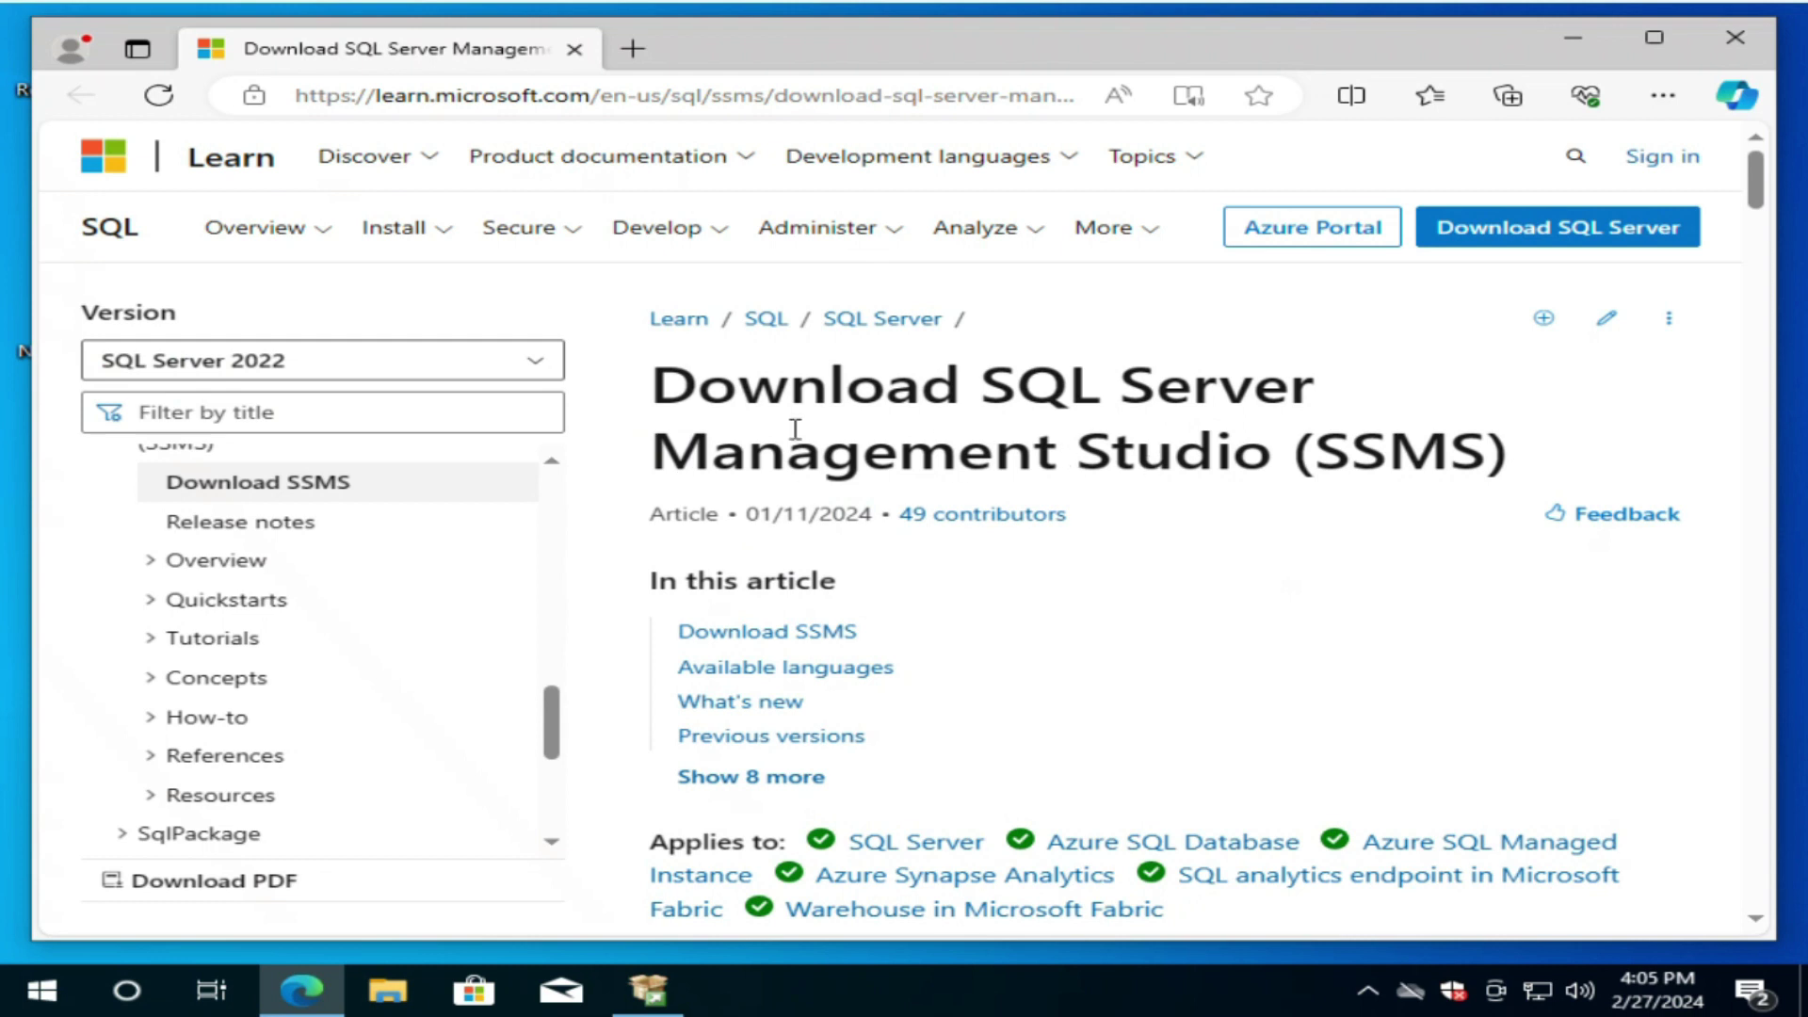
pyautogui.click(534, 375)
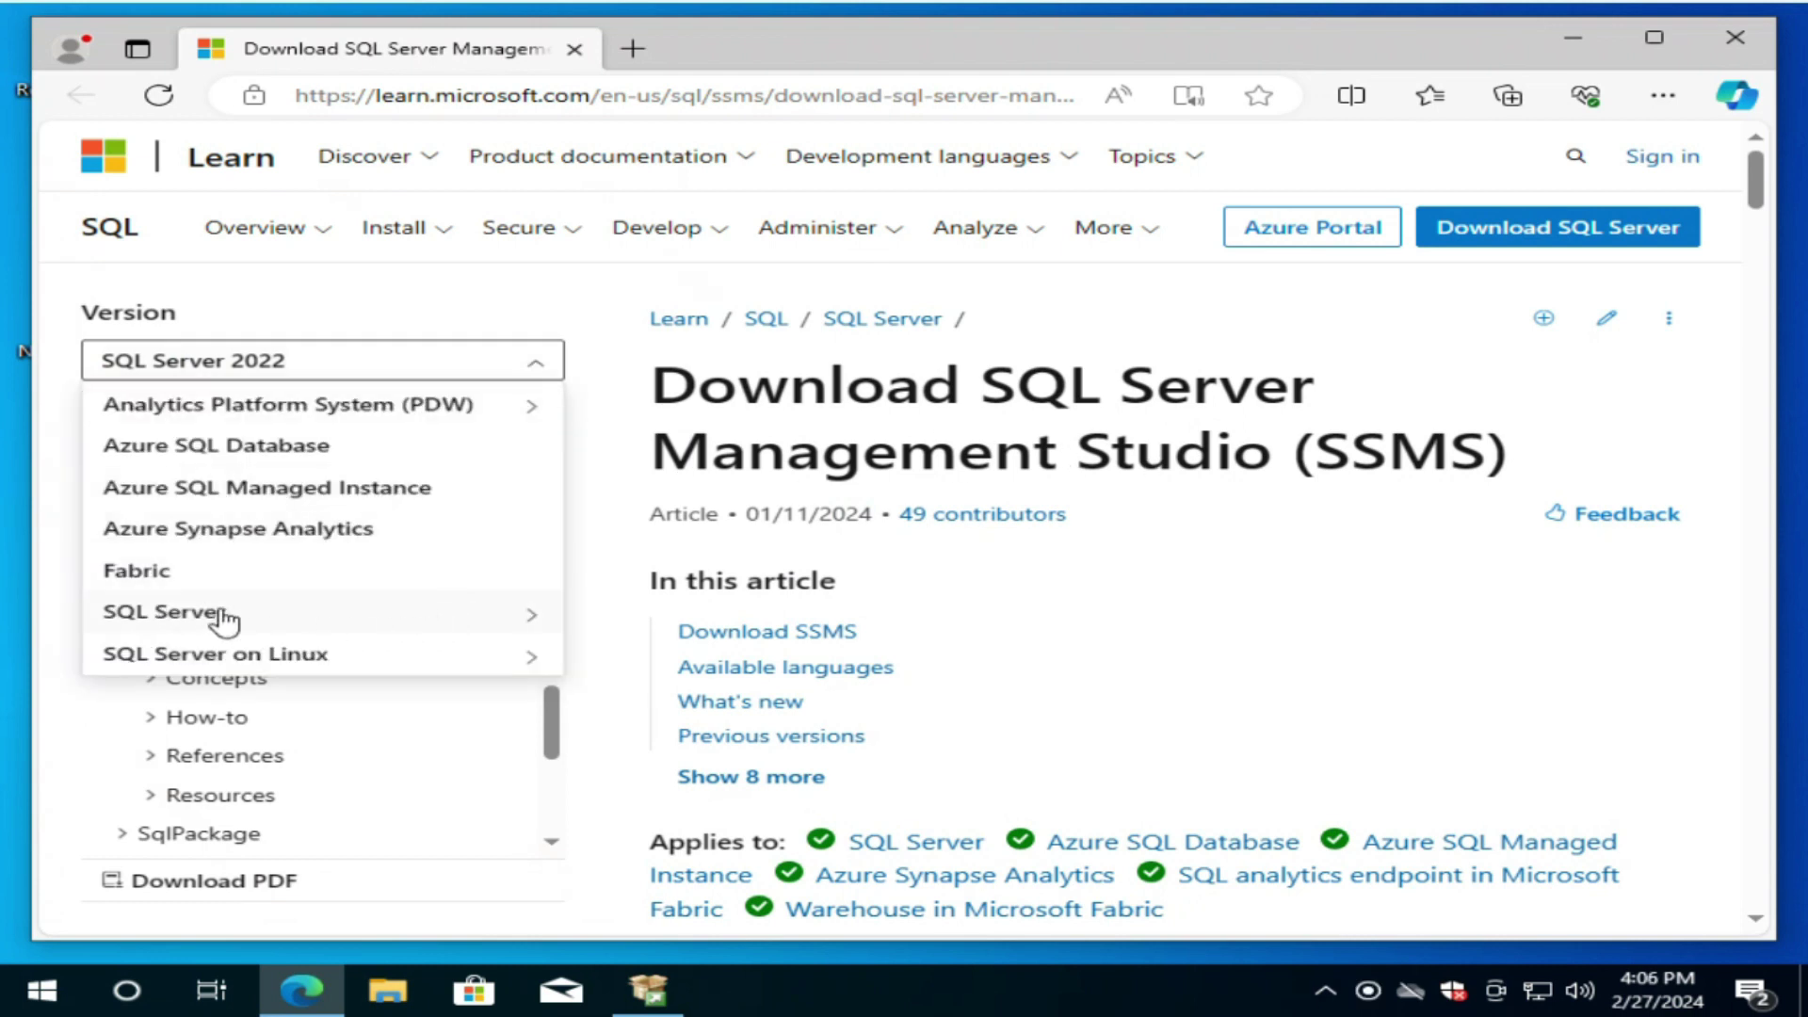
pyautogui.click(528, 613)
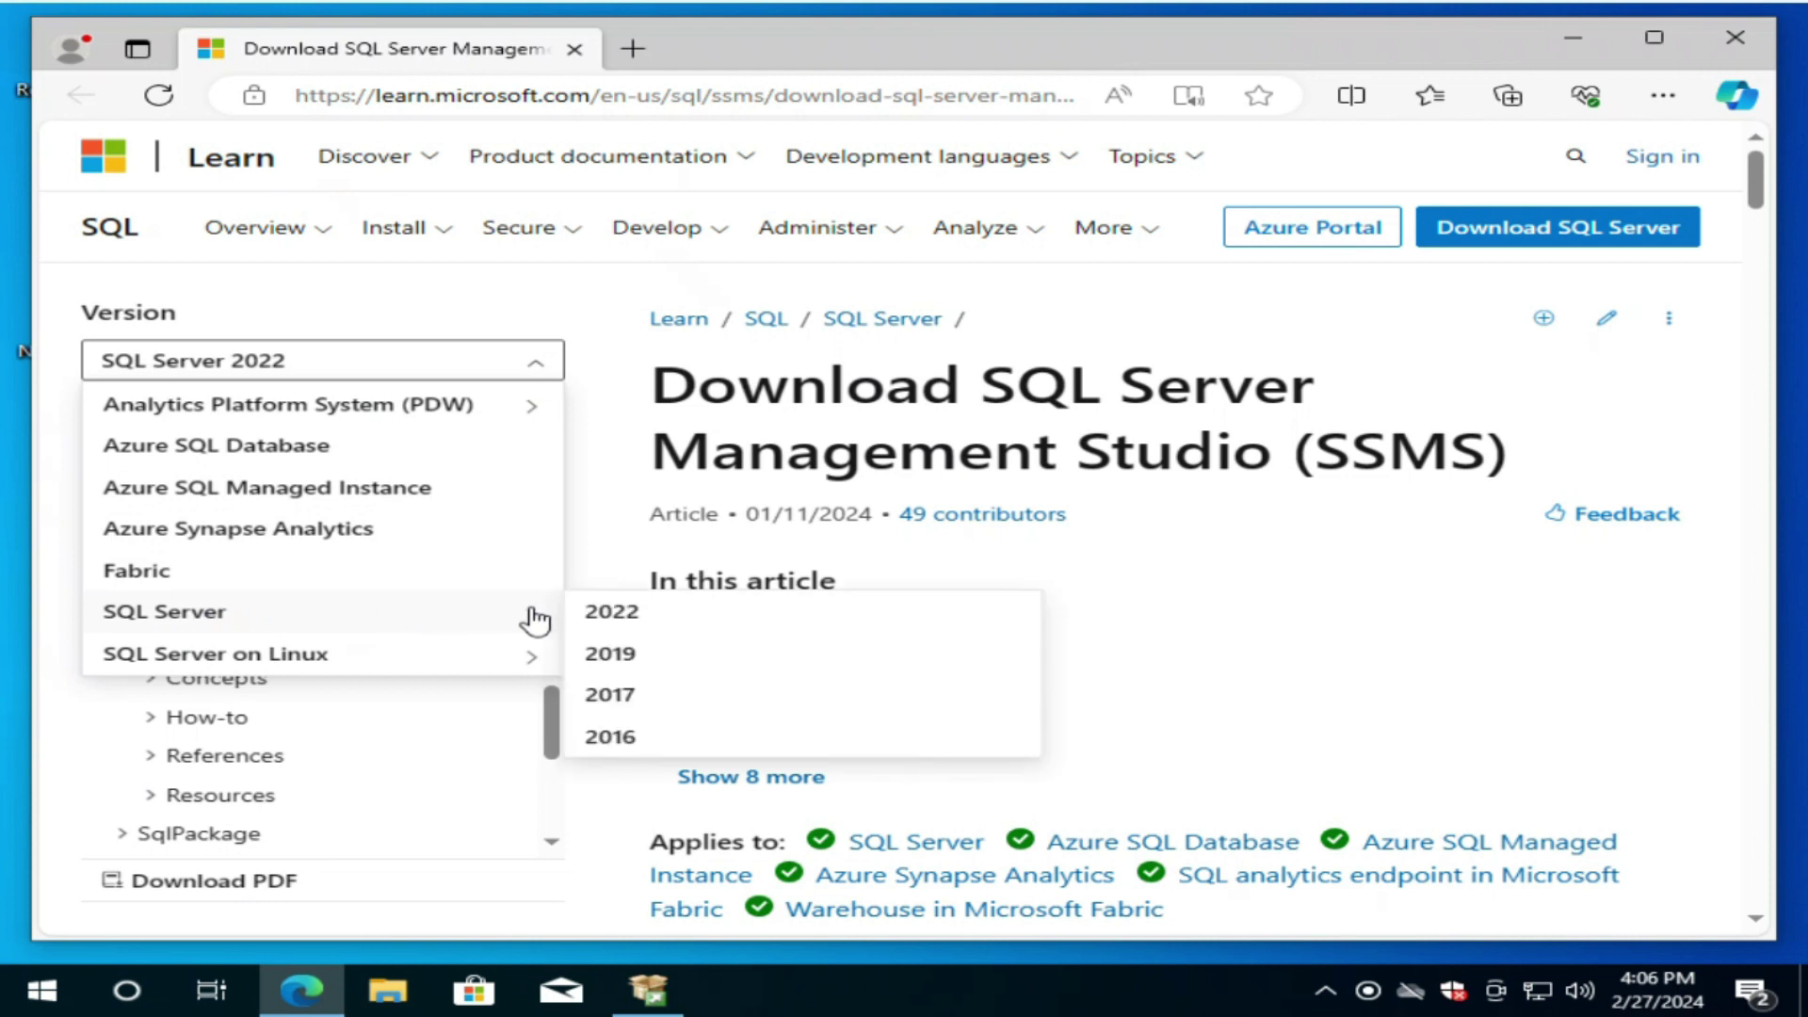
pyautogui.click(595, 657)
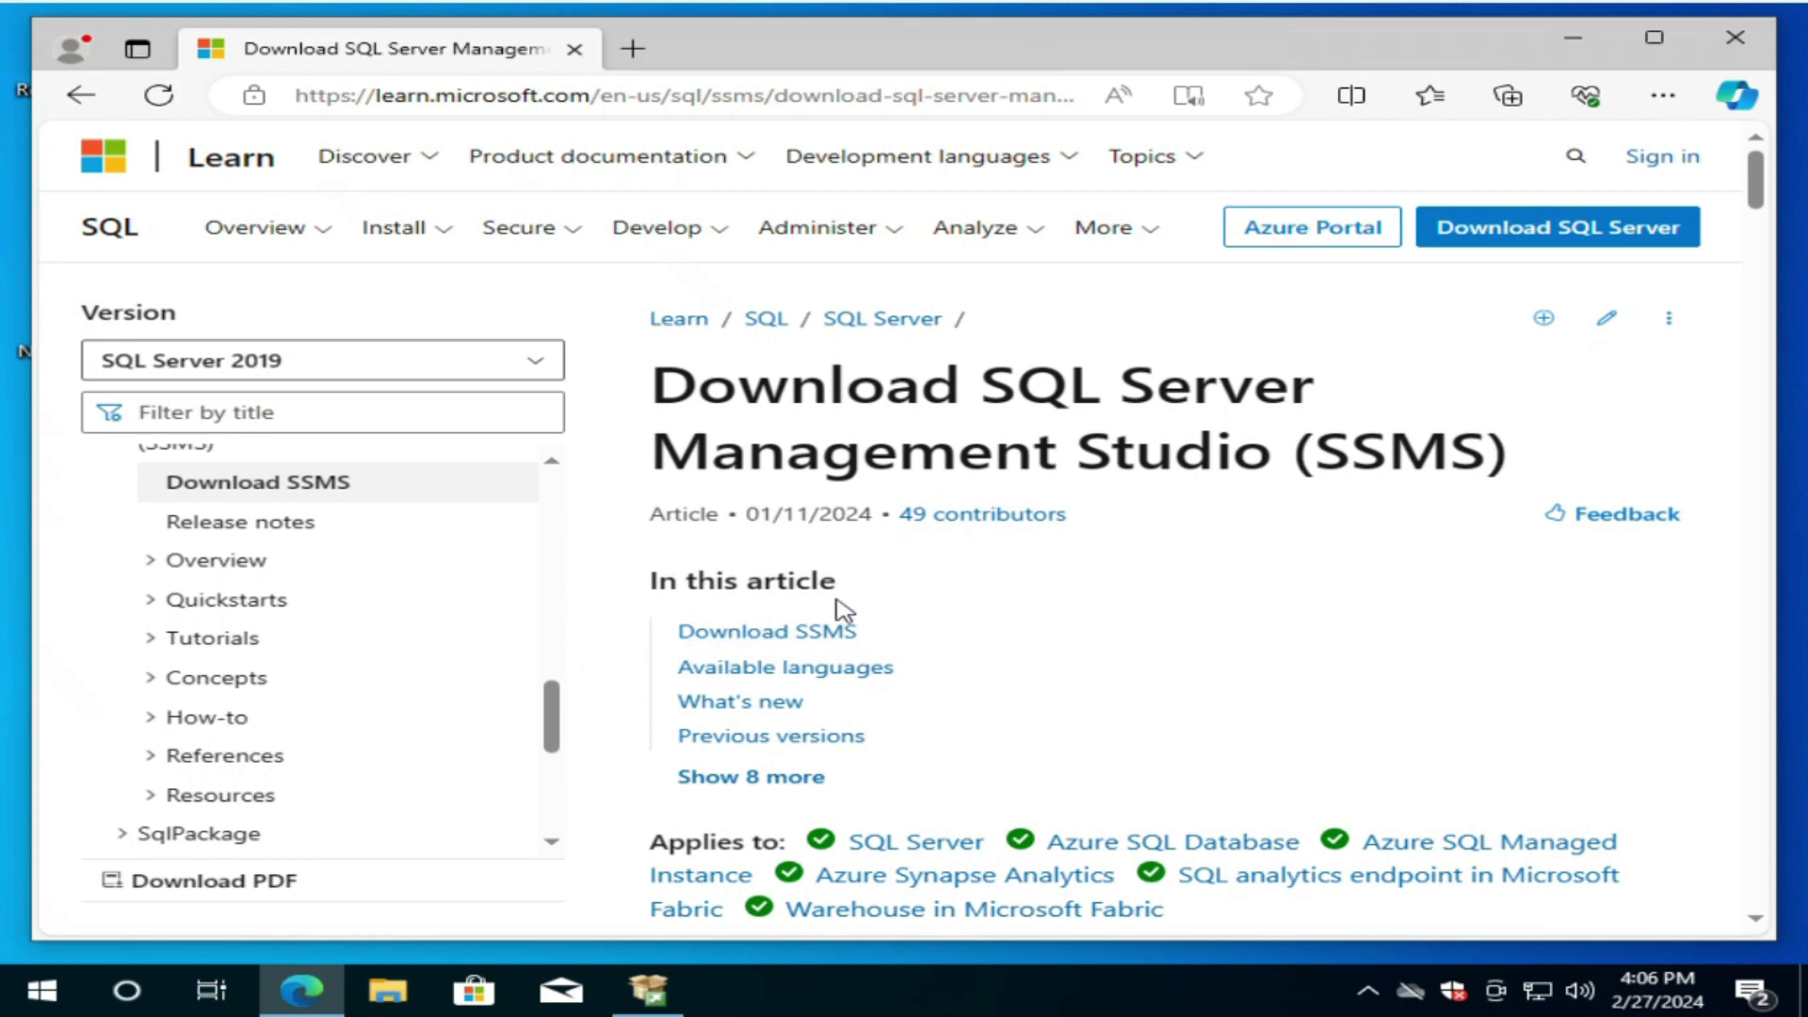
# Start the free download of SQL Server Management Studio (SSMS) 19.3 from the Download SSMS section
pyautogui.scroll(-3, 947, 644)
pyautogui.scroll(-5, 949, 646)
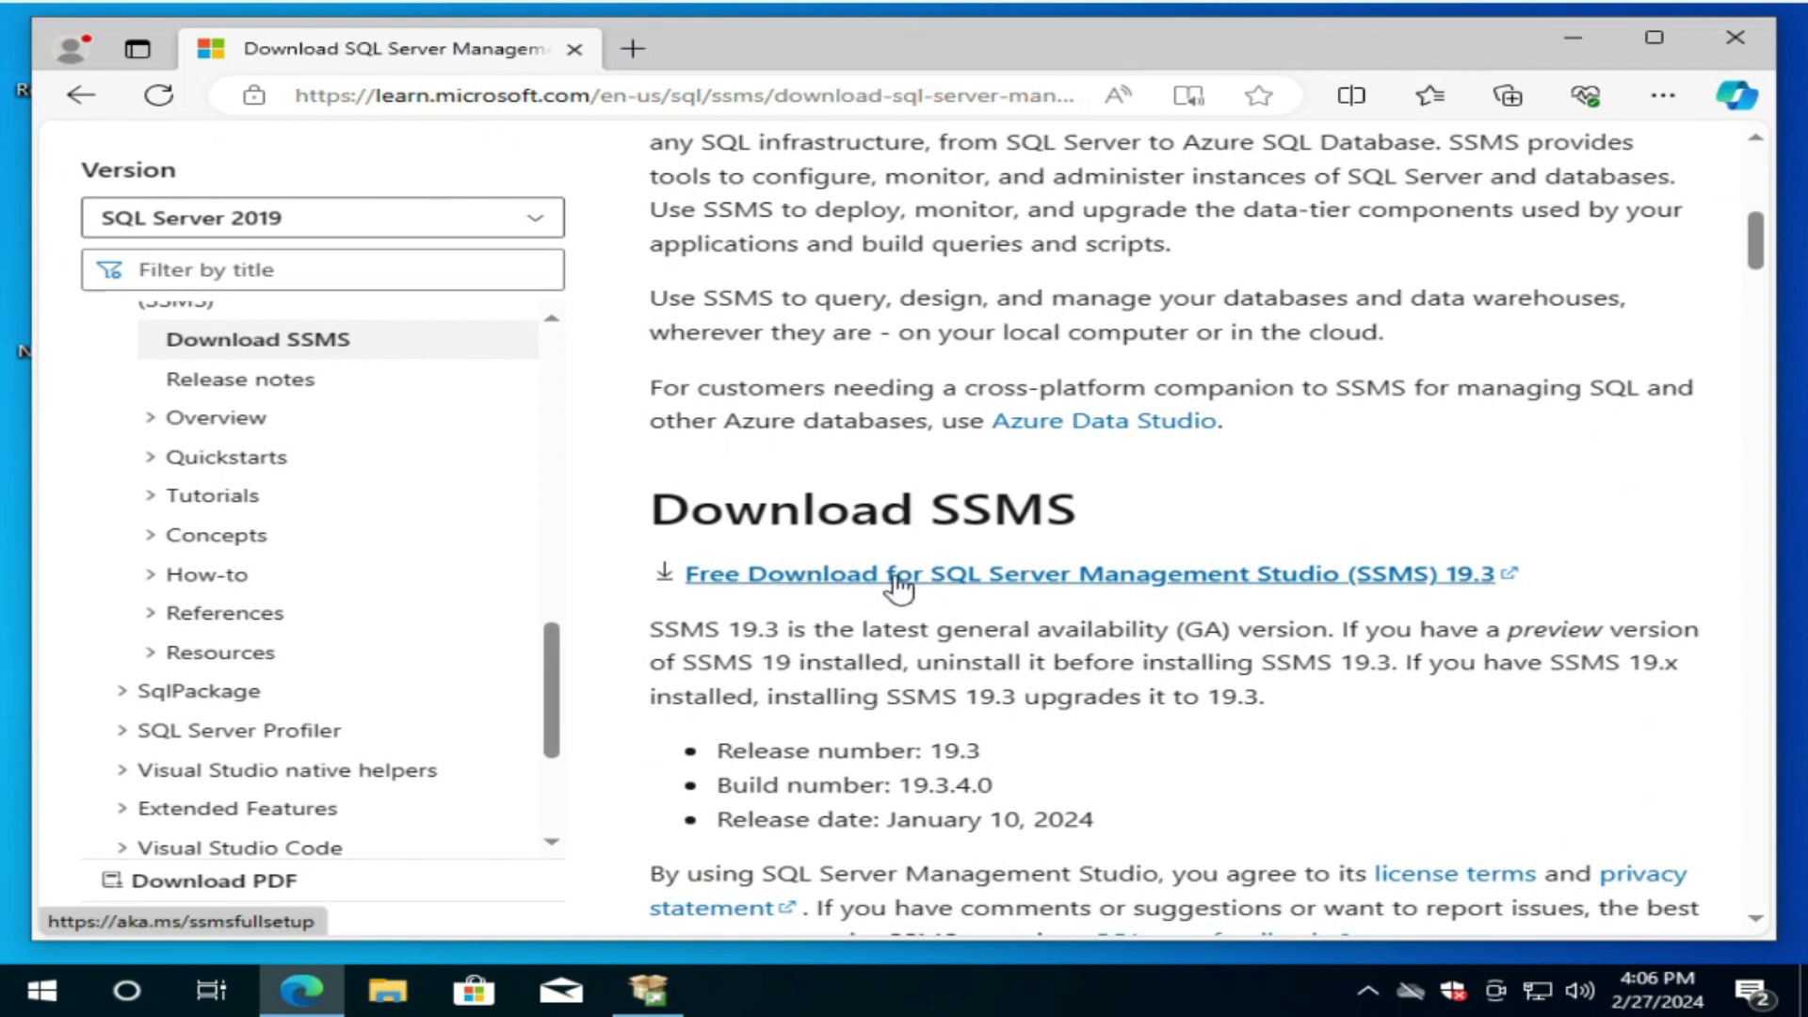
pyautogui.click(1134, 595)
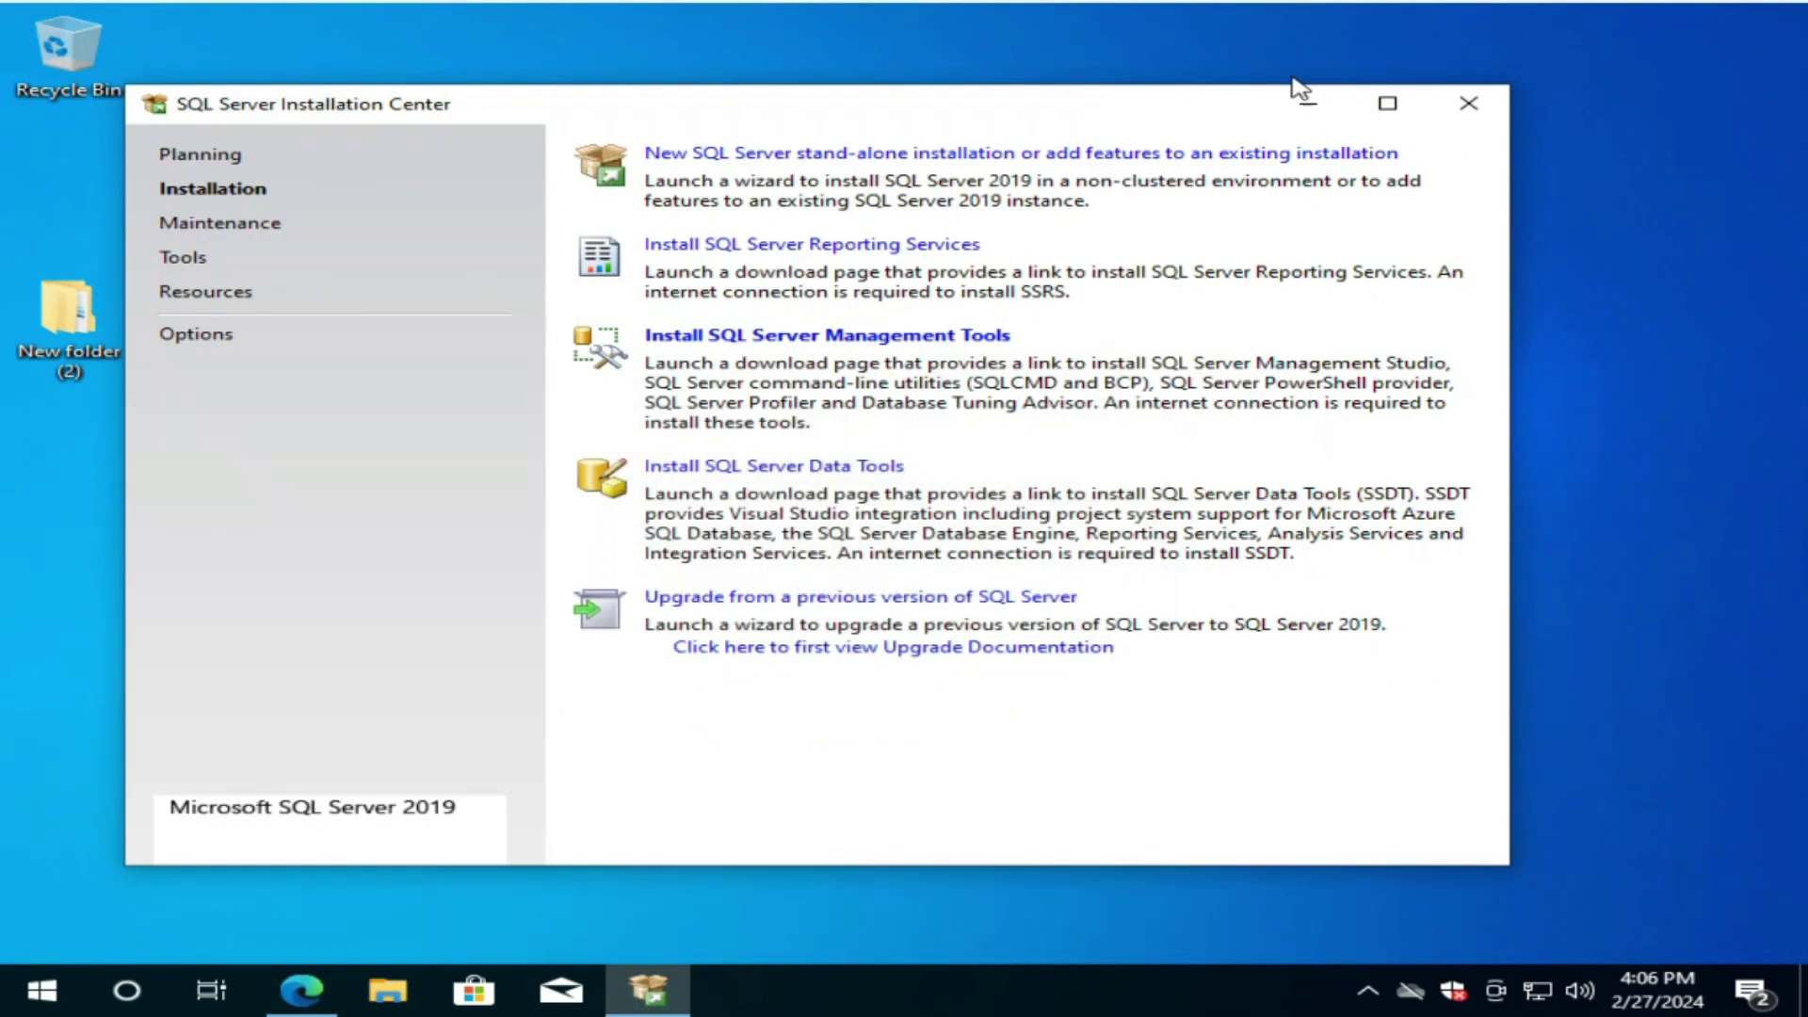
# Run SSMS-Setup-ENU from the Downloads folder as administrator, and start installing Management Studio 19.3 in the default location
pyautogui.click(400, 1005)
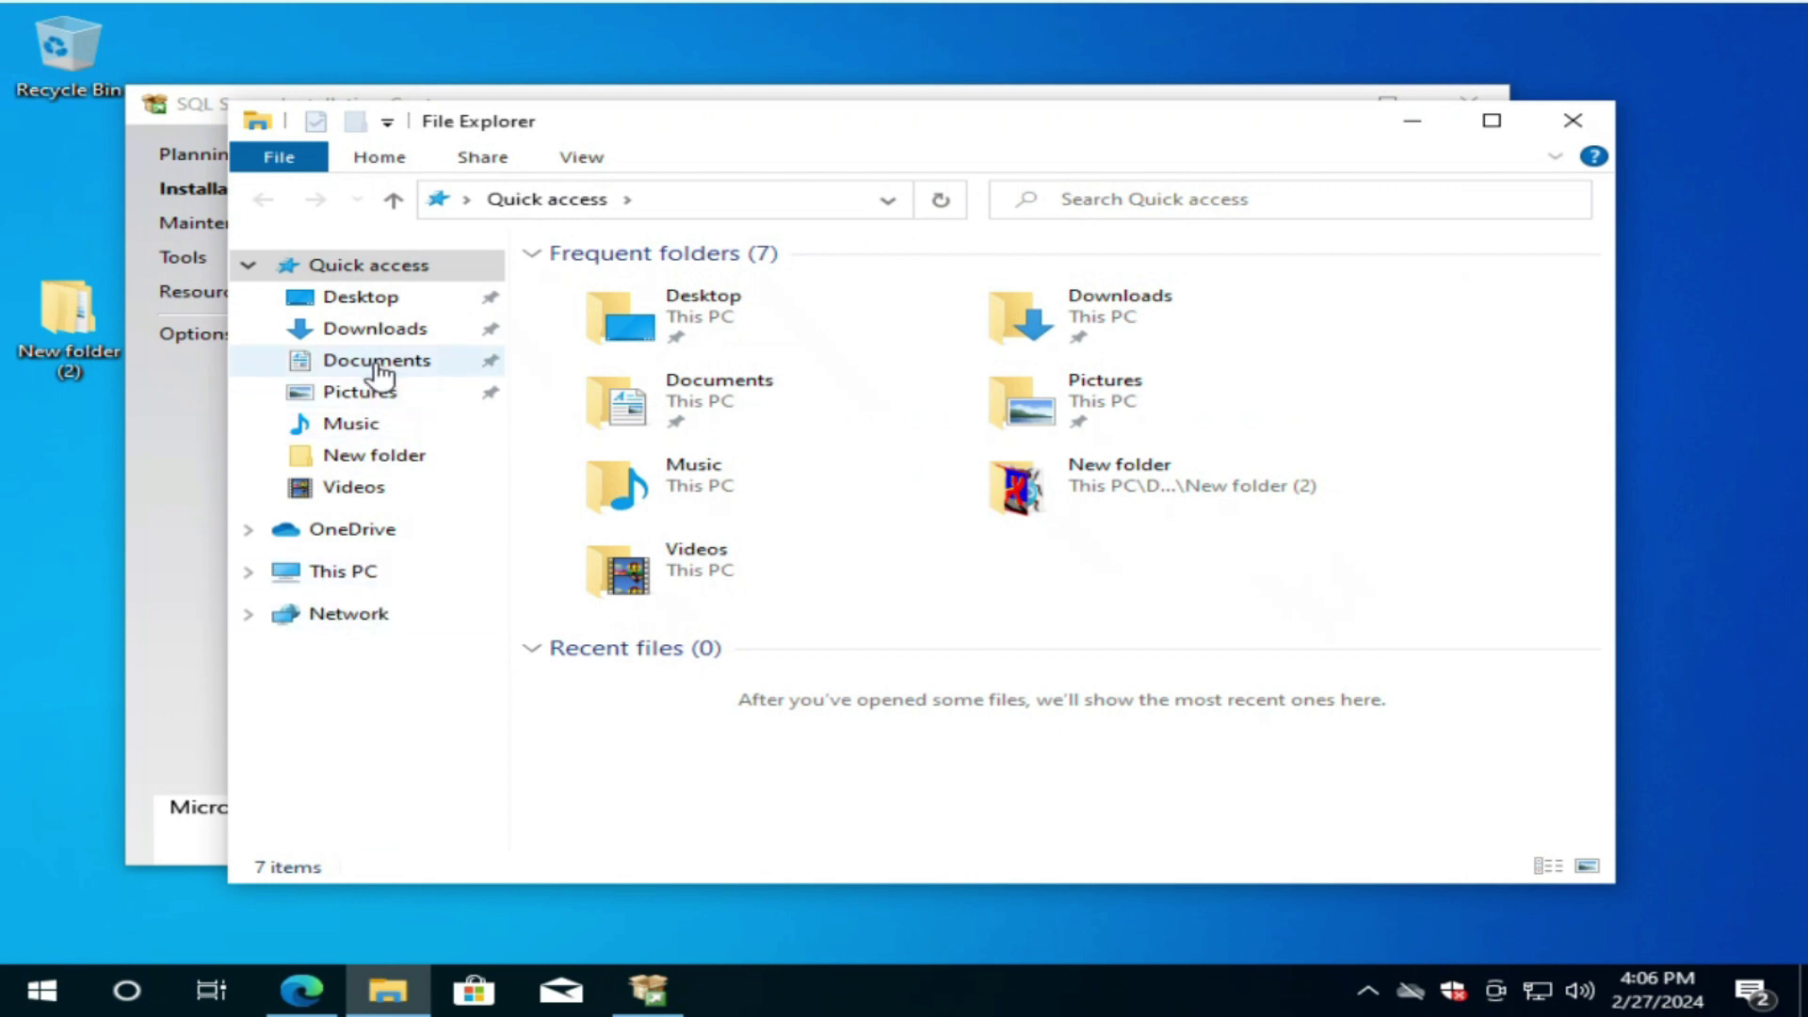
pyautogui.click(375, 331)
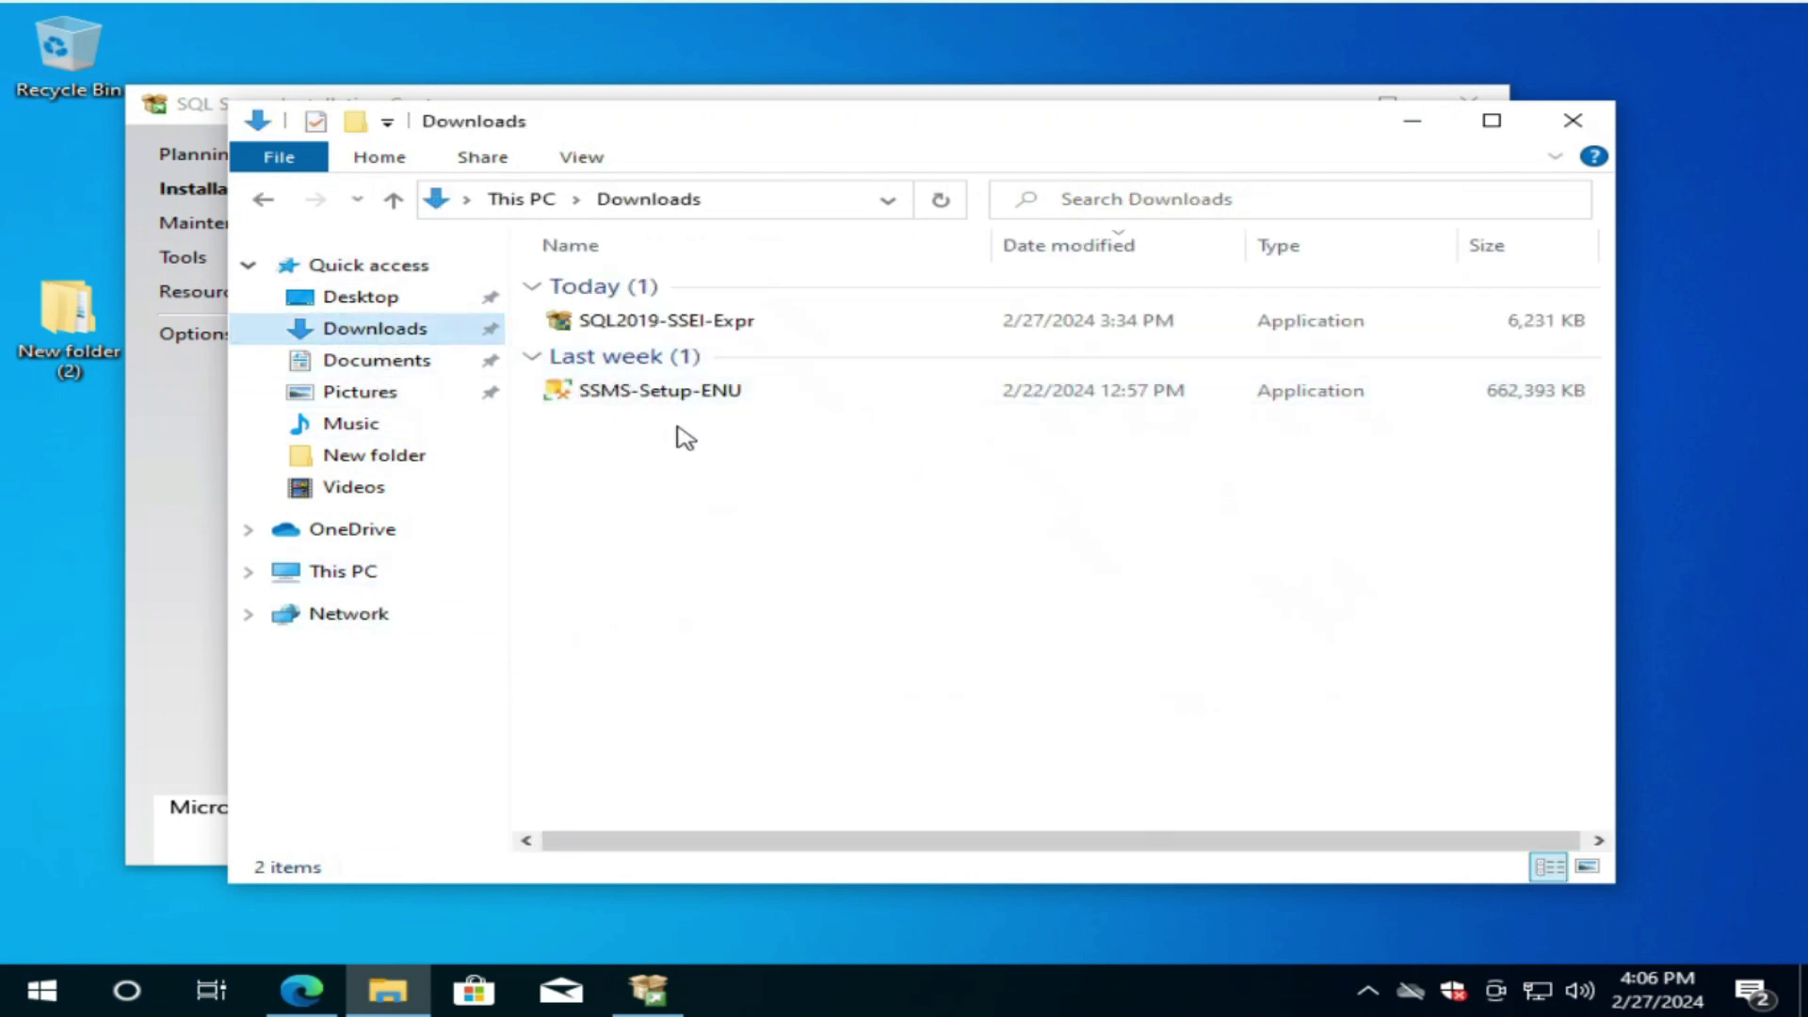
pyautogui.click(689, 404)
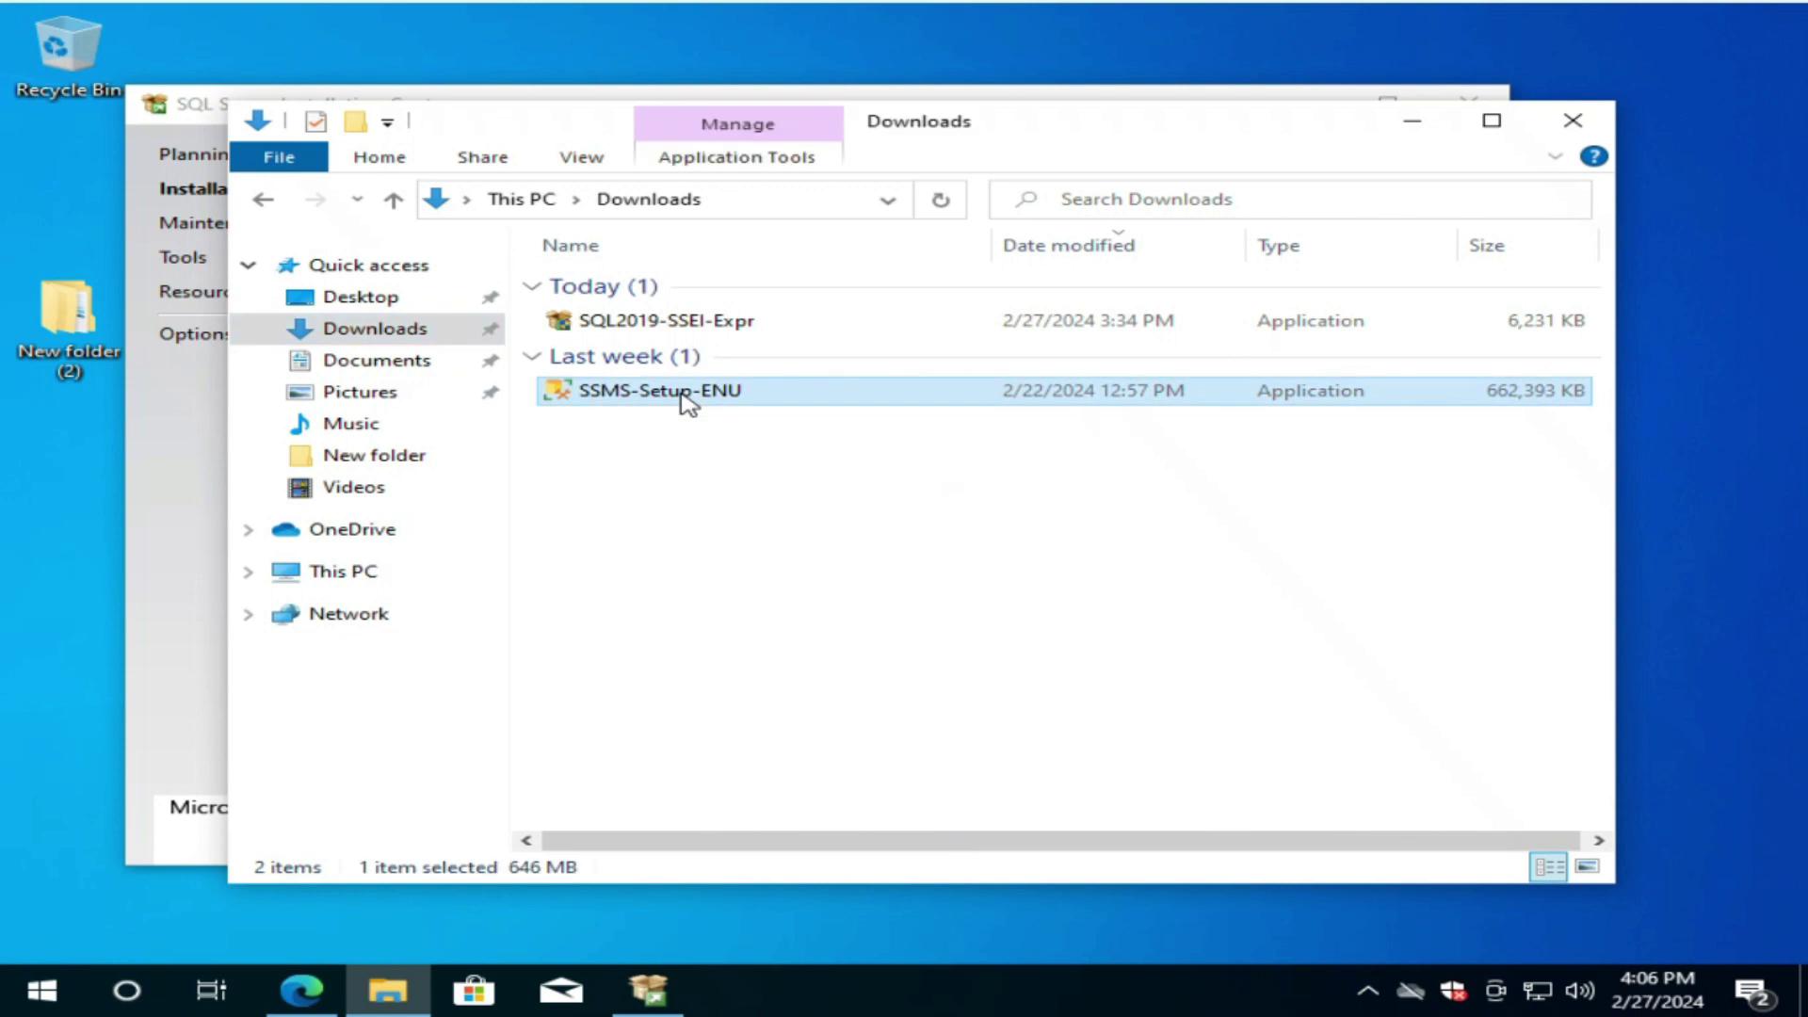
pyautogui.rightClick(689, 404)
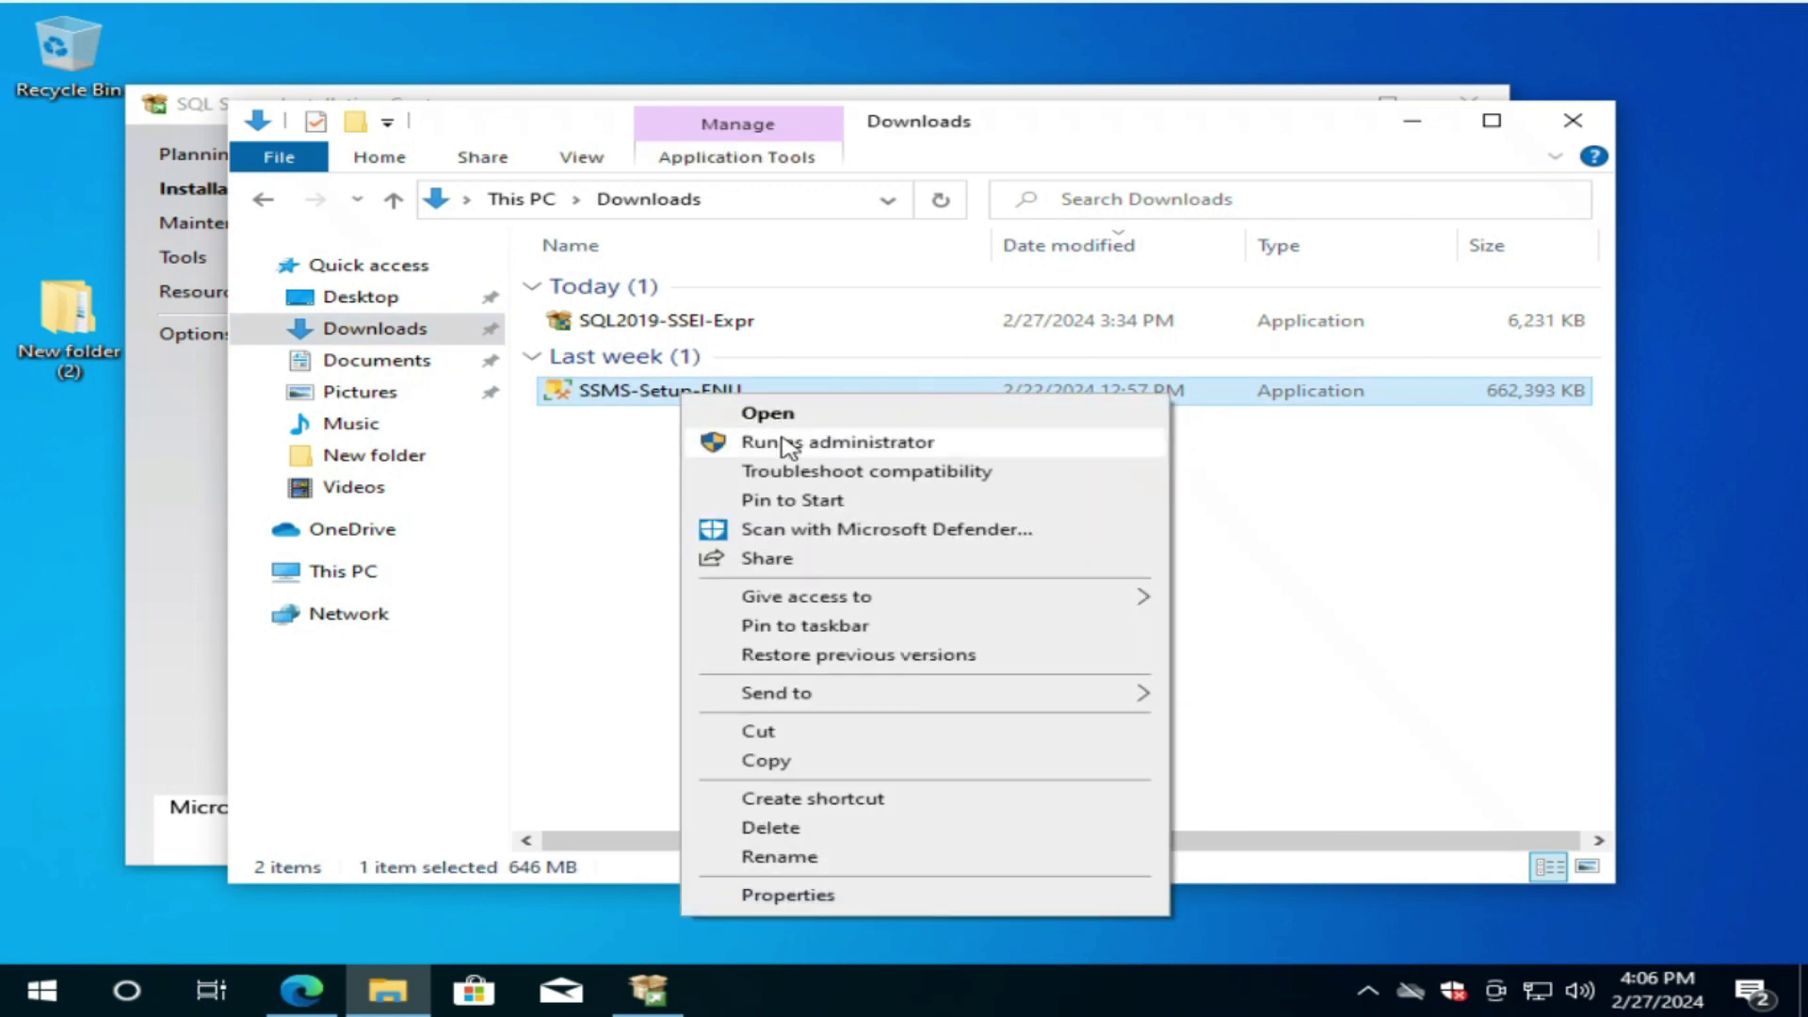
pyautogui.click(785, 450)
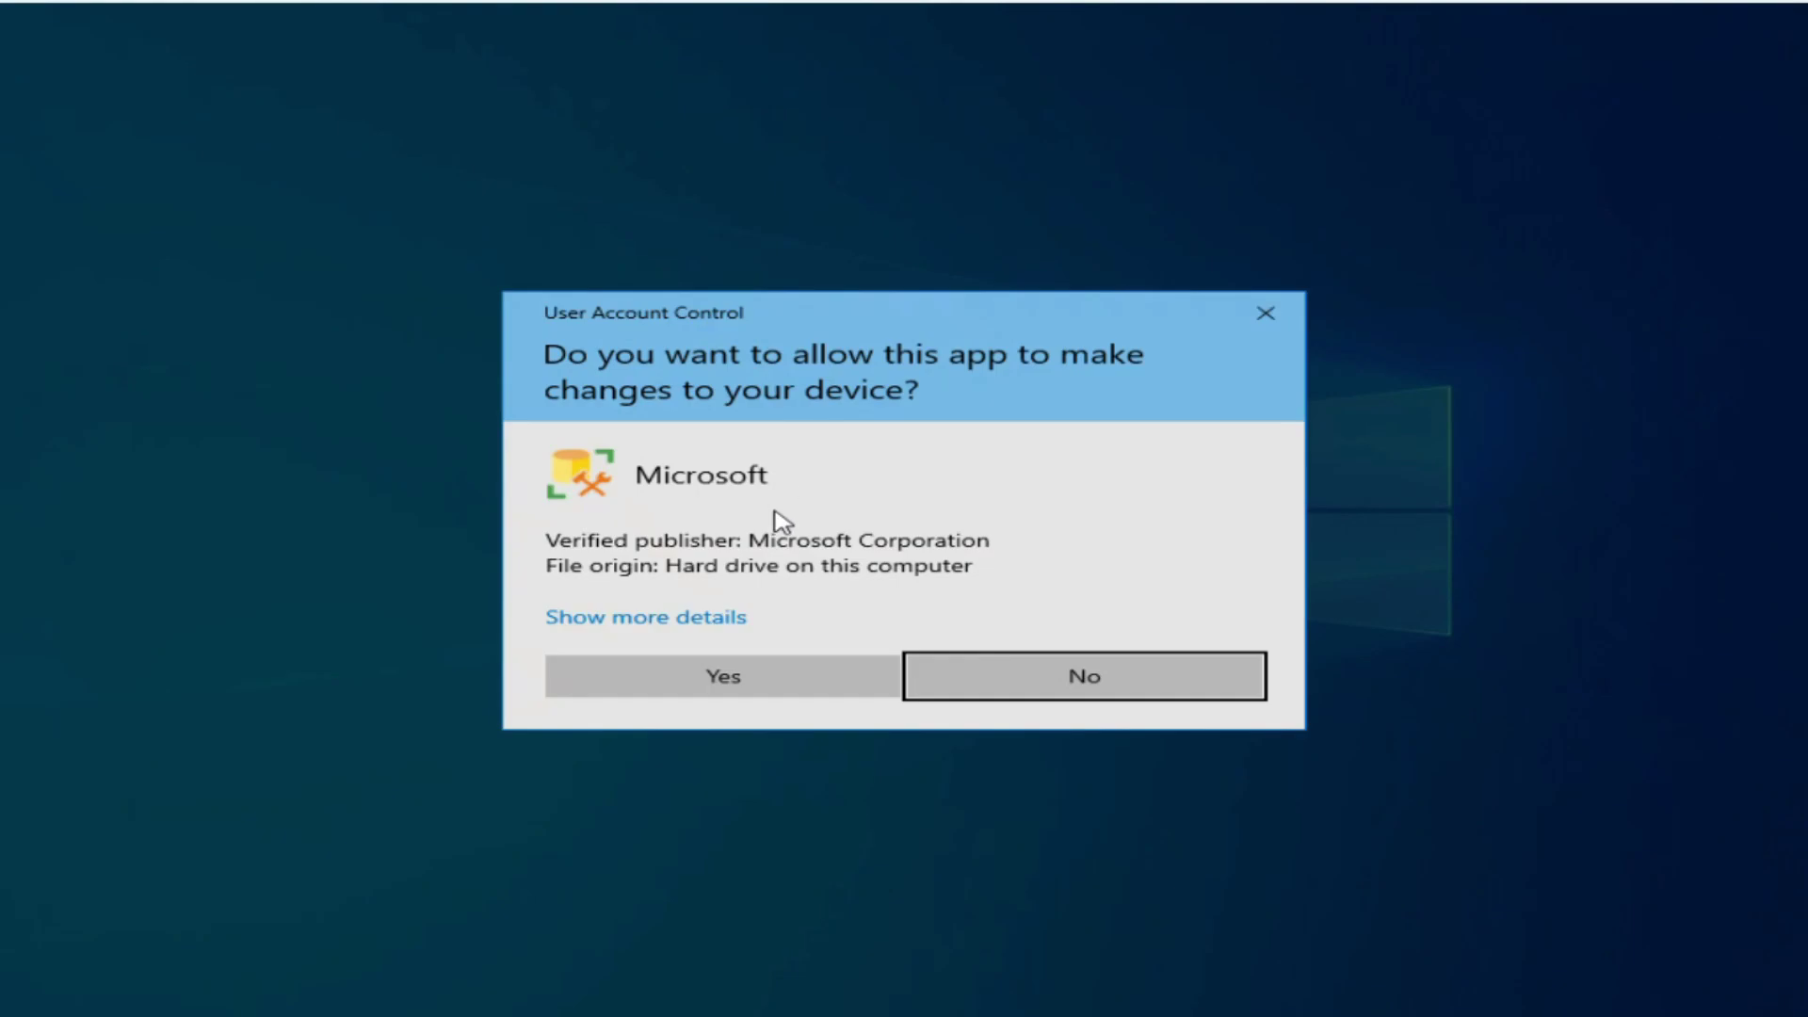
pyautogui.click(756, 676)
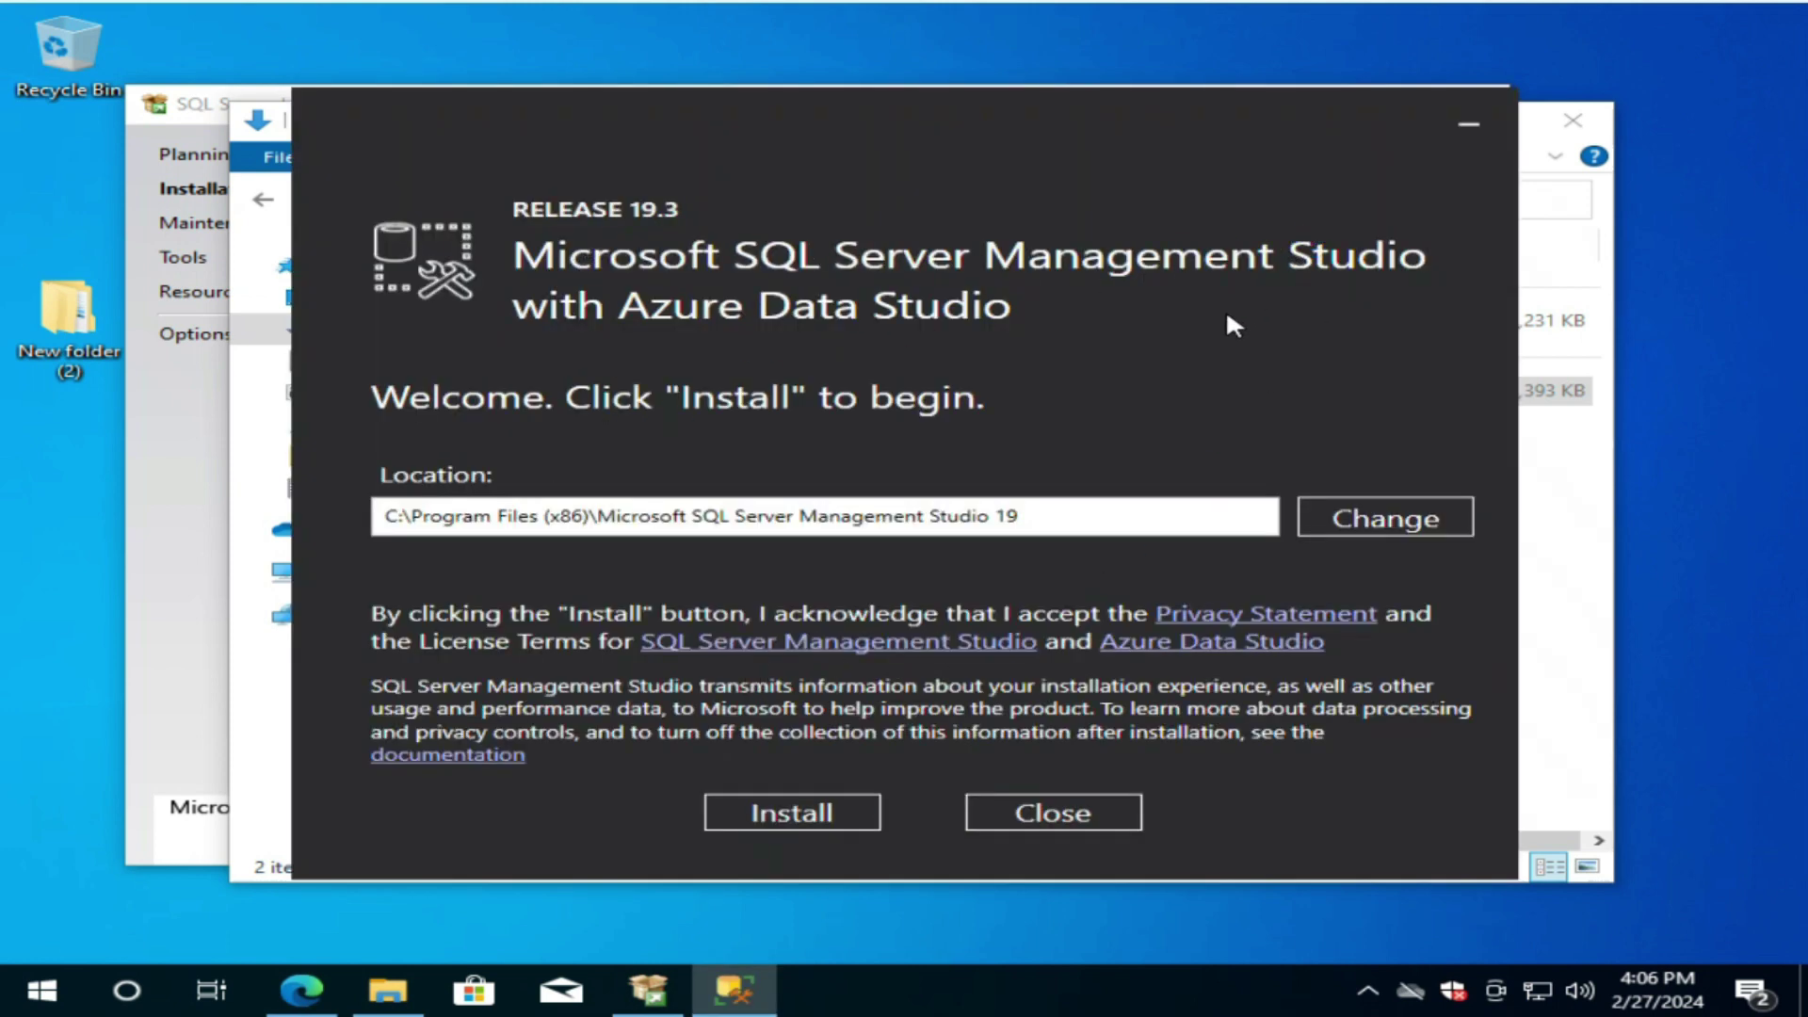
pyautogui.click(796, 811)
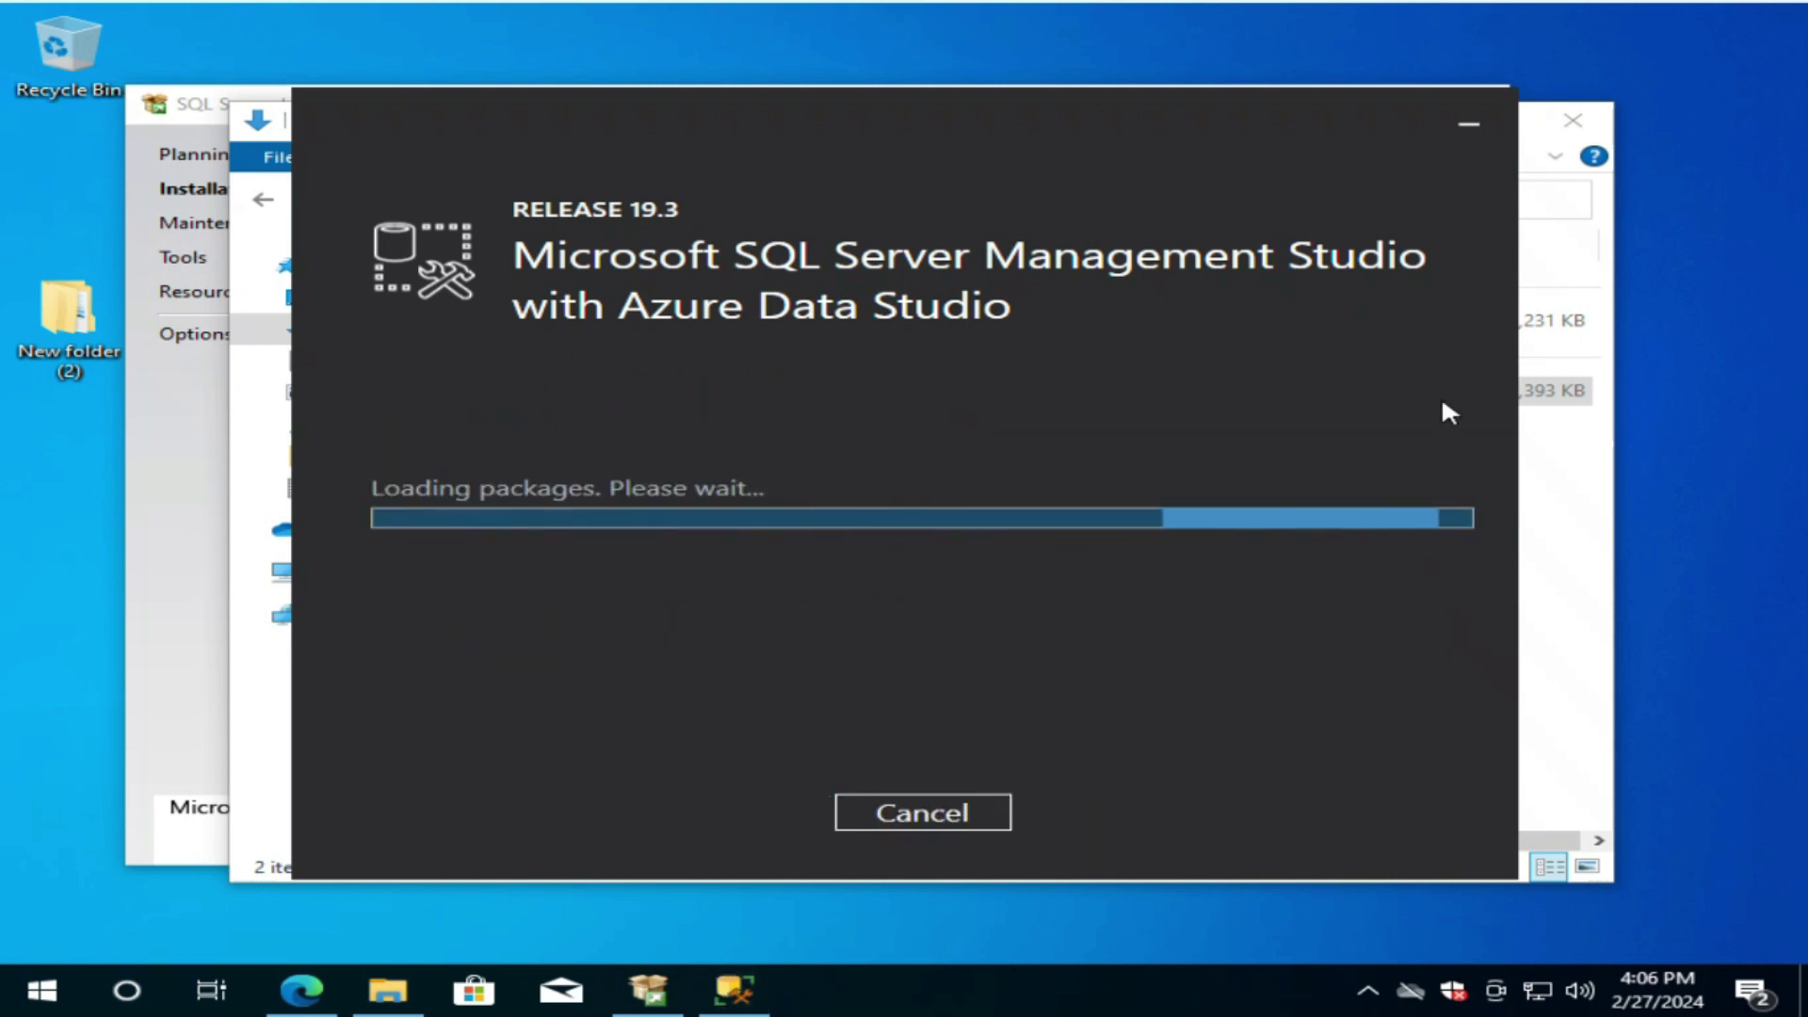